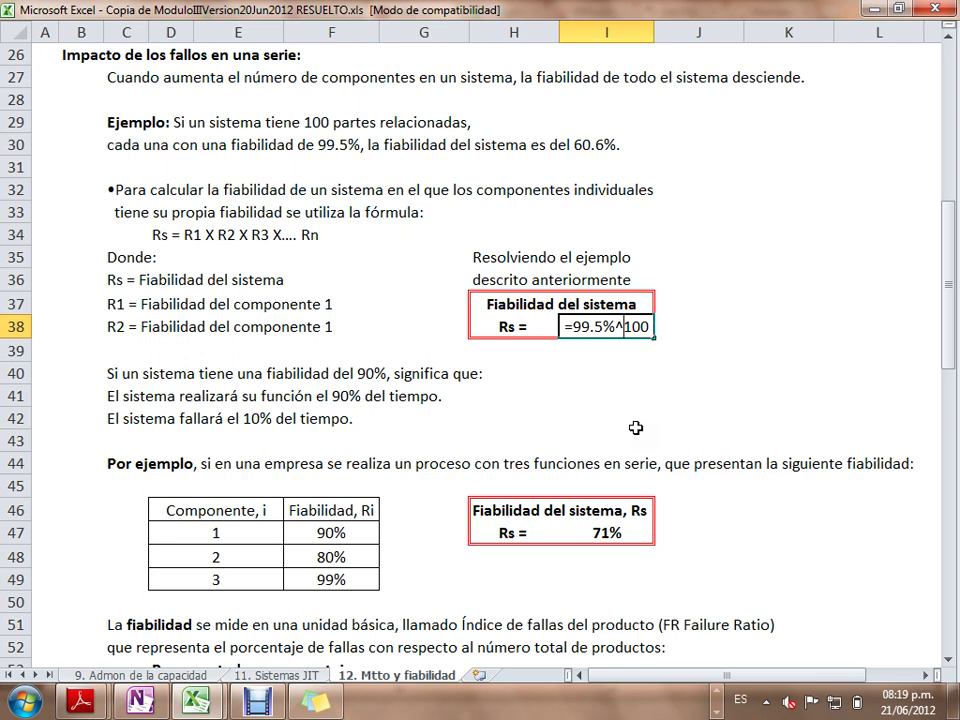
Step: Enter the system reliability formula =99.5%^100 in I38 and format it as a percentage with two decimals
{"action": "key", "text": "ctrl+Return"}
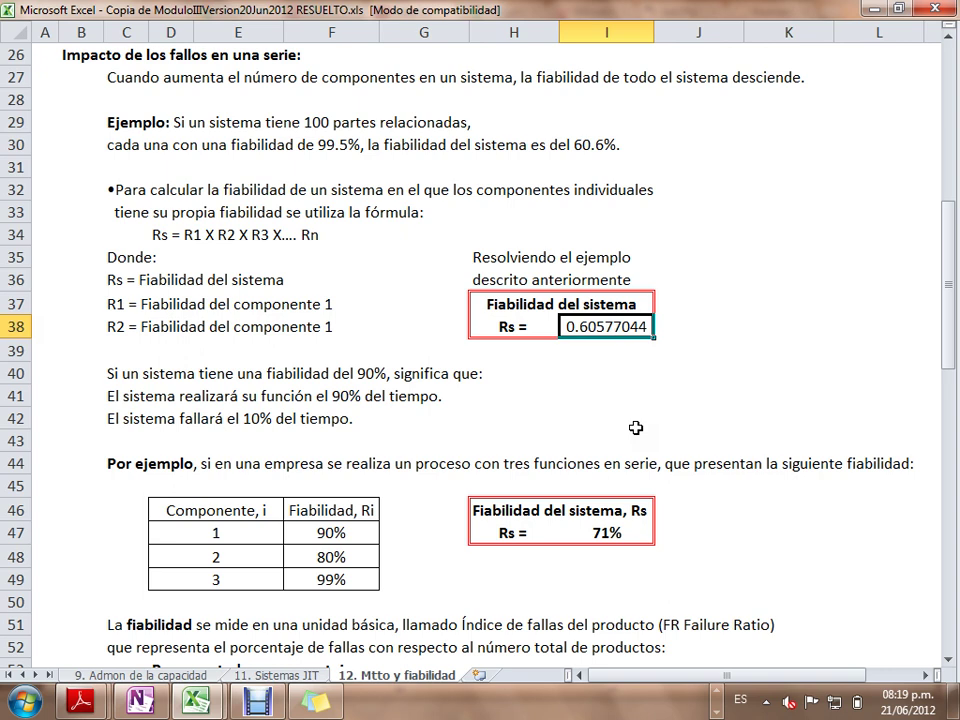
{"action": "left_click", "coordinate": [637, 328]}
{"action": "right_click", "coordinate": [637, 328]}
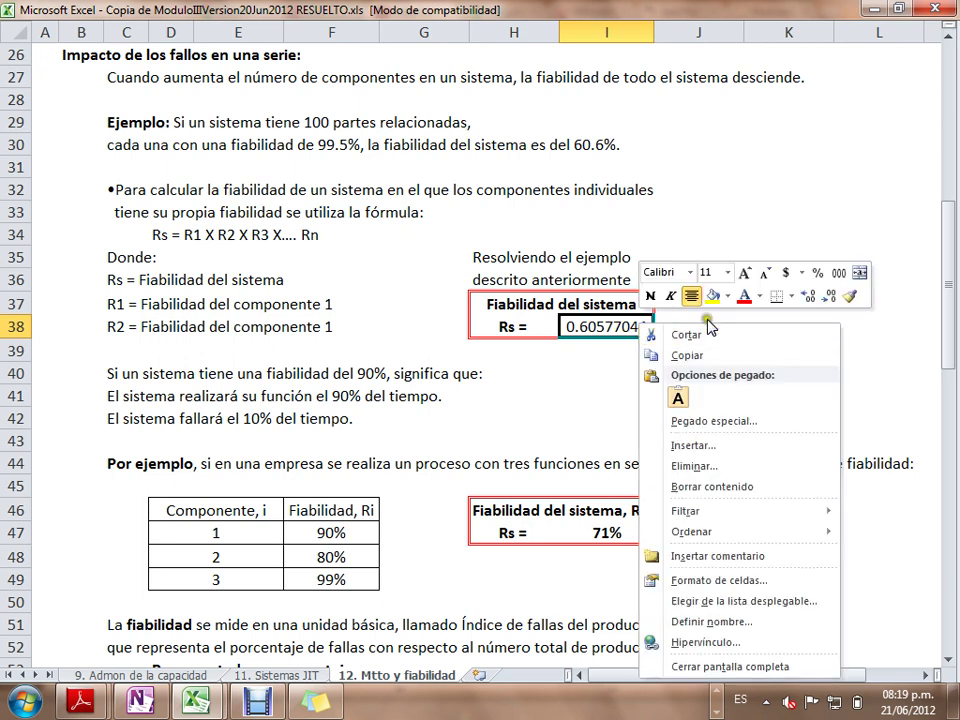
{"action": "left_click", "coordinate": [817, 273]}
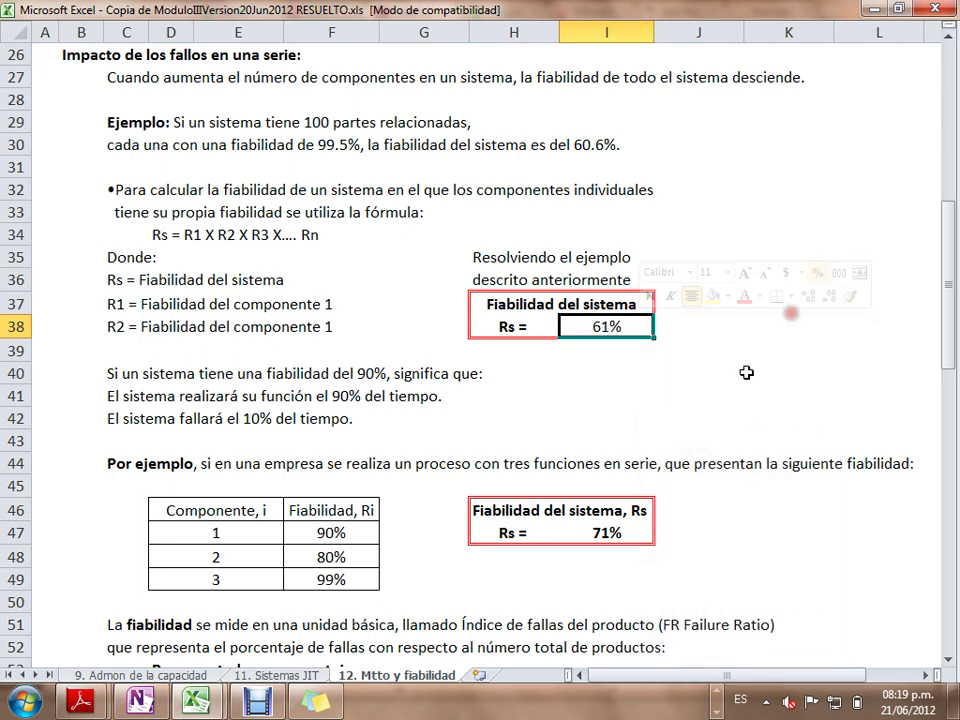
{"action": "left_click", "coordinate": [806, 296]}
{"action": "left_click", "coordinate": [806, 296]}
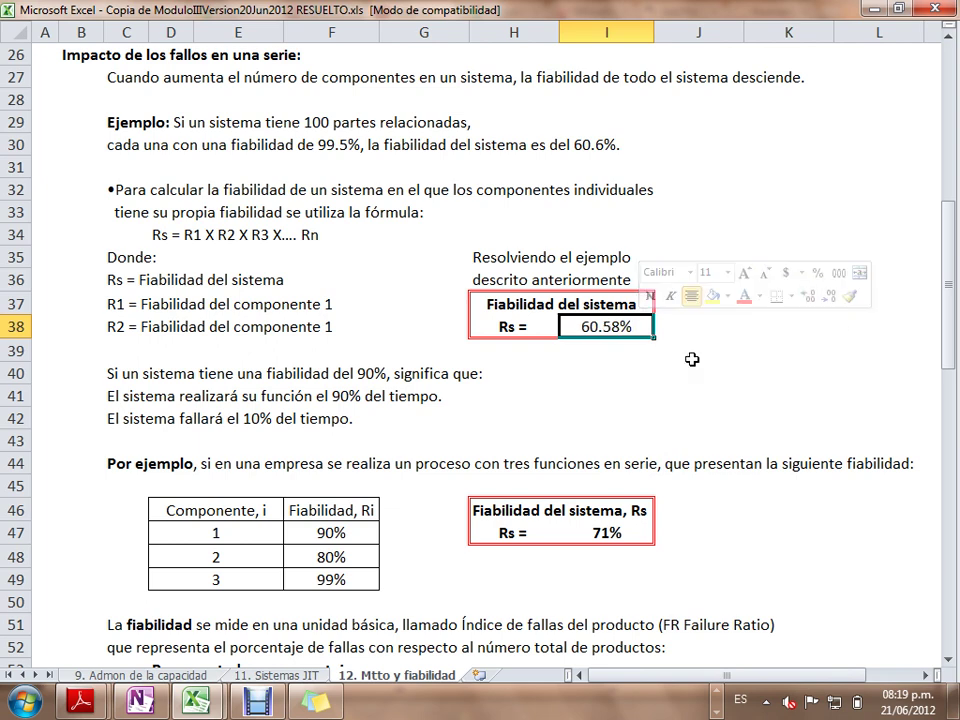
Step: Rewrite the reliability formula in I38 with the power function as =POTENCIA(99.5%,100)
{"action": "type", "text": "=99.5%^100"}
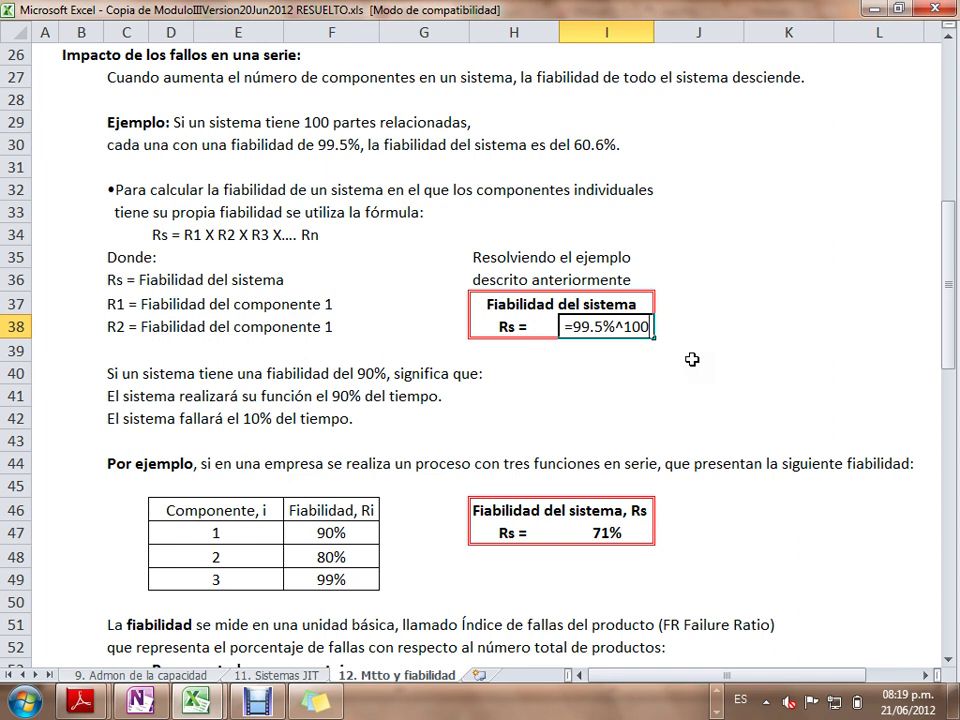
{"action": "key", "text": "Left"}
{"action": "key", "text": "Left"}
{"action": "key", "text": "Left"}
{"action": "key", "text": "Left"}
{"action": "key", "text": "Left"}
{"action": "key", "text": "Left"}
{"action": "key", "text": "Left"}
{"action": "key", "text": "Left"}
{"action": "key", "text": "Left"}
{"action": "type", "text": "p"}
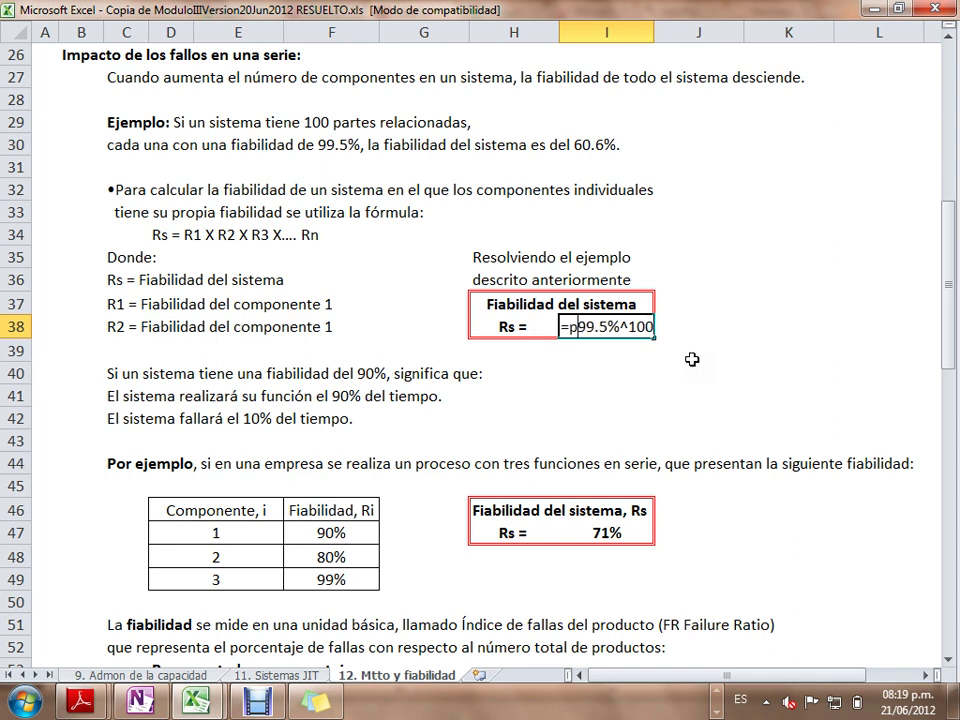
{"action": "type", "text": "otencia"}
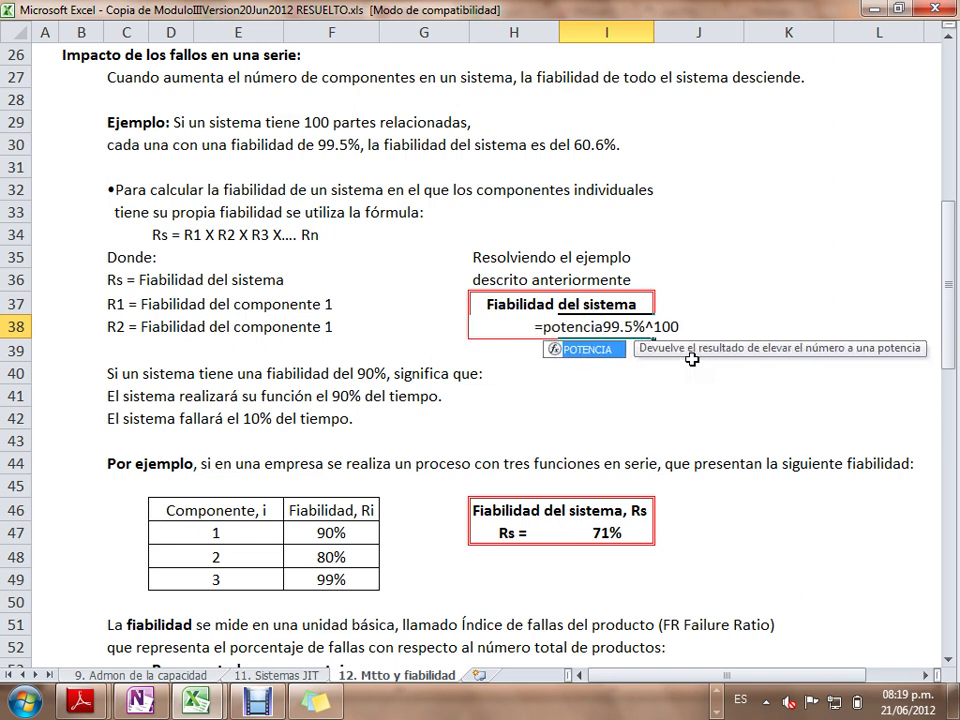
{"action": "type", "text": "("}
{"action": "key", "text": "Right"}
{"action": "key", "text": "Right"}
{"action": "key", "text": "Right"}
{"action": "key", "text": "Right"}
{"action": "key", "text": "Right"}
{"action": "key", "text": "Right"}
{"action": "key", "text": "Right"}
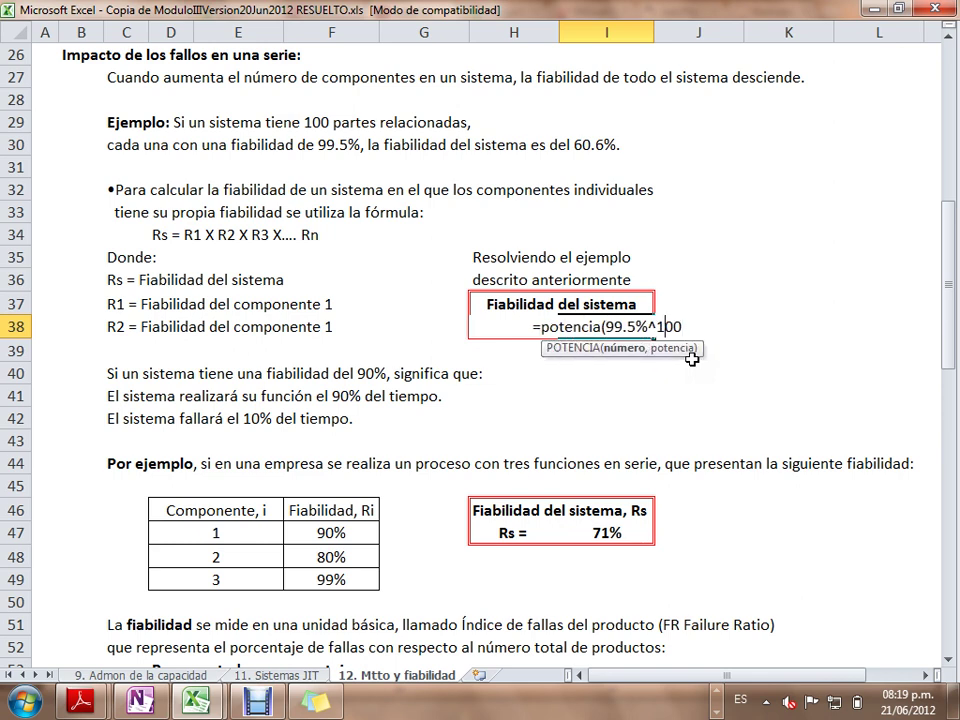
{"action": "key", "text": "Left"}
{"action": "key", "text": "BackSpace"}
{"action": "type", "text": ","}
{"action": "key", "text": "Right"}
{"action": "key", "text": "Right"}
{"action": "key", "text": "Right"}
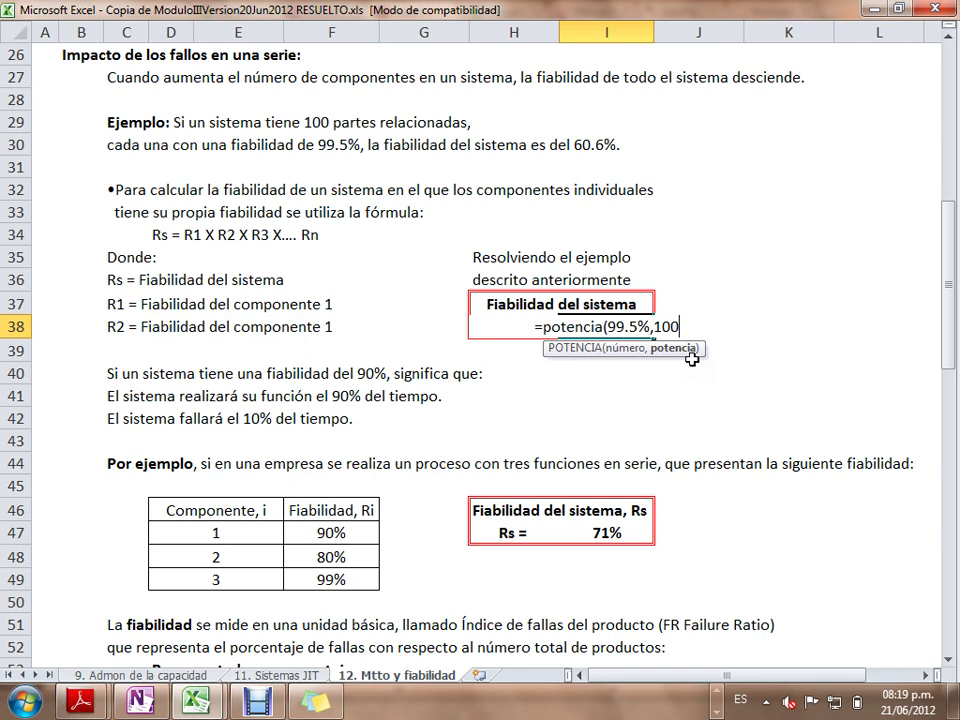
{"action": "type", "text": ")"}
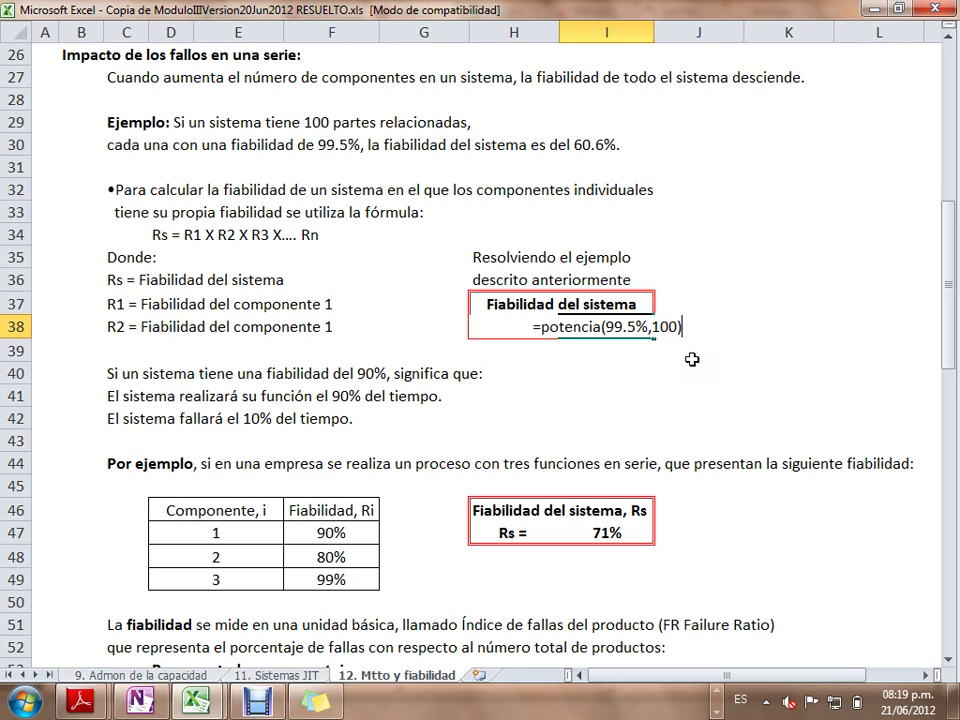
{"action": "key", "text": "Return"}
{"action": "key", "text": "Up"}
{"action": "key", "text": "F2"}
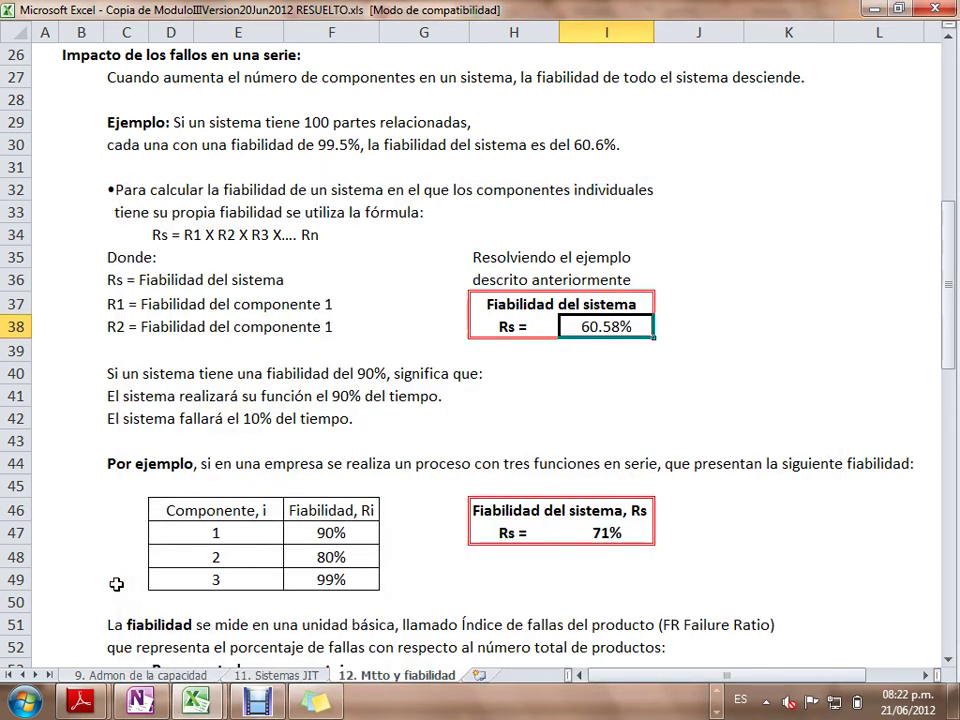
Step: Highlight the three lines in C40:H42 explaining what a system reliability of 90% means
{"action": "key", "text": "Left"}
{"action": "key", "text": "Left"}
{"action": "key", "text": "Left"}
{"action": "key", "text": "Left"}
{"action": "key", "text": "Left"}
{"action": "key", "text": "Left"}
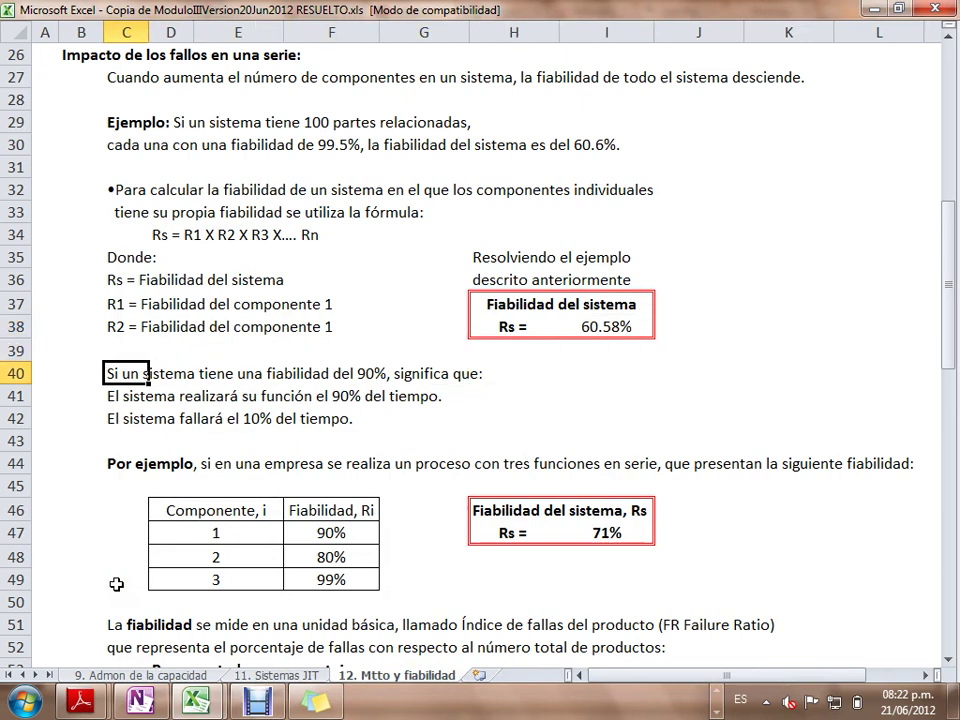
{"action": "key", "text": "shift+Right"}
{"action": "key", "text": "shift+Right"}
{"action": "key", "text": "shift+Right"}
{"action": "key", "text": "shift+Right"}
{"action": "key", "text": "shift+Right"}
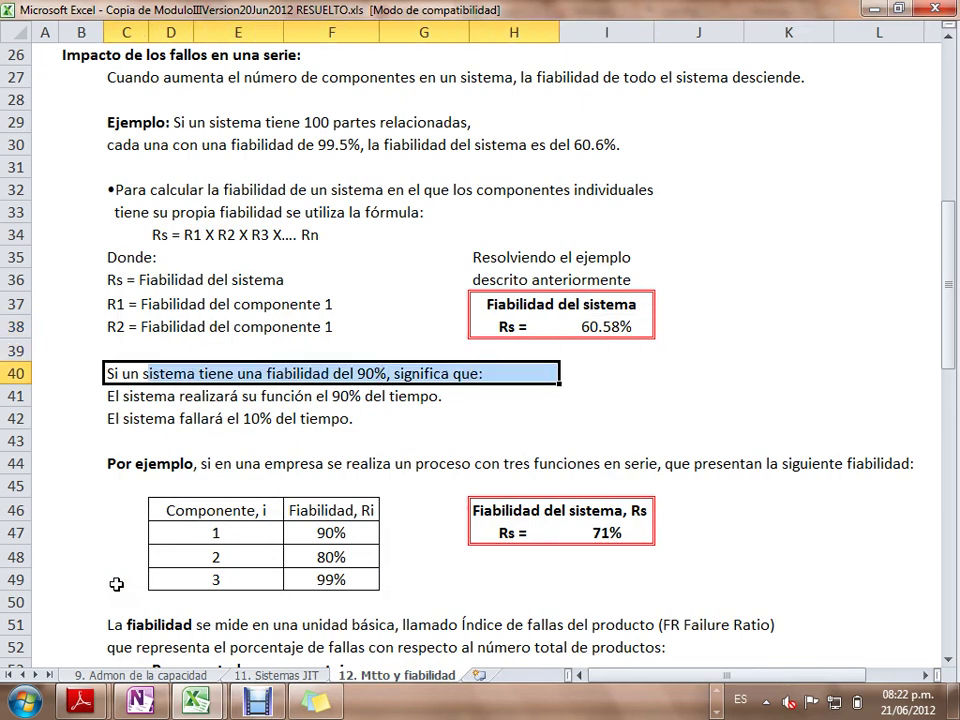
{"action": "key", "text": "shift+Down"}
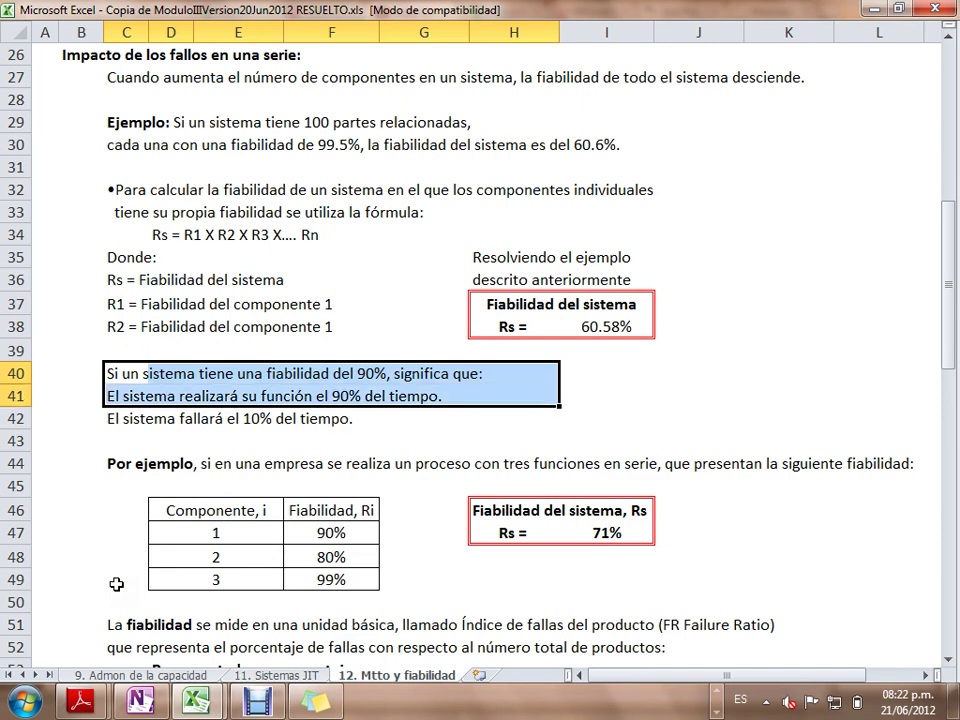
{"action": "key", "text": "shift+Down"}
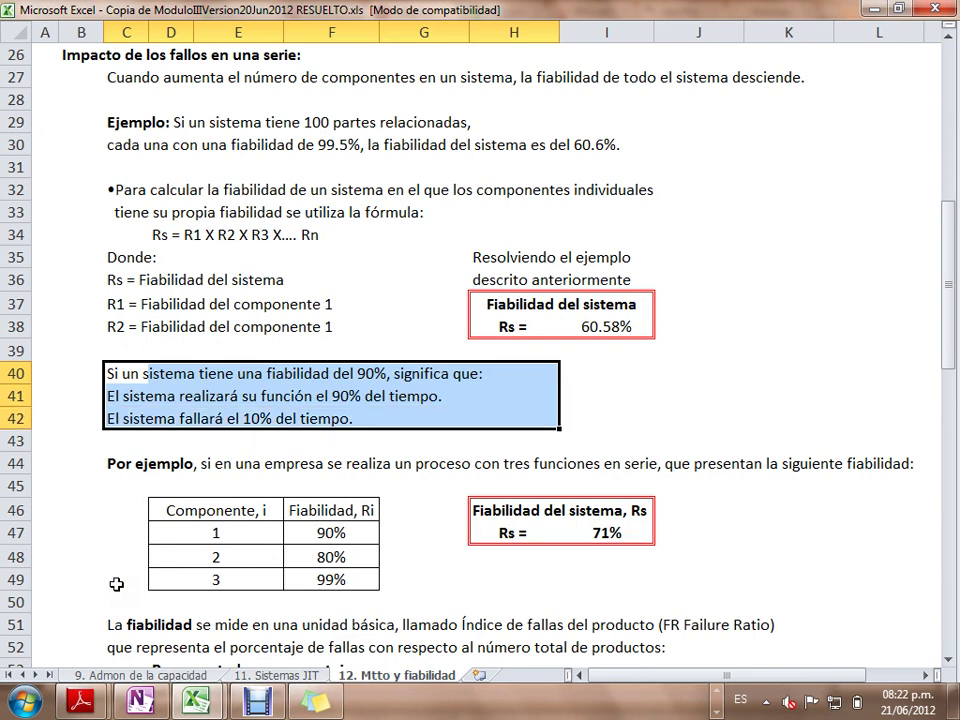
Step: Review the 90% reliability explanation line by line, highlighting C40:H40 and C41:H41 separately
{"action": "key", "text": "Up"}
{"action": "key", "text": "Down"}
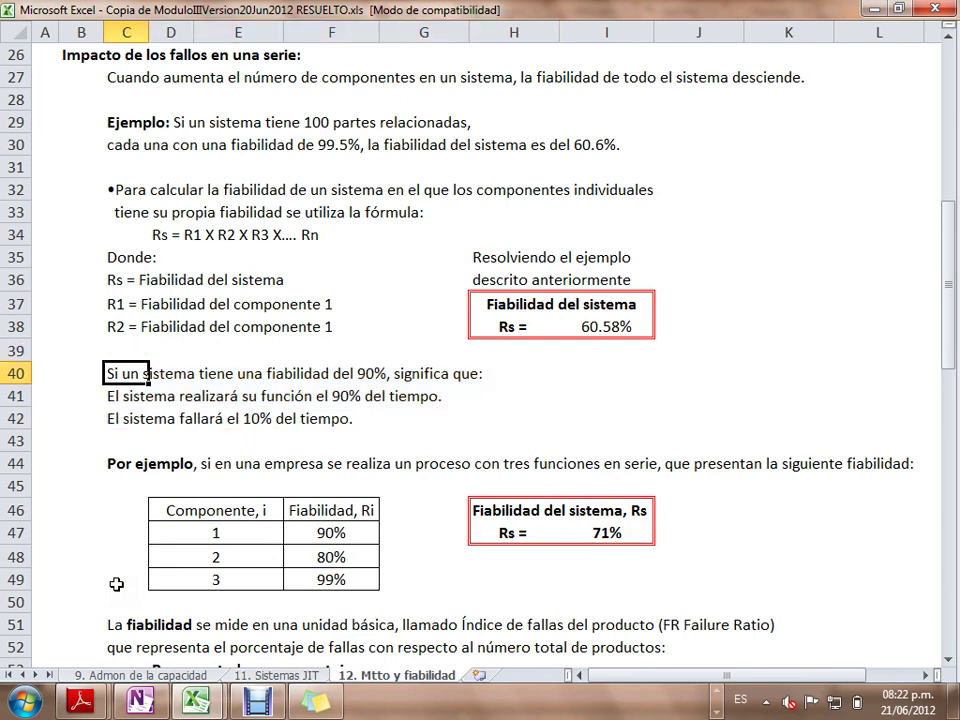
{"action": "key", "text": "shift+Right"}
{"action": "key", "text": "shift+Right"}
{"action": "key", "text": "shift+Right"}
{"action": "key", "text": "shift+Right"}
{"action": "key", "text": "shift+Right"}
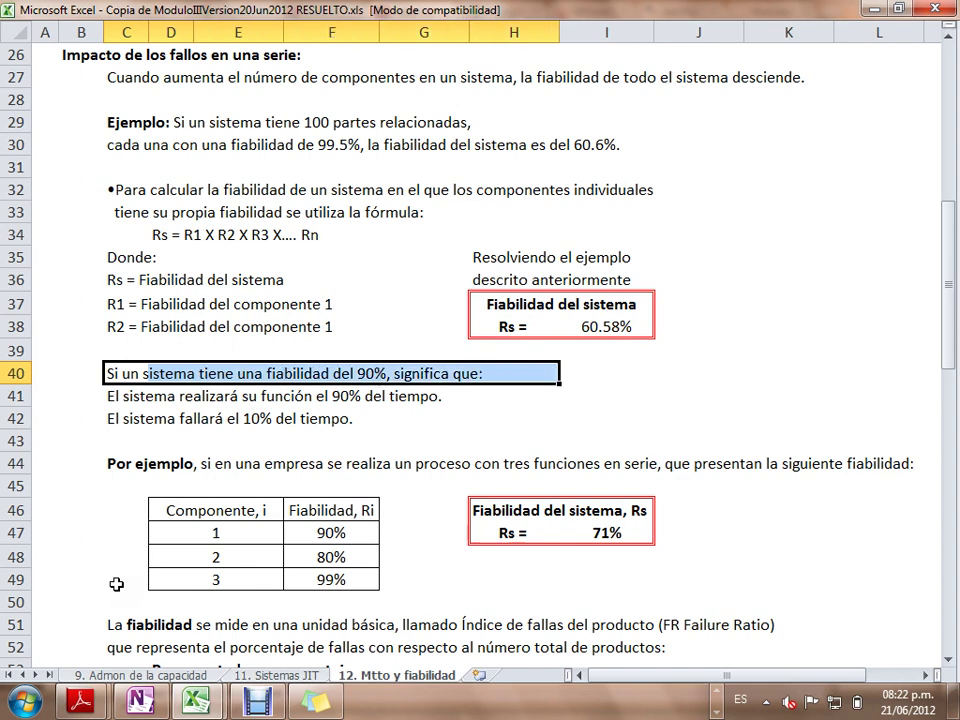
{"action": "key", "text": "Down"}
{"action": "key", "text": "shift+Right"}
{"action": "key", "text": "shift+Right"}
{"action": "key", "text": "shift+Right"}
{"action": "key", "text": "shift+Right"}
{"action": "key", "text": "shift+Right"}
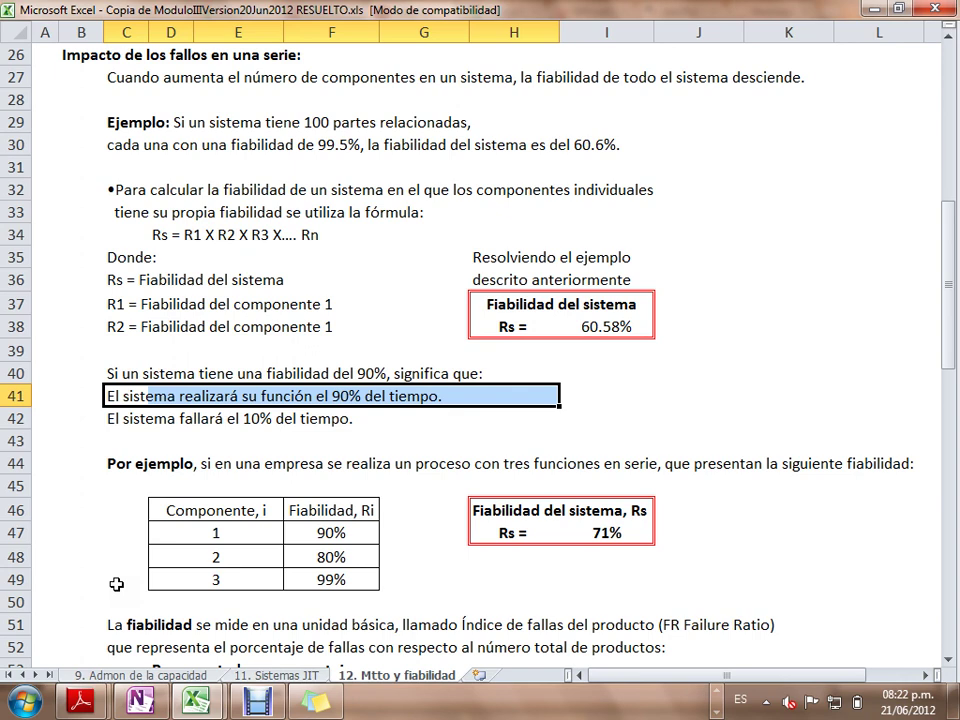
{"action": "key", "text": "shift+Down"}
{"action": "key", "text": "Down"}
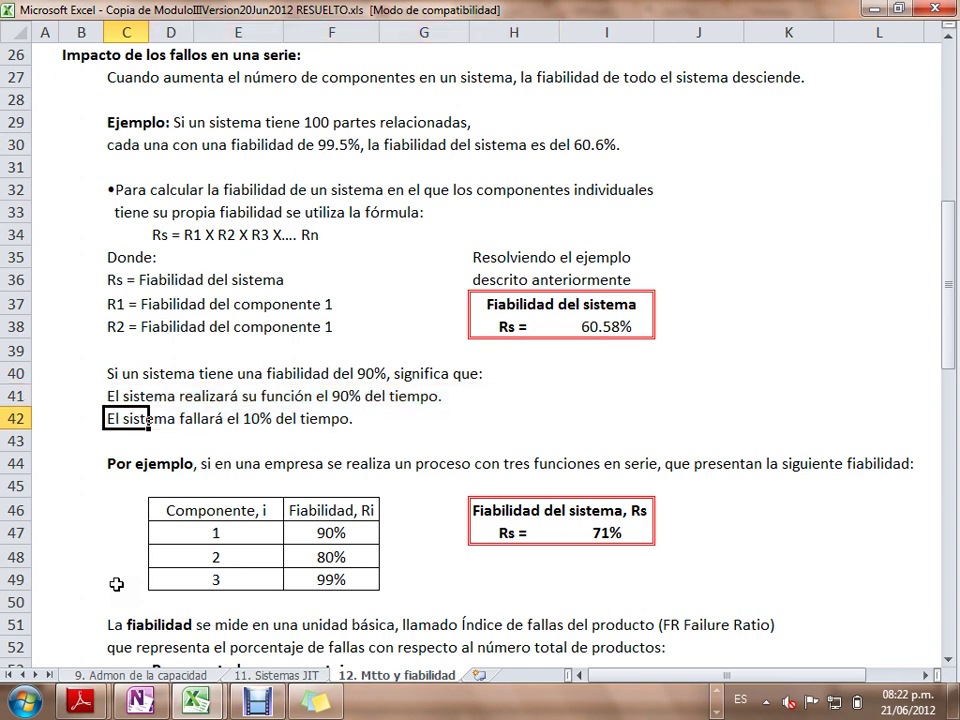
Step: Look over the example of three functions in series and its component reliability table, and return to row 42
{"action": "key", "text": "Down"}
{"action": "key", "text": "Down"}
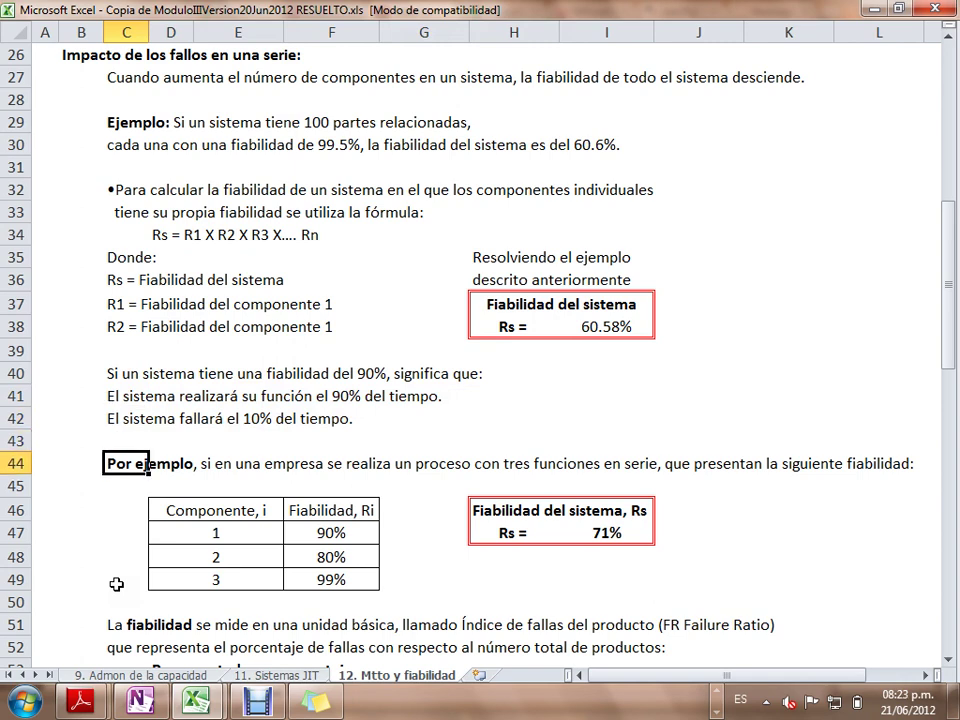
{"action": "key", "text": "Down"}
{"action": "key", "text": "Down"}
{"action": "key", "text": "Down"}
{"action": "key", "text": "Down"}
{"action": "key", "text": "Down"}
{"action": "key", "text": "Down"}
{"action": "key", "text": "Down"}
{"action": "key", "text": "Down"}
{"action": "key", "text": "Down"}
{"action": "key", "text": "Down"}
{"action": "key", "text": "Down"}
{"action": "key", "text": "Down"}
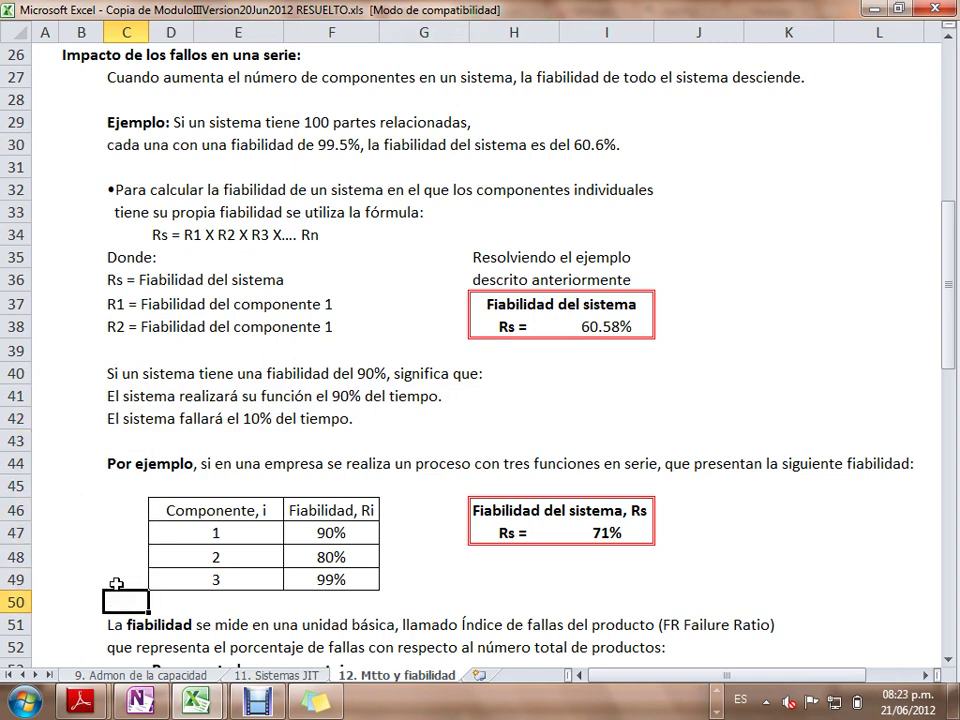
{"action": "key", "text": "Down"}
{"action": "key", "text": "Up"}
{"action": "key", "text": "Up"}
{"action": "key", "text": "Up"}
{"action": "key", "text": "Up"}
{"action": "key", "text": "Up"}
{"action": "key", "text": "Up"}
{"action": "key", "text": "Up"}
{"action": "key", "text": "Up"}
{"action": "key", "text": "Up"}
{"action": "key", "text": "Up"}
{"action": "key", "text": "Up"}
{"action": "key", "text": "Up"}
{"action": "key", "text": "Up"}
{"action": "key", "text": "Up"}
{"action": "key", "text": "Up"}
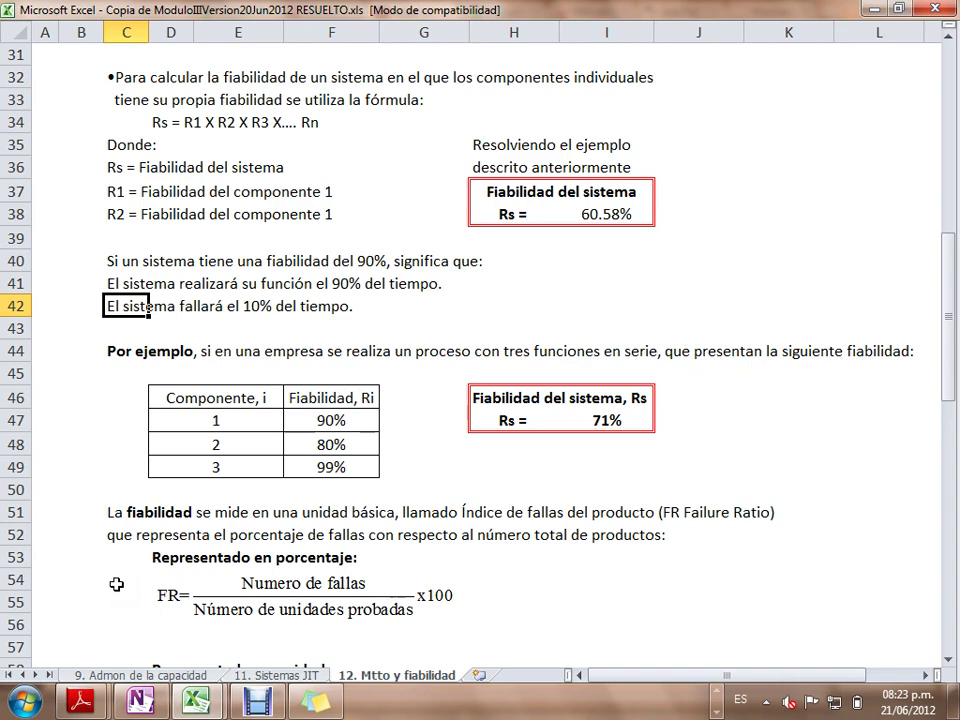
Step: Inspect the POTENCIA formula in I38 and highlight the explanation lines in C40:H42 again
{"action": "double_click", "coordinate": [575, 214]}
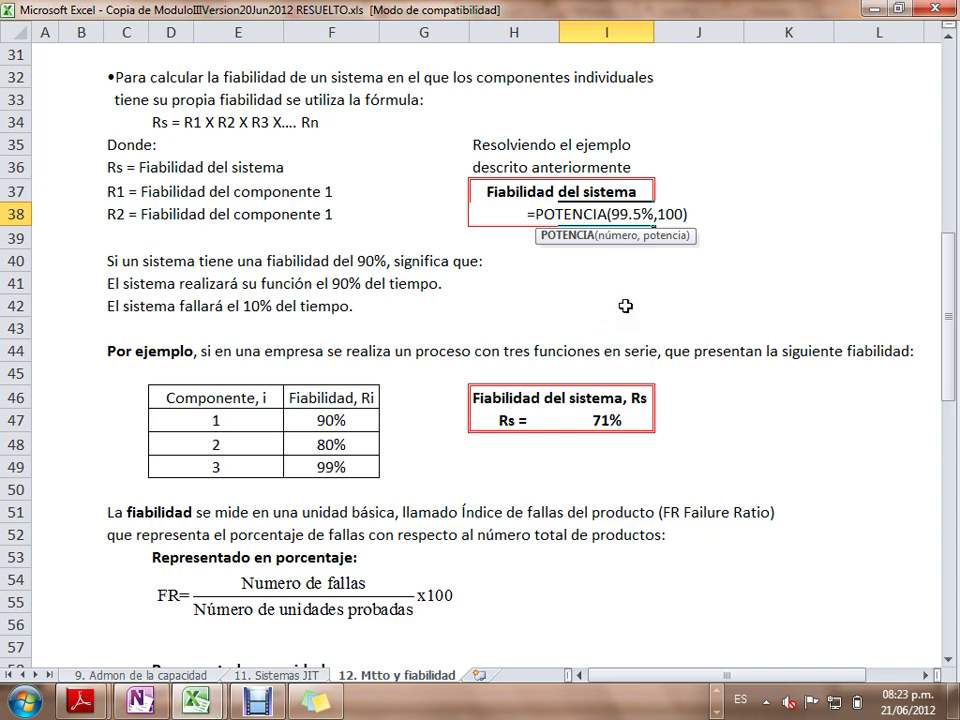
{"action": "key", "text": "Return"}
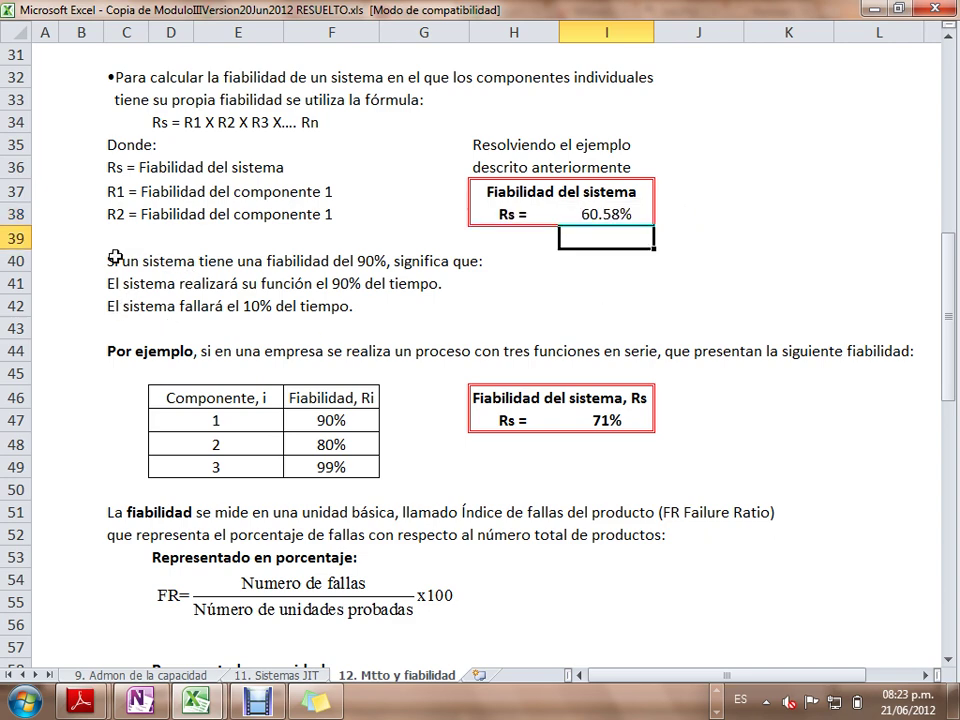
{"action": "left_click_drag", "start_coordinate": [120, 262], "coordinate": [501, 300]}
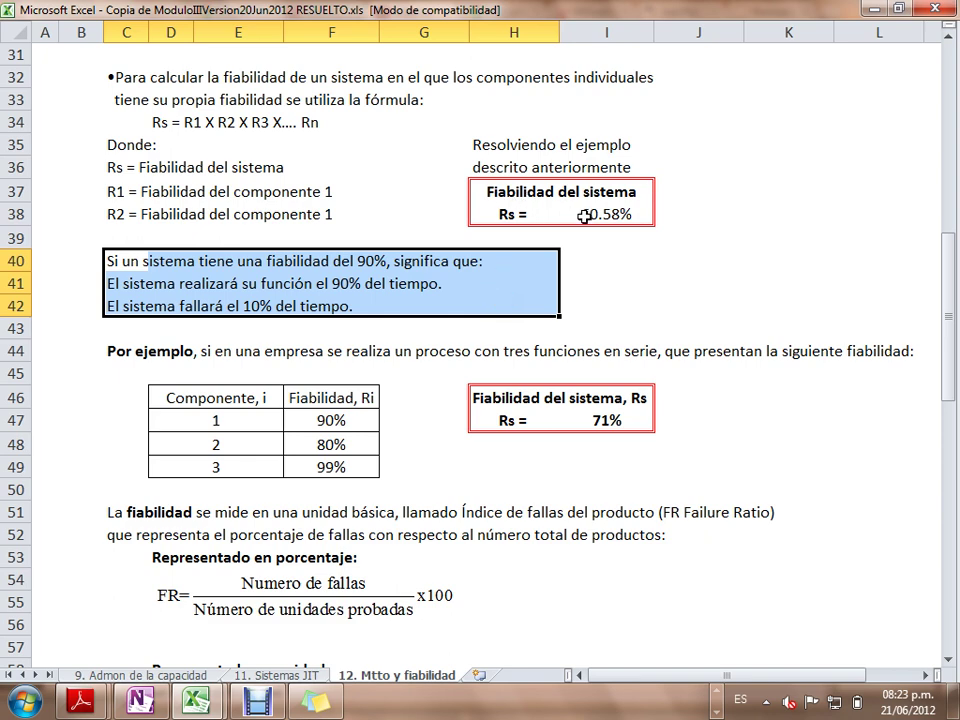
Step: Compare the system reliability stated in the row 30 example with the calculated result in I38
{"action": "left_click", "coordinate": [554, 136]}
{"action": "key", "text": "Up"}
{"action": "key", "text": "Up"}
{"action": "key", "text": "Up"}
{"action": "key", "text": "Up"}
{"action": "key", "text": "Up"}
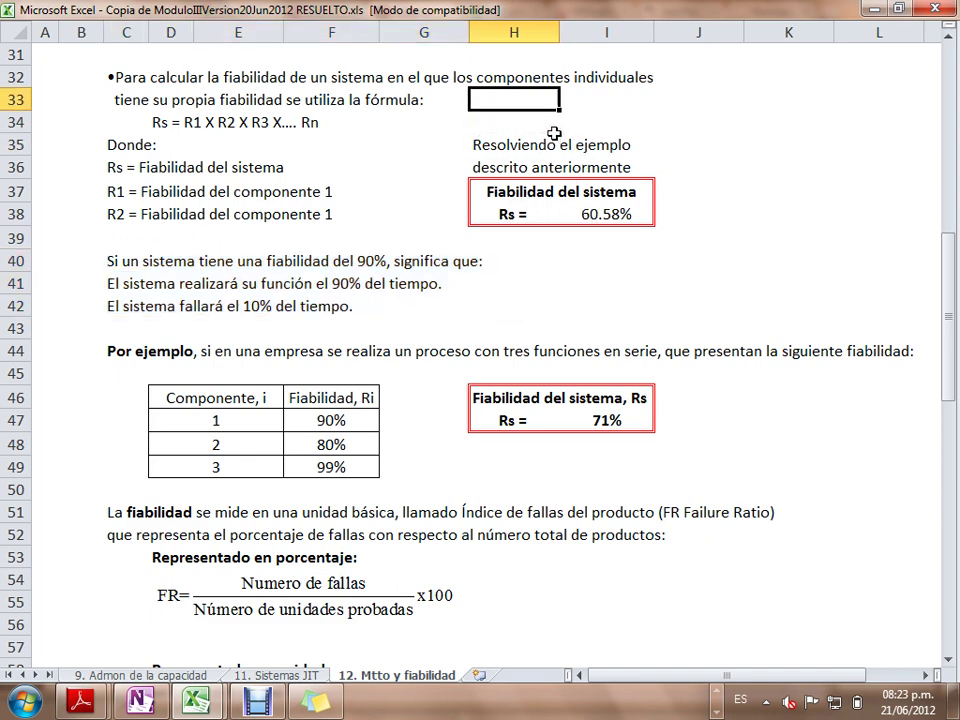
{"action": "key", "text": "Up"}
{"action": "key", "text": "Right"}
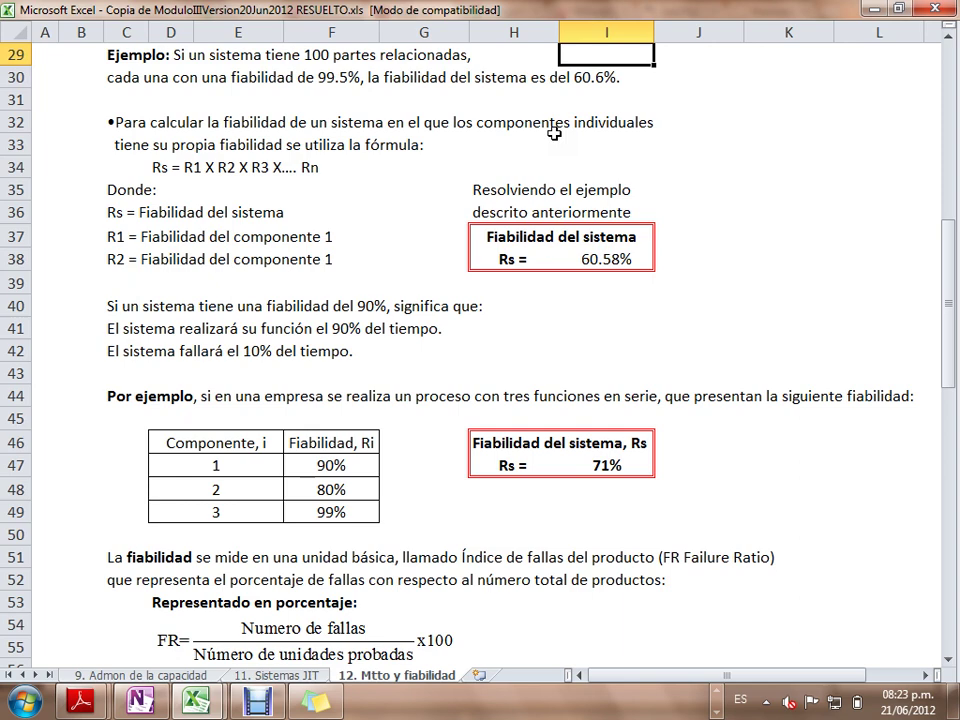
{"action": "key", "text": "Down"}
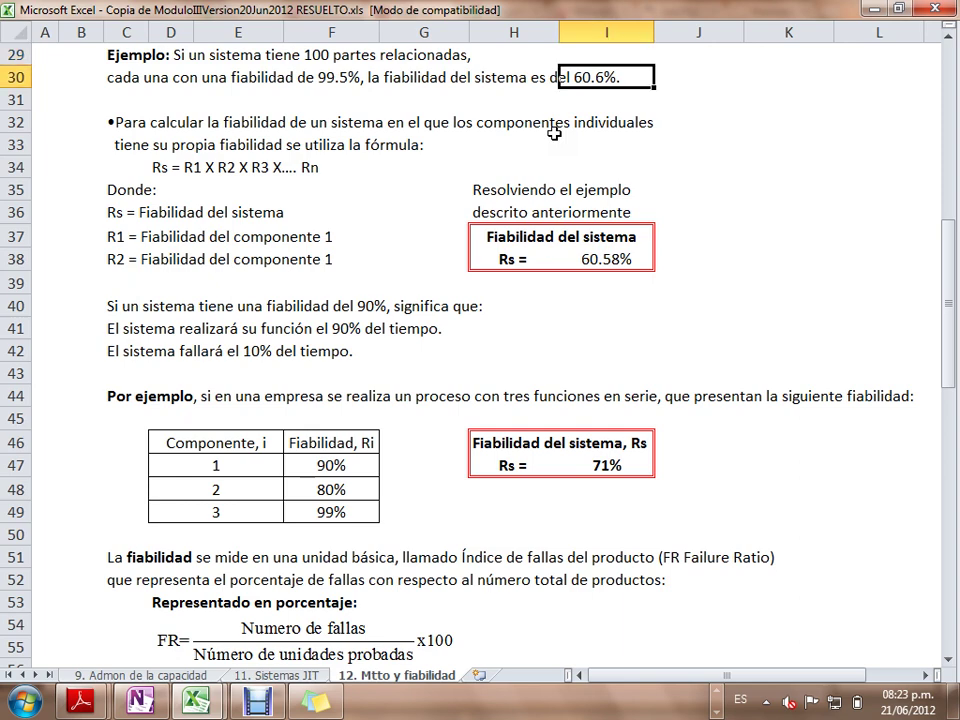
{"action": "key", "text": "Down"}
{"action": "key", "text": "Down"}
{"action": "key", "text": "Down"}
{"action": "key", "text": "Down"}
{"action": "key", "text": "Down"}
{"action": "key", "text": "Down"}
{"action": "key", "text": "Down"}
{"action": "key", "text": "Down"}
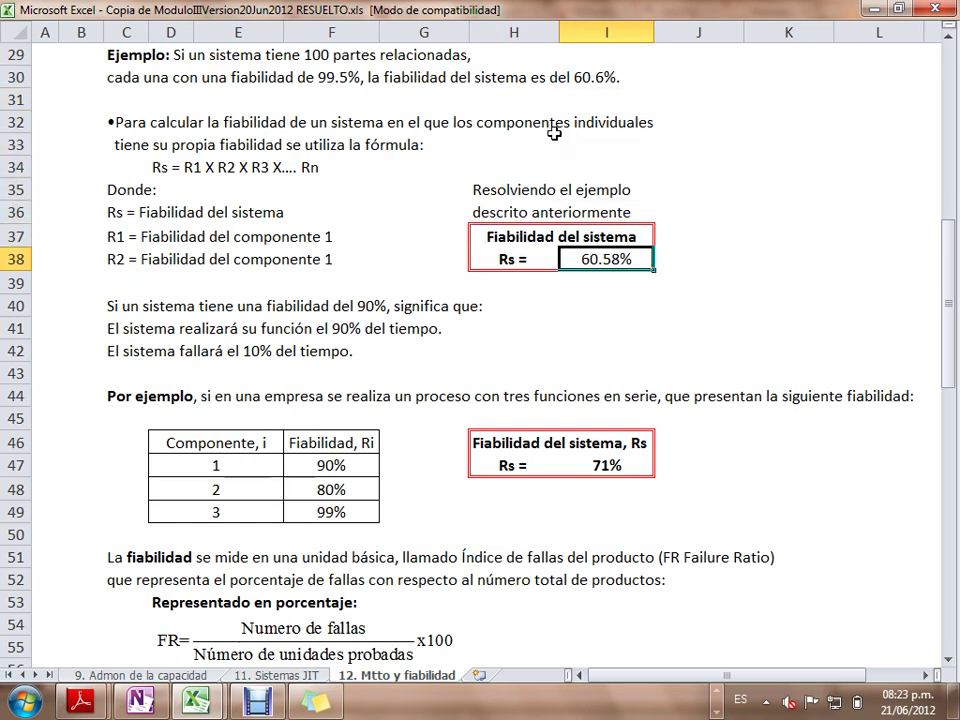
Step: Calculate the system's failure percentage in I39 with =1-I38 and clear that cell
{"action": "key", "text": "Down"}
{"action": "type", "text": "="}
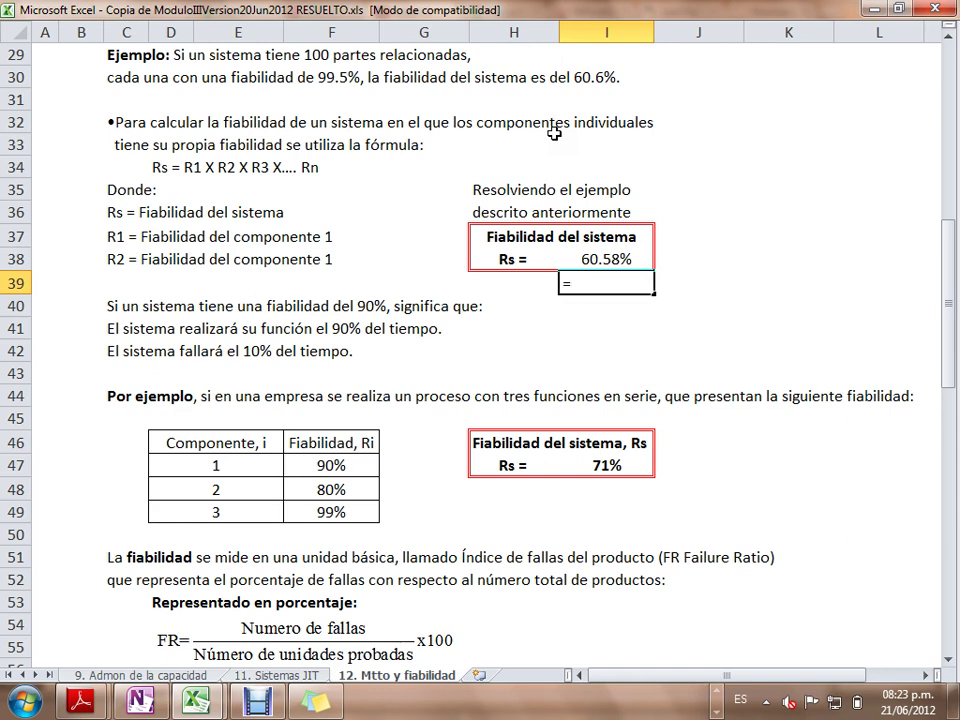
{"action": "type", "text": "1-"}
{"action": "key", "text": "Up"}
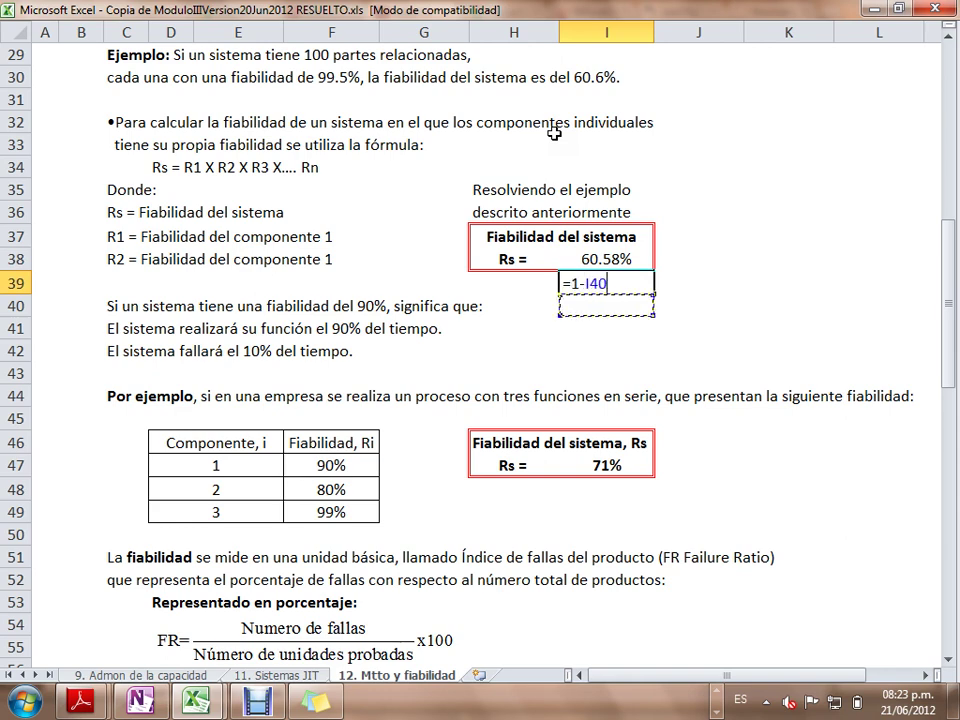
{"action": "key", "text": "Return"}
{"action": "key", "text": "Up"}
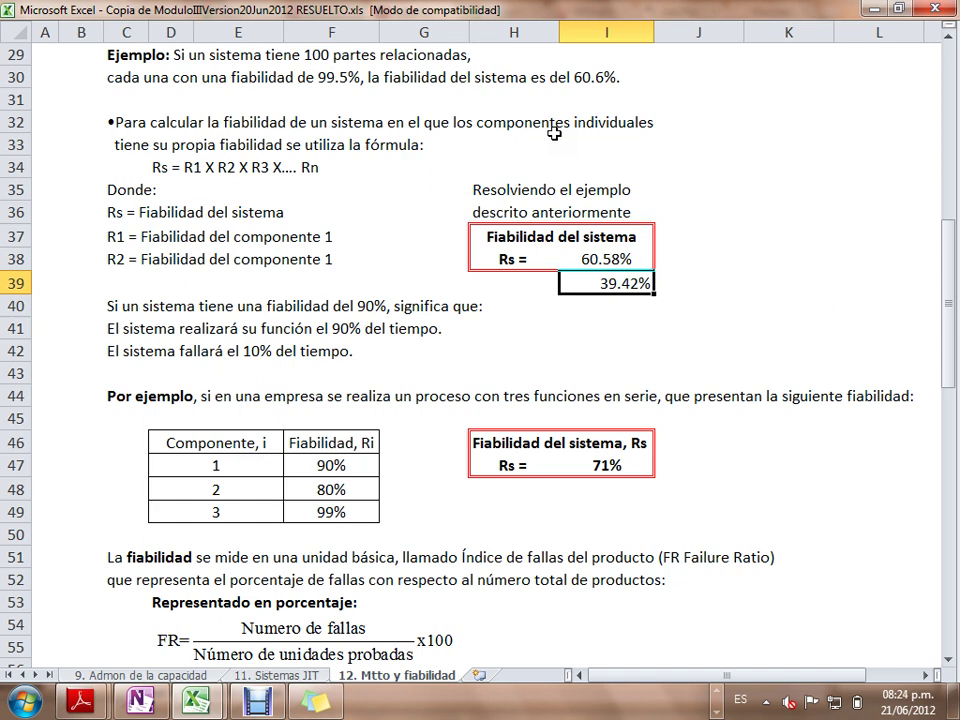
{"action": "key", "text": "Delete"}
Step: Examine the failure ratio and TMEF formulas further down the sheet, through to the example with 10 parallel components
{"action": "key", "text": "Left"}
{"action": "key", "text": "Left"}
{"action": "key", "text": "Left"}
{"action": "key", "text": "Left"}
{"action": "key", "text": "Left"}
{"action": "key", "text": "Down"}
{"action": "key", "text": "Down"}
{"action": "key", "text": "Down"}
{"action": "key", "text": "Down"}
{"action": "key", "text": "Down"}
{"action": "key", "text": "Down"}
{"action": "key", "text": "Down"}
{"action": "key", "text": "Down"}
{"action": "key", "text": "Down"}
{"action": "key", "text": "Down"}
{"action": "key", "text": "Down"}
{"action": "key", "text": "Down"}
{"action": "key", "text": "Down"}
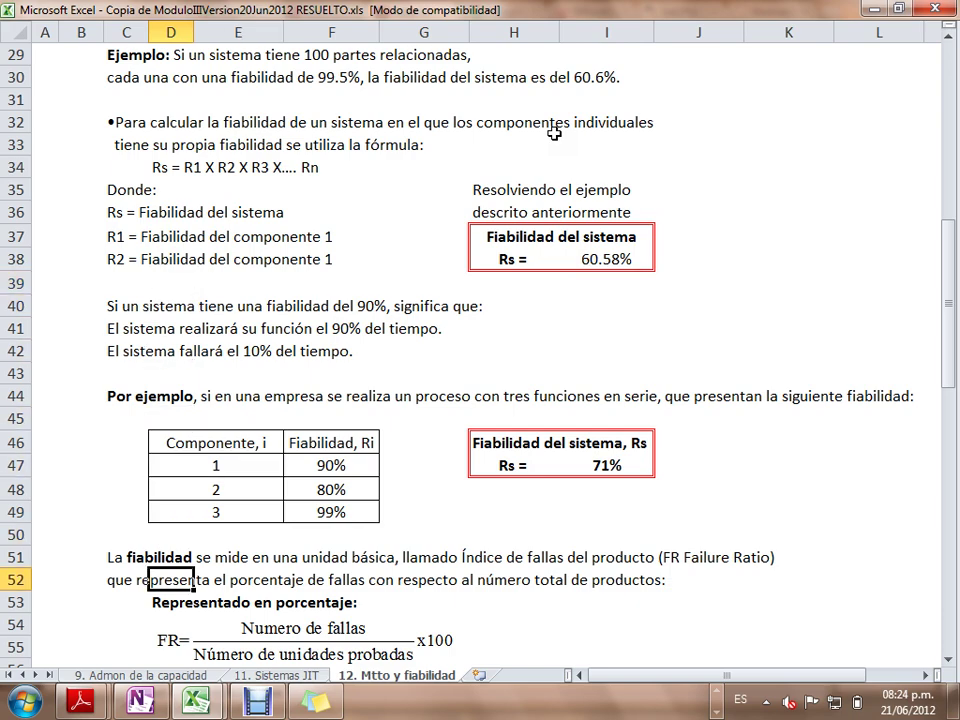
{"action": "key", "text": "Down"}
{"action": "key", "text": "Down"}
{"action": "key", "text": "Down"}
{"action": "key", "text": "Down"}
{"action": "key", "text": "Down"}
{"action": "key", "text": "Down"}
{"action": "key", "text": "Down"}
{"action": "key", "text": "Down"}
{"action": "key", "text": "Down"}
{"action": "key", "text": "Down"}
{"action": "key", "text": "Down"}
{"action": "key", "text": "Down"}
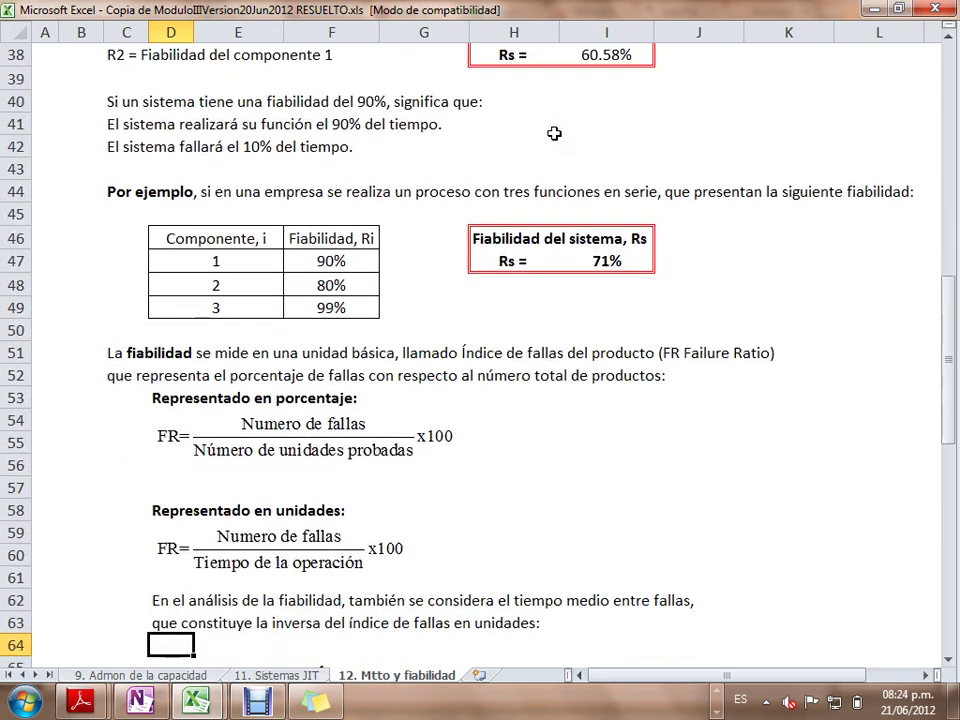
{"action": "key", "text": "Down"}
{"action": "key", "text": "Down"}
{"action": "key", "text": "Down"}
{"action": "key", "text": "Down"}
{"action": "key", "text": "Down"}
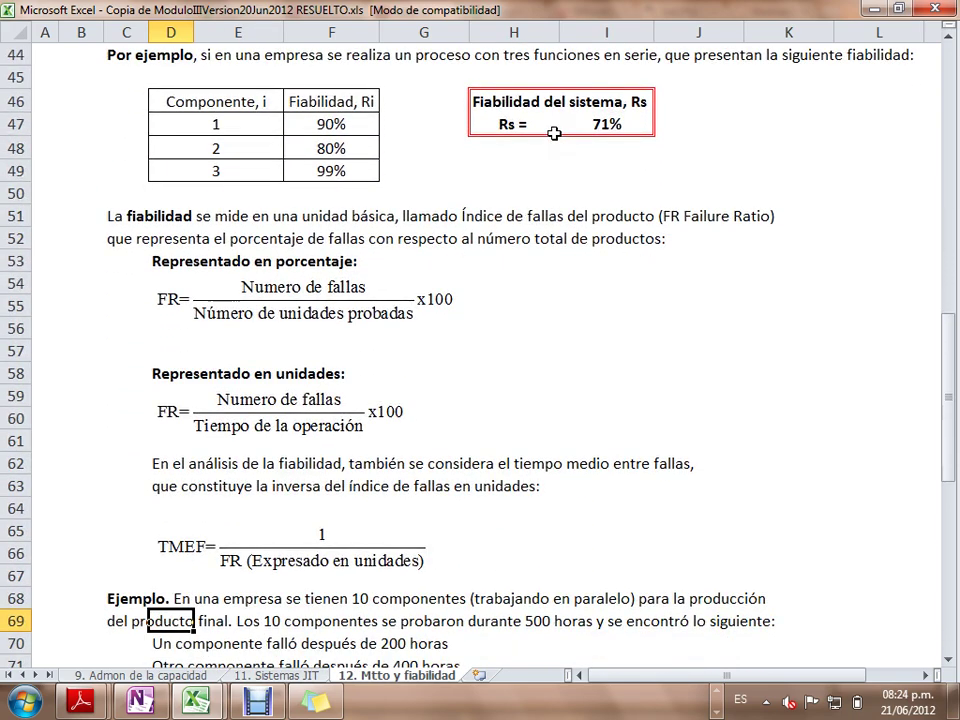
Step: Highlight the component reliability rows in D47:F49 of the example with three functions in series
{"action": "key", "text": "Up"}
{"action": "key", "text": "Up"}
{"action": "key", "text": "Up"}
{"action": "key", "text": "Up"}
{"action": "key", "text": "Up"}
{"action": "key", "text": "Up"}
{"action": "key", "text": "Up"}
{"action": "key", "text": "Up"}
{"action": "key", "text": "Up"}
{"action": "key", "text": "Up"}
{"action": "key", "text": "Up"}
{"action": "key", "text": "Up"}
{"action": "key", "text": "Up"}
{"action": "key", "text": "Up"}
{"action": "key", "text": "Up"}
{"action": "key", "text": "Up"}
{"action": "key", "text": "Up"}
{"action": "key", "text": "Up"}
{"action": "key", "text": "Up"}
{"action": "key", "text": "Up"}
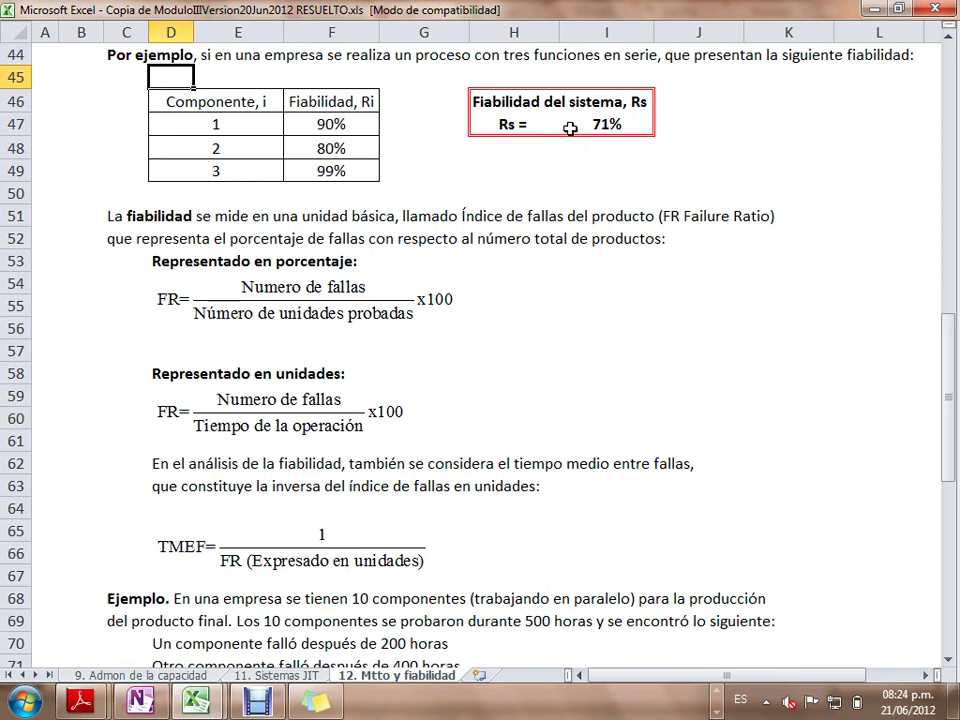
{"action": "left_click", "coordinate": [263, 102]}
{"action": "left_click", "coordinate": [258, 121]}
{"action": "left_click_drag", "start_coordinate": [258, 121], "coordinate": [304, 124]}
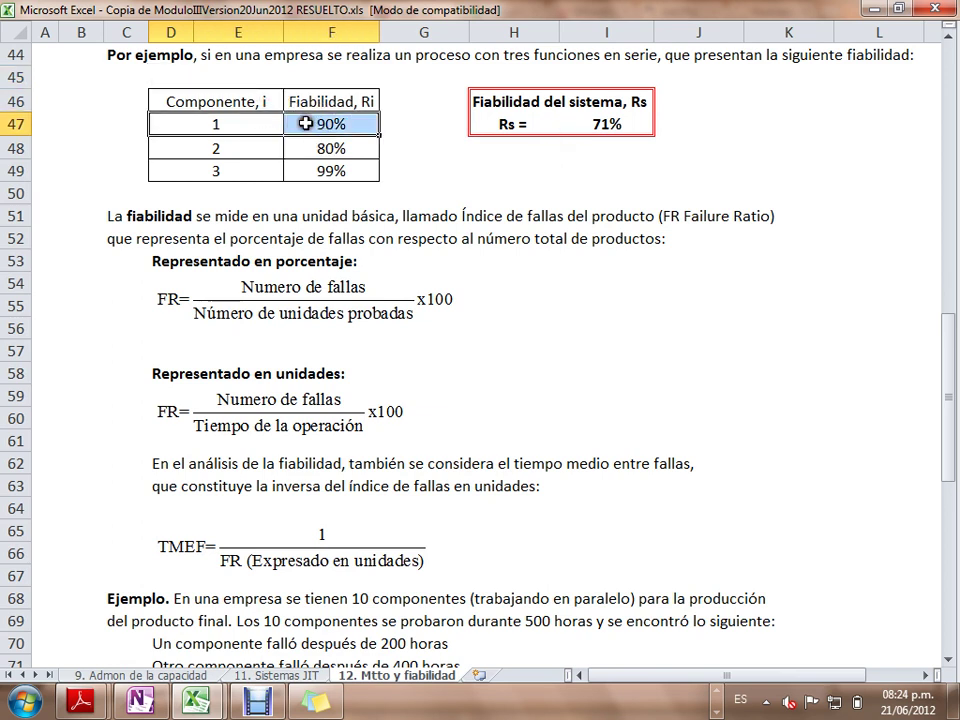
{"action": "mouse_move", "coordinate": [265, 151]}
{"action": "left_mouse_down"}
{"action": "mouse_move", "coordinate": [292, 148]}
{"action": "mouse_move", "coordinate": [292, 171]}
{"action": "left_mouse_up"}
{"action": "left_click", "coordinate": [275, 169]}
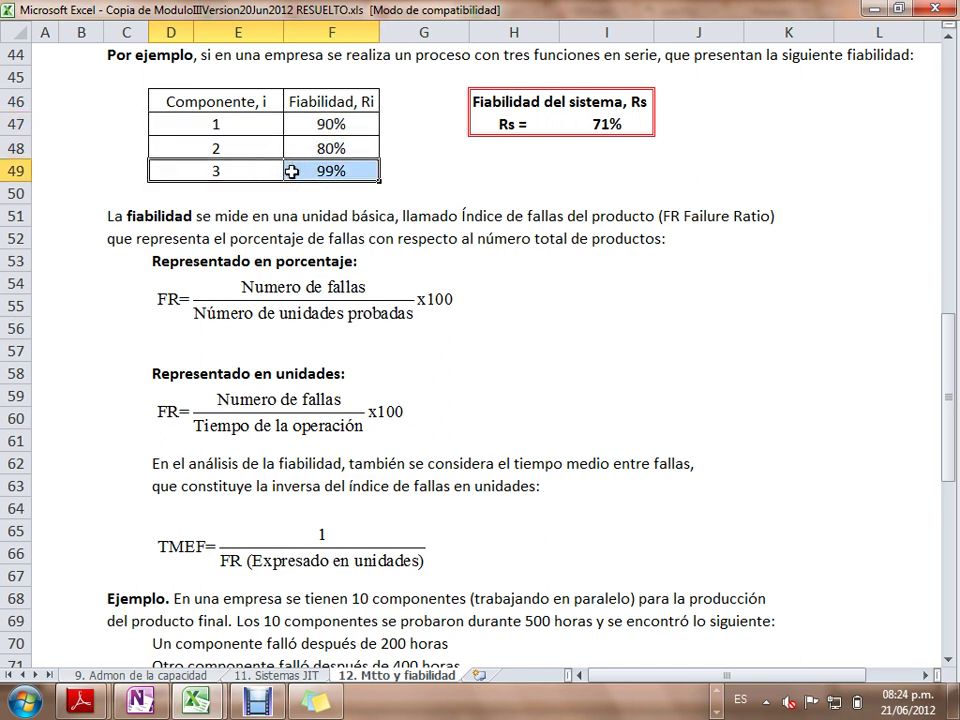
Step: Inspect the system reliability formula =F47*F48*F49 in I47 and re-enter it
{"action": "double_click", "coordinate": [580, 121]}
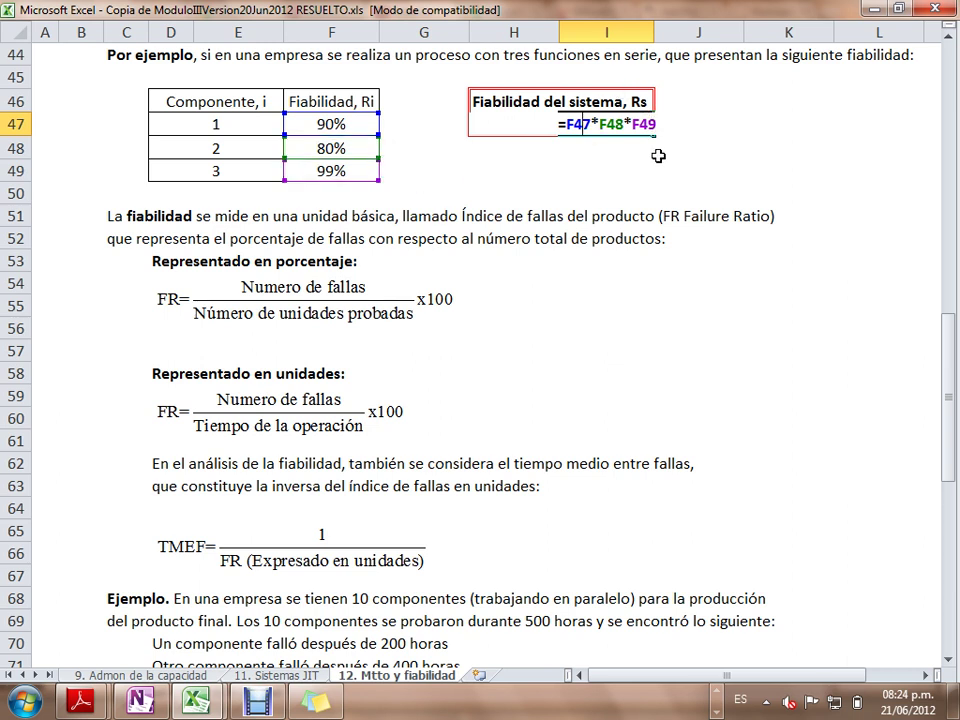
{"action": "key", "text": "Return"}
{"action": "key", "text": "Down"}
{"action": "key", "text": "Down"}
{"action": "key", "text": "Down"}
{"action": "key", "text": "Down"}
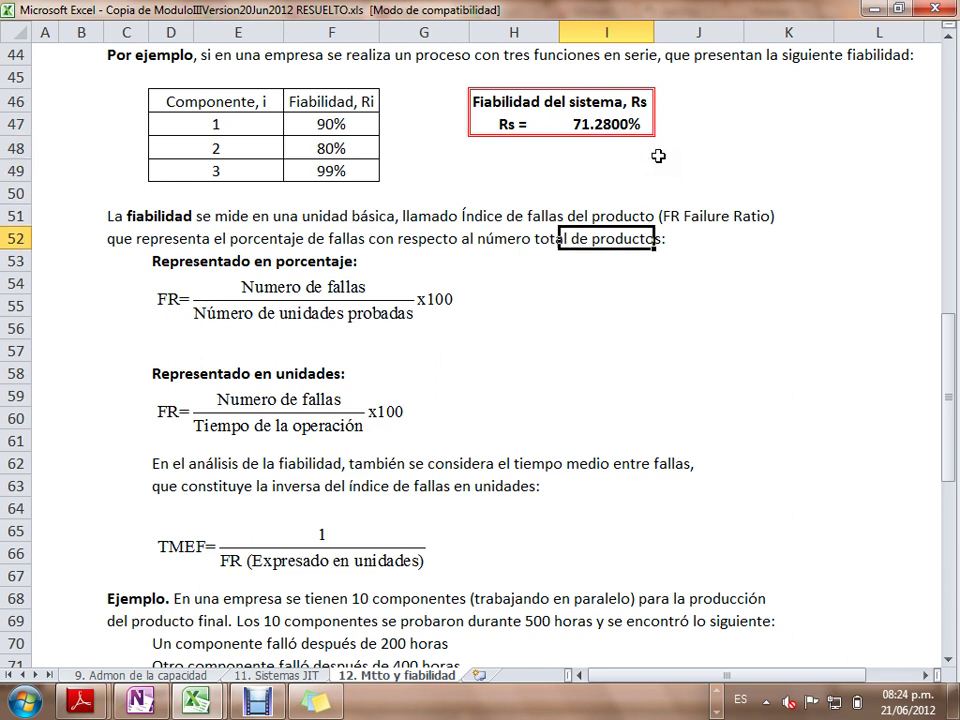
Step: Highlight the failure ratio definition in C51:K52
{"action": "key", "text": "Down"}
{"action": "key", "text": "Down"}
{"action": "key", "text": "Down"}
{"action": "key", "text": "Down"}
{"action": "key", "text": "Down"}
{"action": "key", "text": "Down"}
{"action": "key", "text": "Down"}
{"action": "key", "text": "Down"}
{"action": "key", "text": "Down"}
{"action": "key", "text": "Down"}
{"action": "key", "text": "Down"}
{"action": "key", "text": "Down"}
{"action": "key", "text": "Down"}
{"action": "key", "text": "Down"}
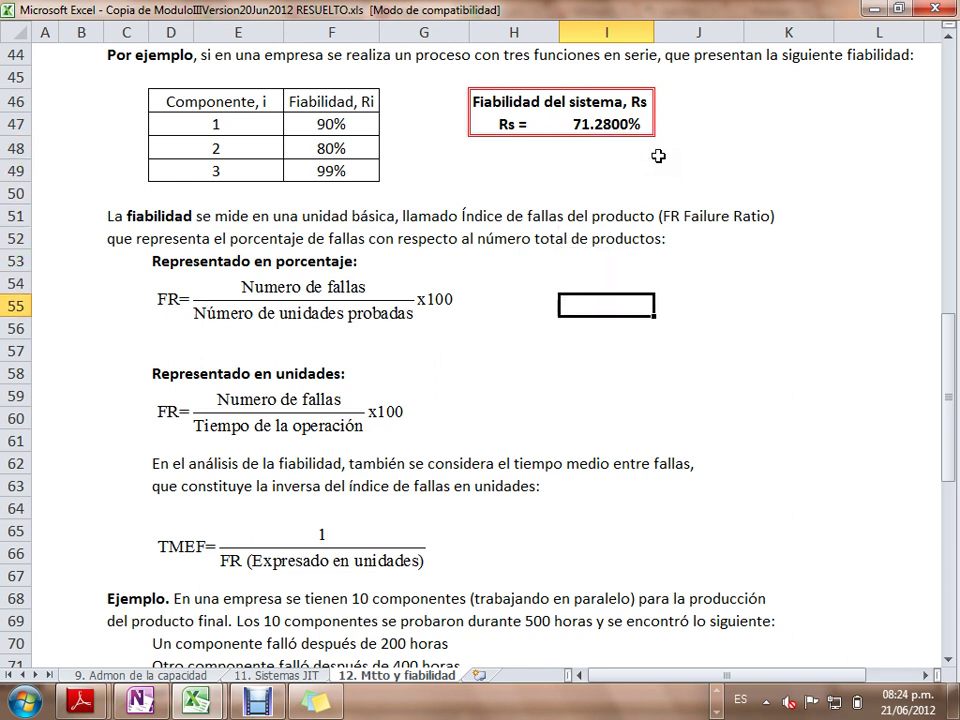
{"action": "left_click", "coordinate": [107, 216]}
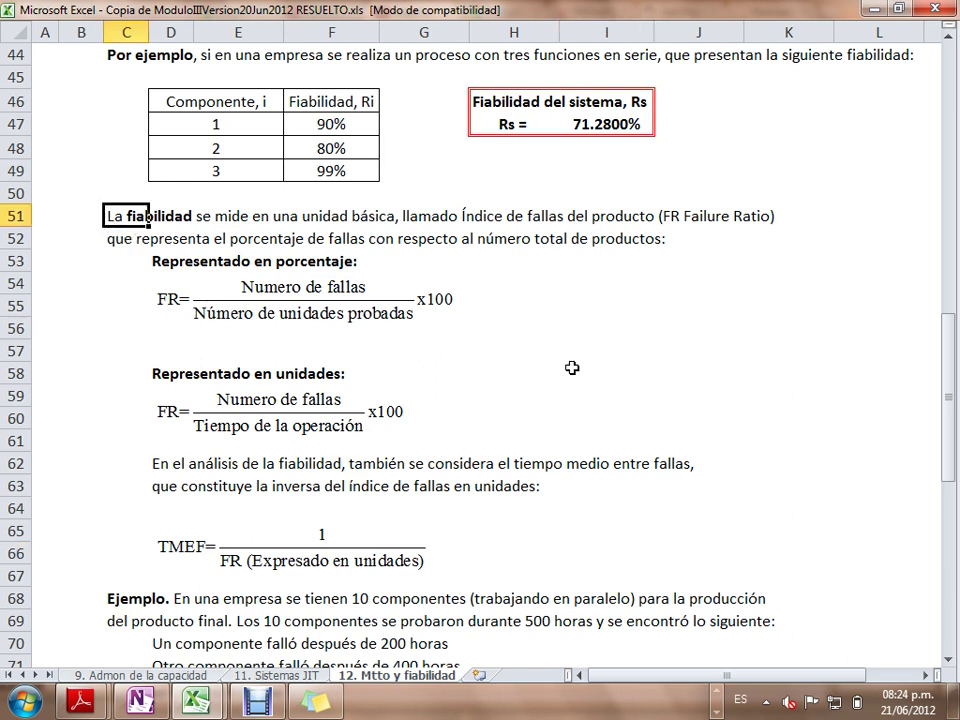
{"action": "key", "text": "shift+Right"}
{"action": "key", "text": "shift+Right"}
{"action": "key", "text": "shift+Right"}
{"action": "key", "text": "shift+Right"}
{"action": "key", "text": "shift+Right"}
{"action": "key", "text": "shift+Right"}
{"action": "key", "text": "shift+Right"}
{"action": "key", "text": "shift+Right"}
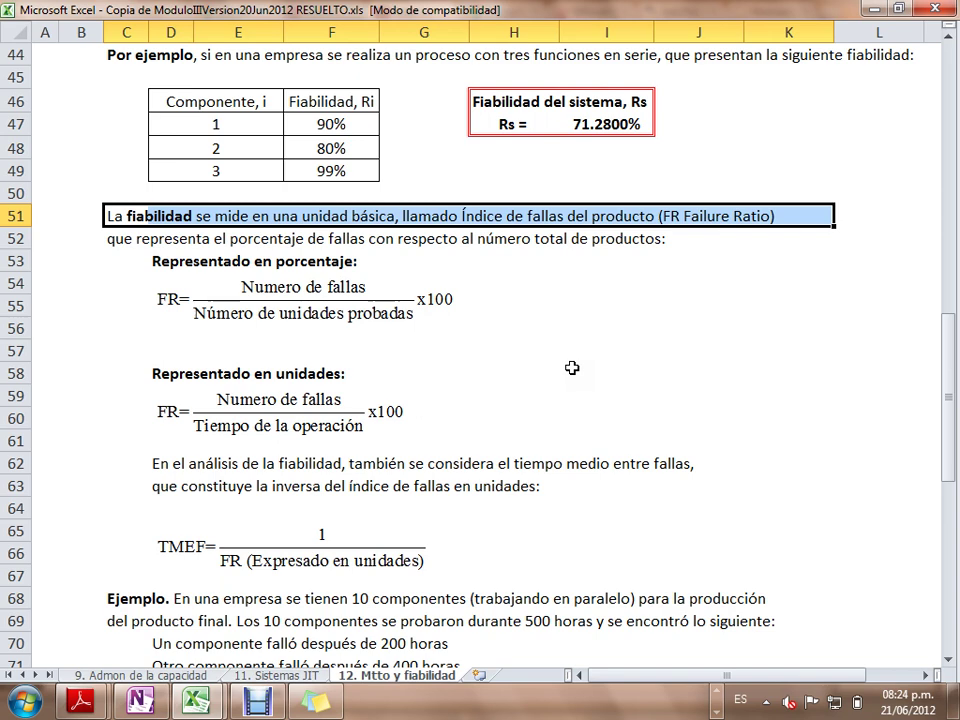
{"action": "key", "text": "shift+Down"}
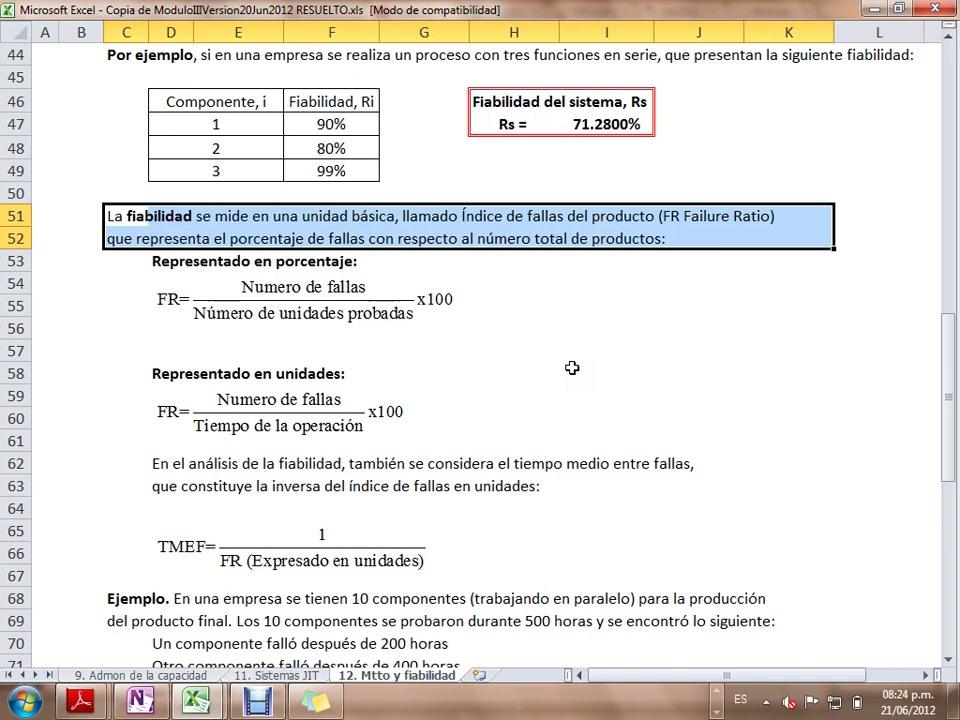
Step: Highlight the percentage form of the failure ratio formula in C53:H56
{"action": "key", "text": "Down"}
{"action": "key", "text": "Down"}
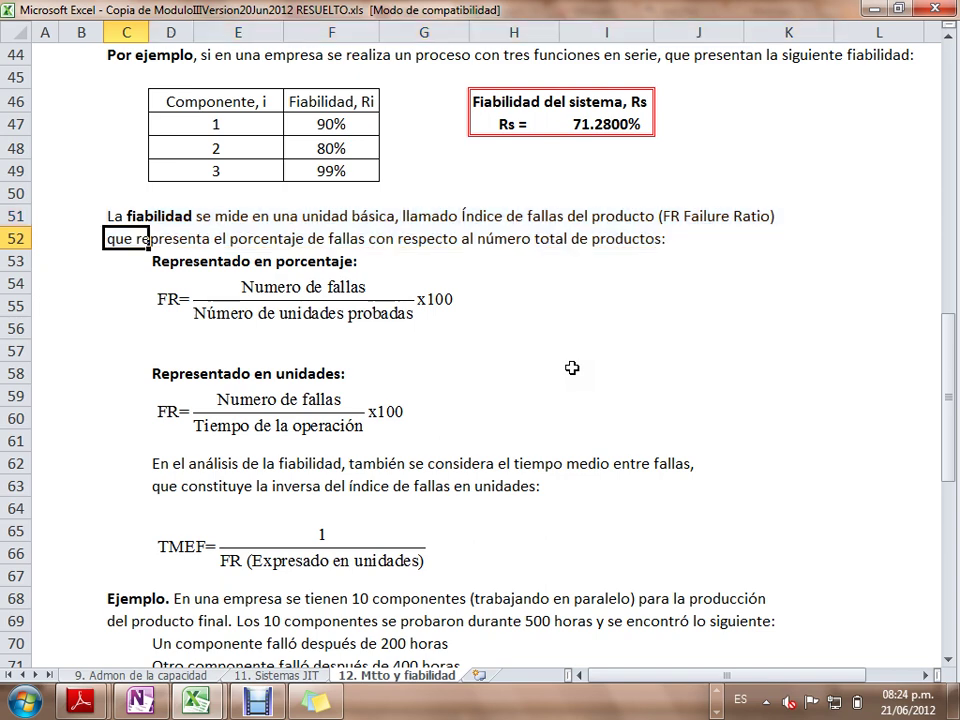
{"action": "key", "text": "shift+Right"}
{"action": "key", "text": "shift+Right"}
{"action": "key", "text": "shift+Right"}
{"action": "key", "text": "shift+Right"}
{"action": "key", "text": "shift+Right"}
{"action": "key", "text": "shift+Down"}
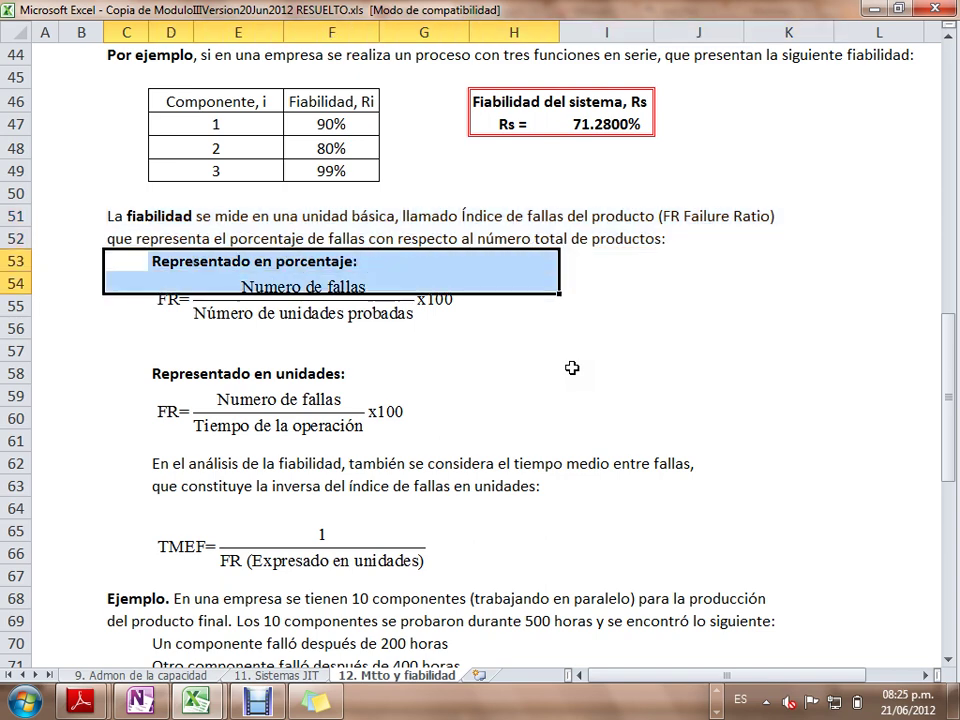
{"action": "key", "text": "shift+Down"}
{"action": "key", "text": "shift+Down"}
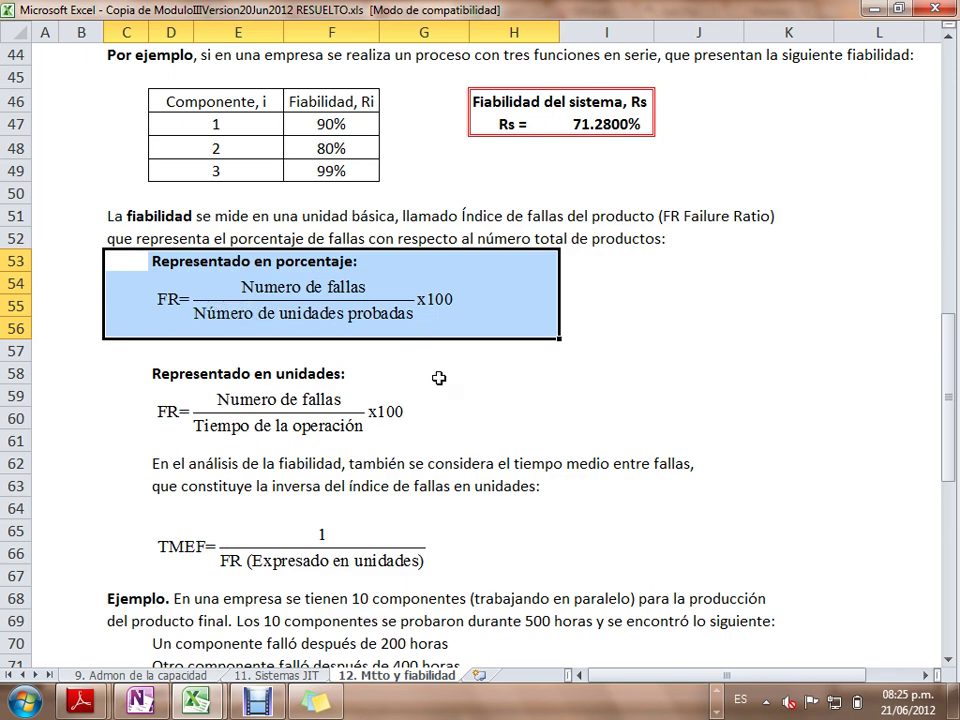
Step: Highlight the failure ratio formula expressed in units, covering C58:G61
{"action": "key", "text": "Down"}
{"action": "key", "text": "Down"}
{"action": "key", "text": "Down"}
{"action": "key", "text": "Down"}
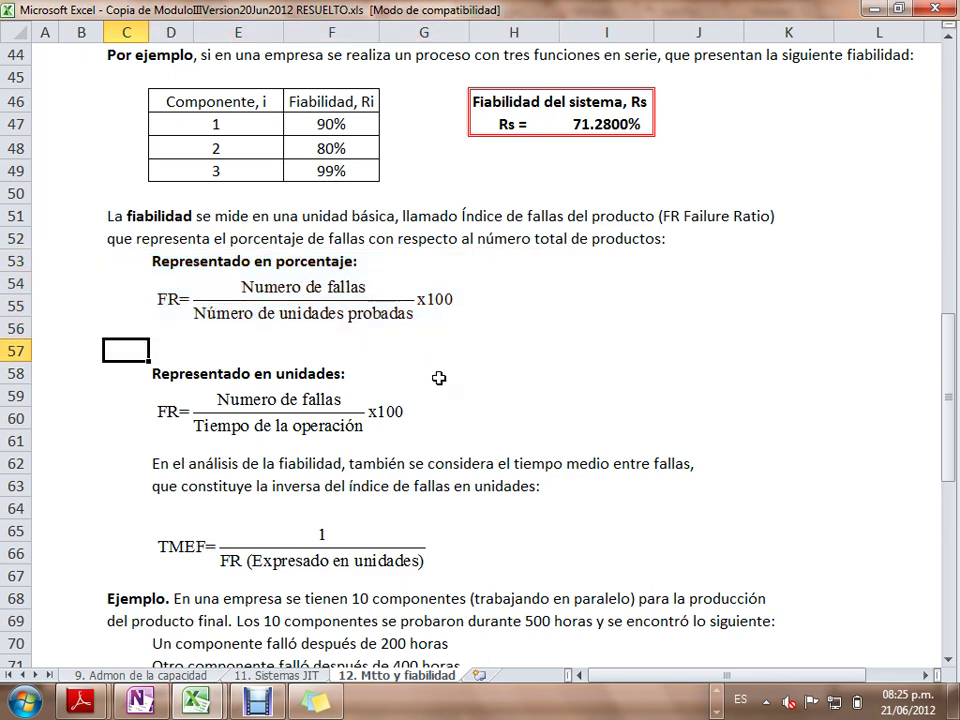
{"action": "key", "text": "Down"}
{"action": "key", "text": "shift+Right"}
{"action": "key", "text": "shift+Right"}
{"action": "key", "text": "shift+Right"}
{"action": "key", "text": "shift+Right"}
{"action": "key", "text": "shift+Right"}
{"action": "key", "text": "shift+Right"}
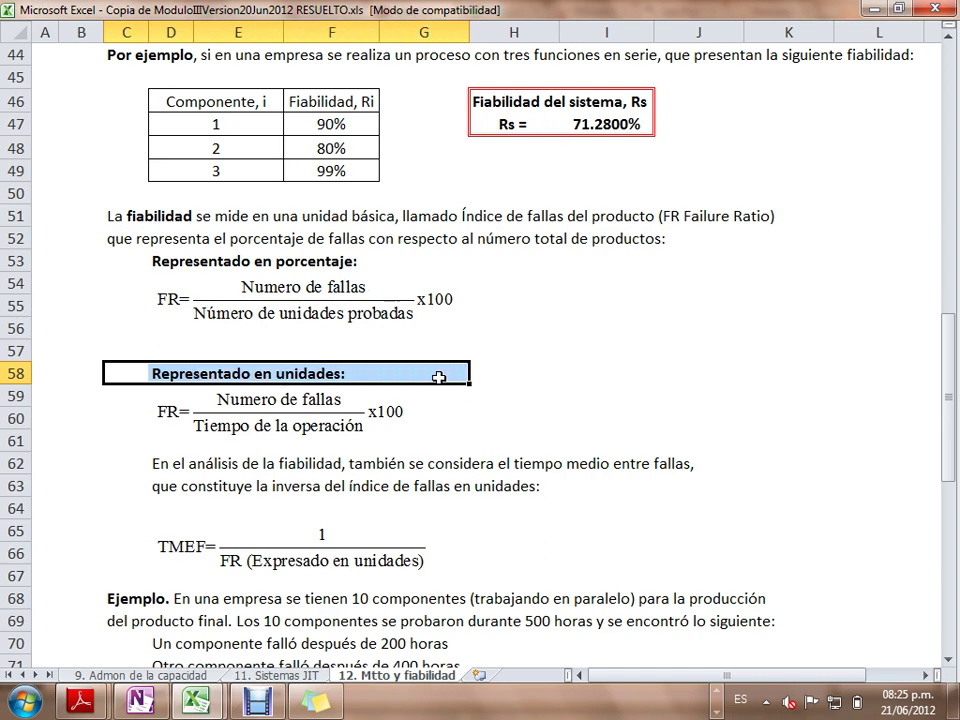
{"action": "key", "text": "shift+Down"}
{"action": "key", "text": "shift+Down"}
{"action": "key", "text": "shift+Down"}
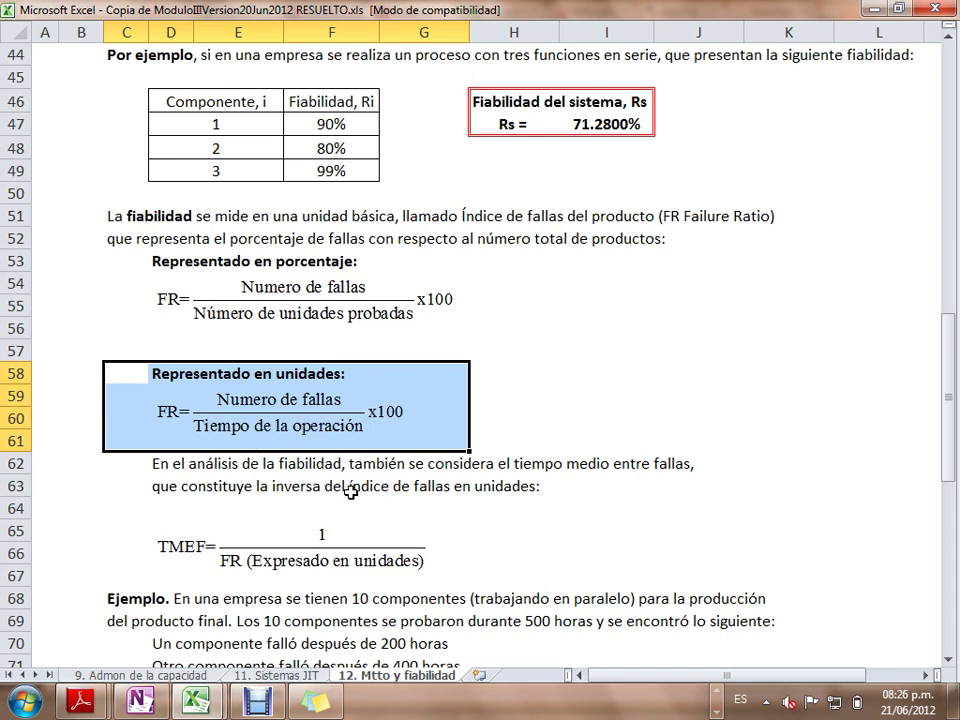
Step: Highlight the TMEF formula in C64:H67 together with the units-based failure ratio formula in C58:H61
{"action": "key", "text": "Down"}
{"action": "key", "text": "Down"}
{"action": "key", "text": "Down"}
{"action": "key", "text": "Down"}
{"action": "key", "text": "Down"}
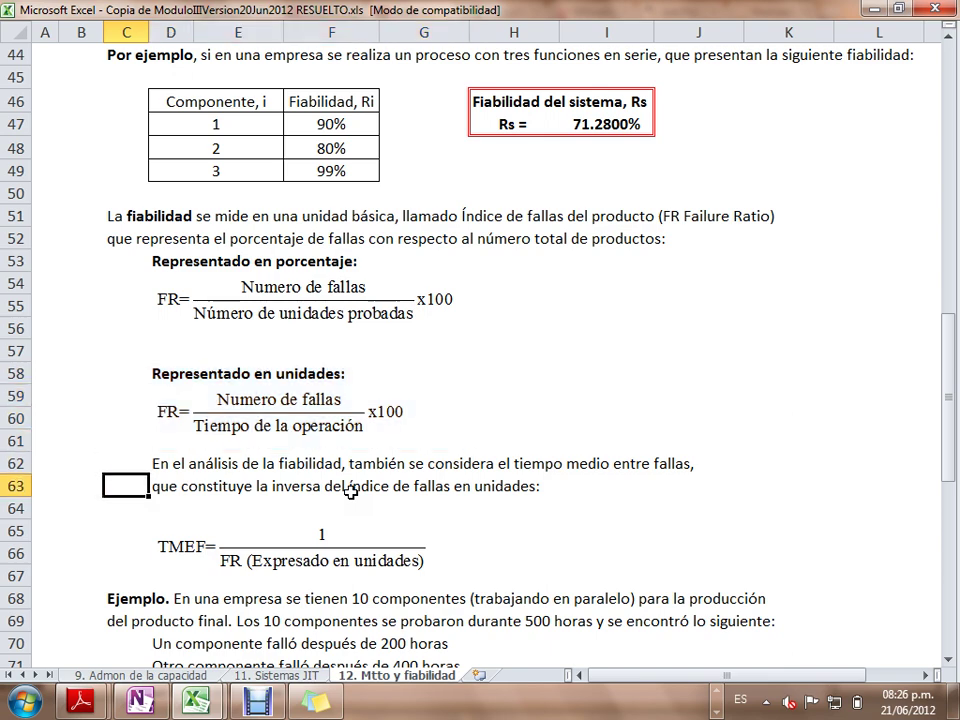
{"action": "key", "text": "Down"}
{"action": "key", "text": "Down"}
{"action": "key", "text": "Down"}
{"action": "key", "text": "Up"}
{"action": "key", "text": "Up"}
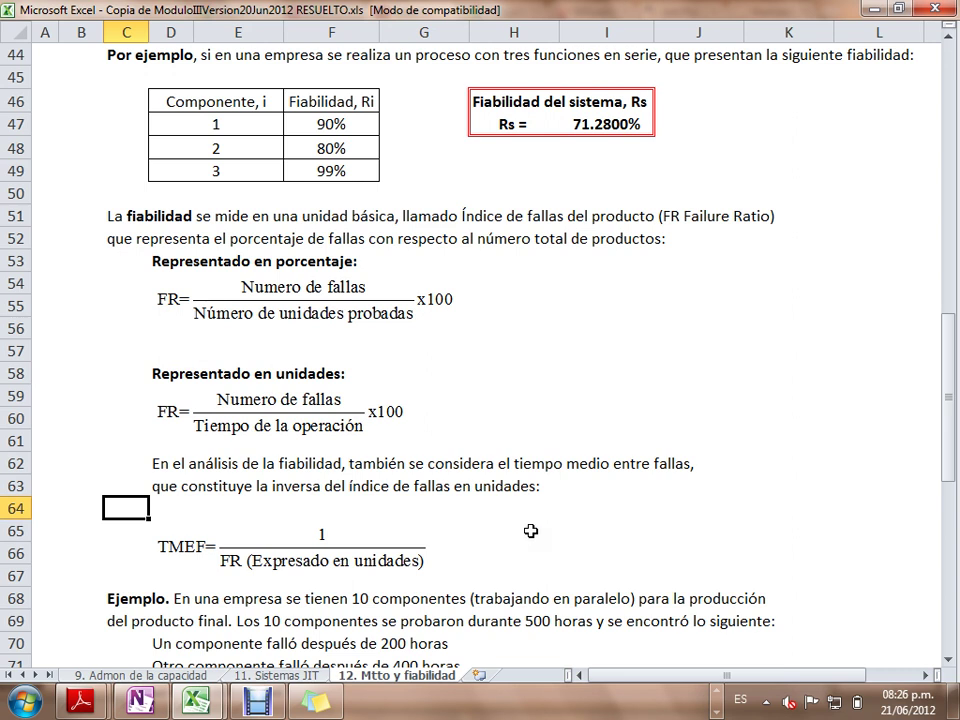
{"action": "key", "text": "shift+Right"}
{"action": "key", "text": "shift+Right"}
{"action": "key", "text": "shift+Right"}
{"action": "key", "text": "shift+Right"}
{"action": "key", "text": "shift+Right"}
{"action": "key", "text": "shift+Down"}
{"action": "key", "text": "shift+Down"}
{"action": "key", "text": "shift+Down"}
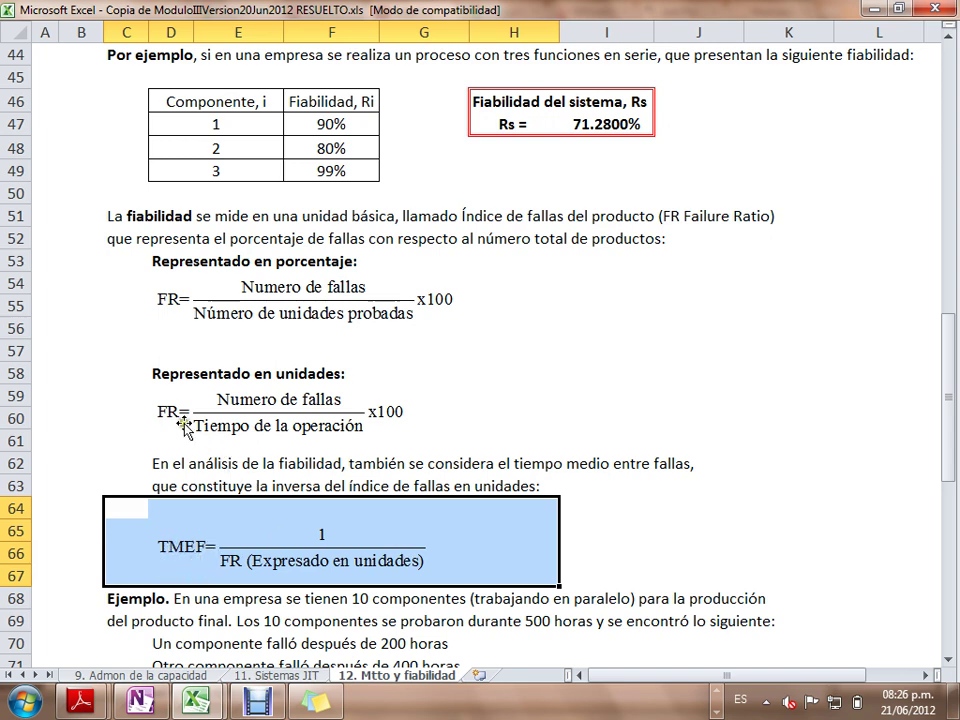
{"action": "left_click", "coordinate": [116, 373]}
{"action": "left_click_drag", "start_coordinate": [116, 373], "coordinate": [514, 439]}
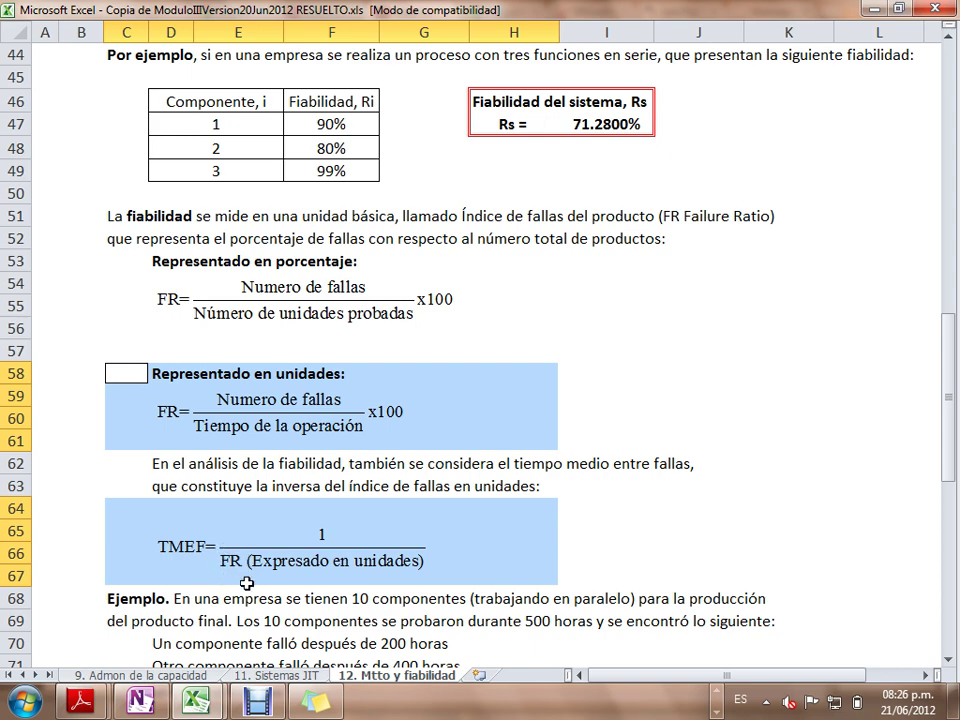
Step: Examine the example with 10 parallel components and its failure ratio and TMEF tables through row 94, returning to row 70
{"action": "left_click", "coordinate": [381, 599]}
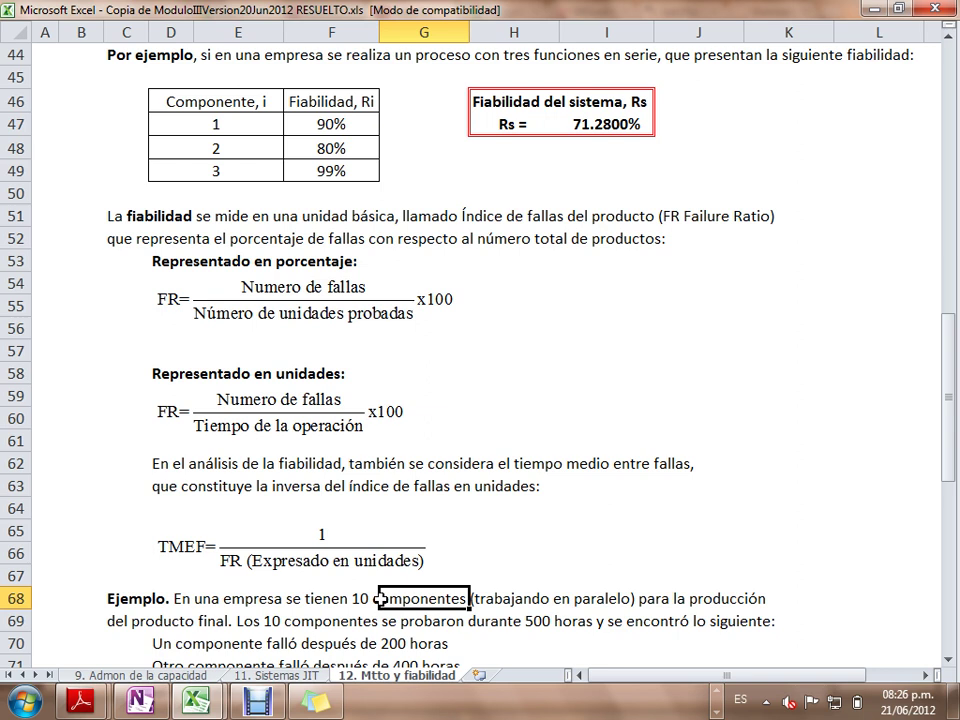
{"action": "key", "text": "Down"}
{"action": "key", "text": "Down"}
{"action": "key", "text": "Down"}
{"action": "key", "text": "Down"}
{"action": "key", "text": "Down"}
{"action": "key", "text": "Down"}
{"action": "key", "text": "Down"}
{"action": "key", "text": "Down"}
{"action": "key", "text": "Down"}
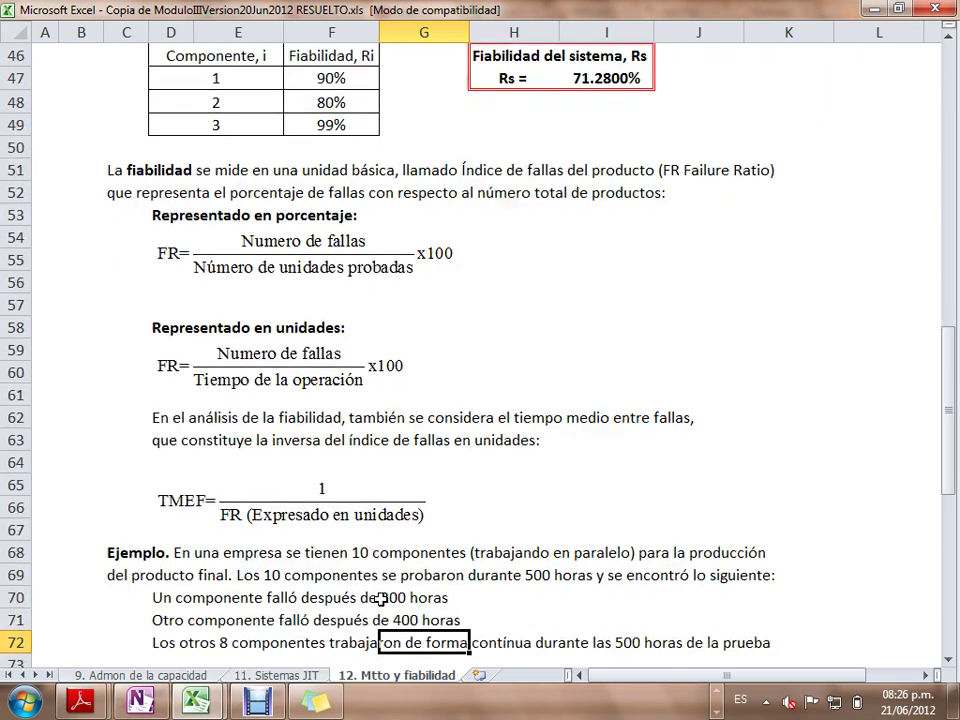
{"action": "key", "text": "Down"}
{"action": "key", "text": "Down"}
{"action": "key", "text": "Down"}
{"action": "key", "text": "Down"}
{"action": "key", "text": "Down"}
{"action": "key", "text": "Down"}
{"action": "key", "text": "Down"}
{"action": "key", "text": "Down"}
{"action": "key", "text": "Down"}
{"action": "key", "text": "Down"}
{"action": "key", "text": "Down"}
{"action": "key", "text": "Down"}
{"action": "key", "text": "Down"}
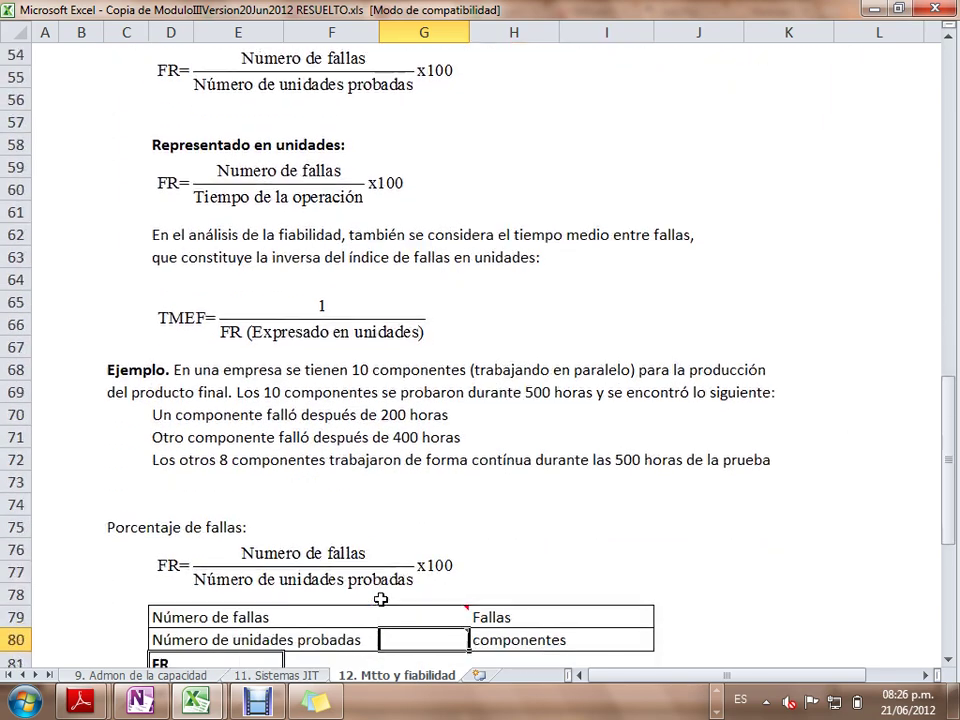
{"action": "key", "text": "Down"}
{"action": "key", "text": "Down"}
{"action": "key", "text": "Down"}
{"action": "key", "text": "Down"}
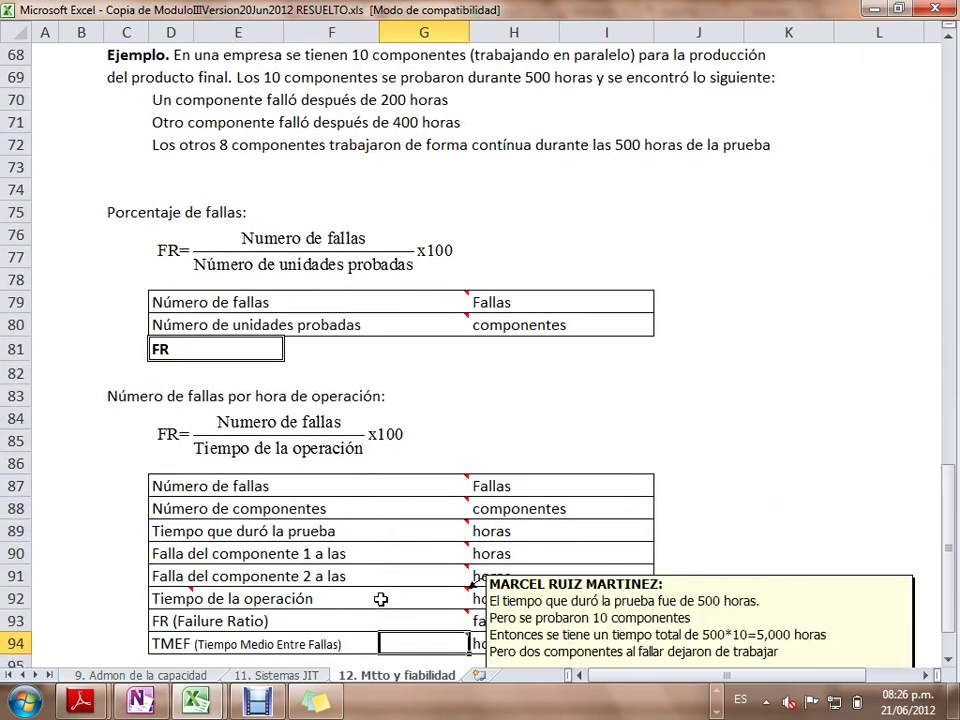
{"action": "key", "text": "Up"}
{"action": "key", "text": "Up"}
{"action": "key", "text": "Up"}
{"action": "key", "text": "Up"}
{"action": "key", "text": "Up"}
{"action": "key", "text": "Up"}
{"action": "key", "text": "Up"}
{"action": "key", "text": "Up"}
{"action": "key", "text": "Up"}
{"action": "key", "text": "Up"}
{"action": "key", "text": "Up"}
{"action": "key", "text": "Up"}
{"action": "key", "text": "Up"}
{"action": "key", "text": "Up"}
{"action": "key", "text": "Up"}
{"action": "key", "text": "Up"}
{"action": "key", "text": "Up"}
{"action": "key", "text": "Up"}
{"action": "key", "text": "Up"}
{"action": "key", "text": "Up"}
{"action": "key", "text": "Up"}
{"action": "key", "text": "Up"}
{"action": "key", "text": "Up"}
{"action": "key", "text": "Up"}
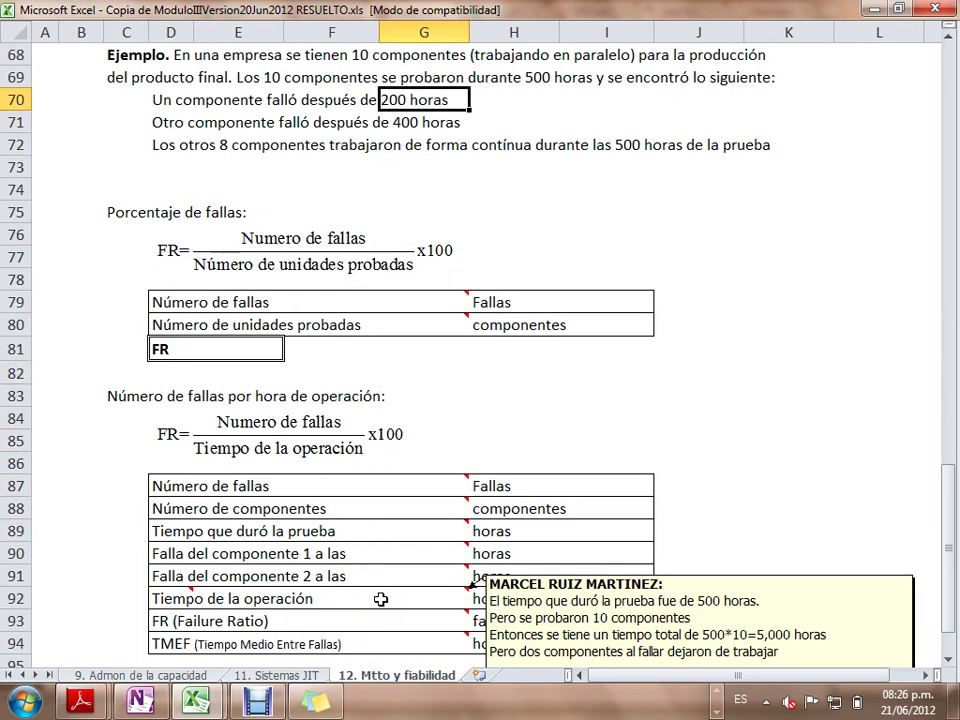
Step: Highlight the first component's failure statement in D70:H70 and move on to the second component's line
{"action": "key", "text": "Right"}
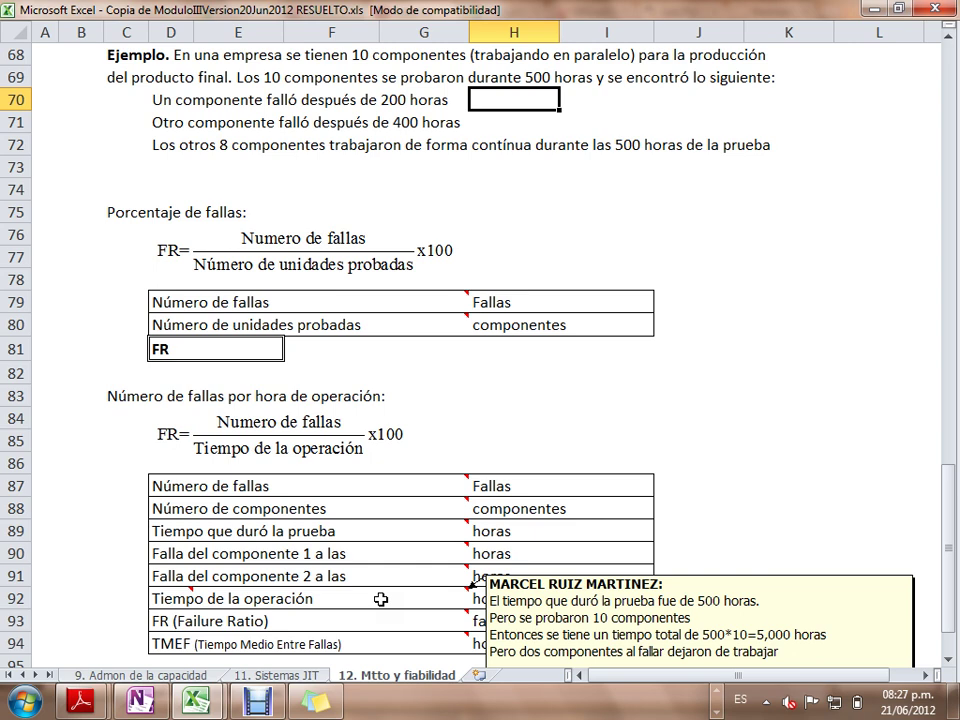
{"action": "key", "text": "Left"}
{"action": "key", "text": "Left"}
{"action": "key", "text": "Left"}
{"action": "key", "text": "Left"}
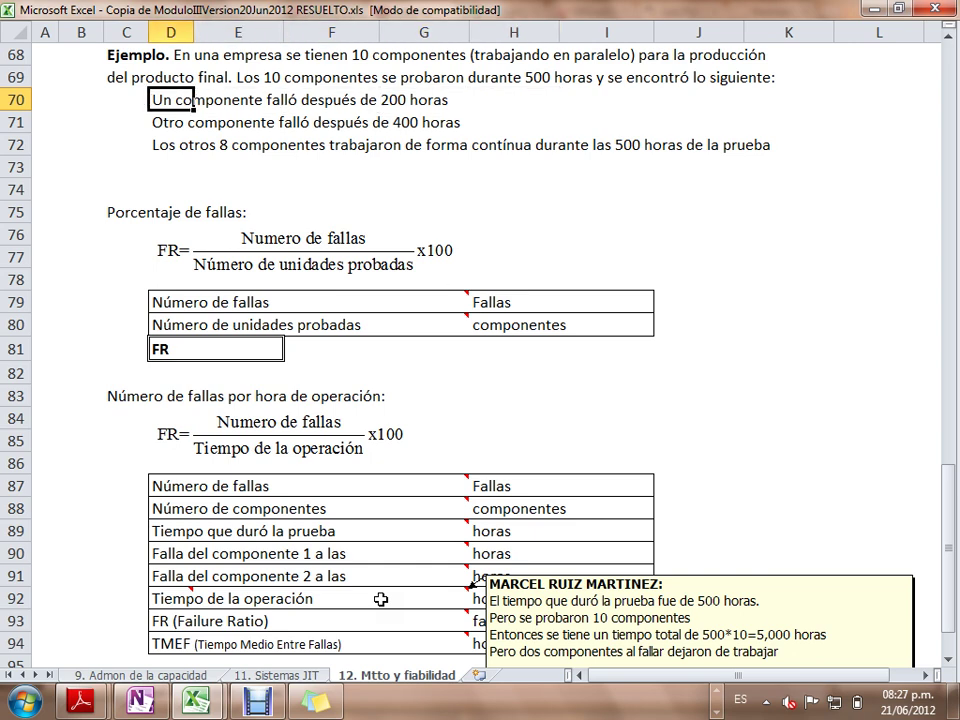
{"action": "key", "text": "shift+Right"}
{"action": "key", "text": "shift+Right"}
{"action": "key", "text": "shift+Right"}
{"action": "key", "text": "shift+Right"}
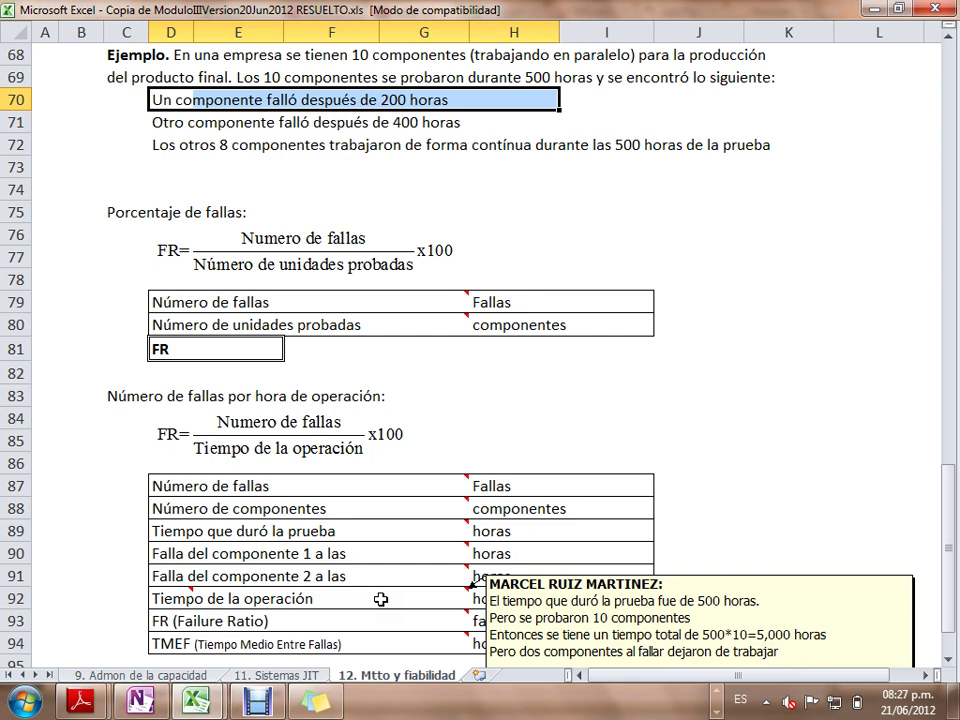
{"action": "key", "text": "Down"}
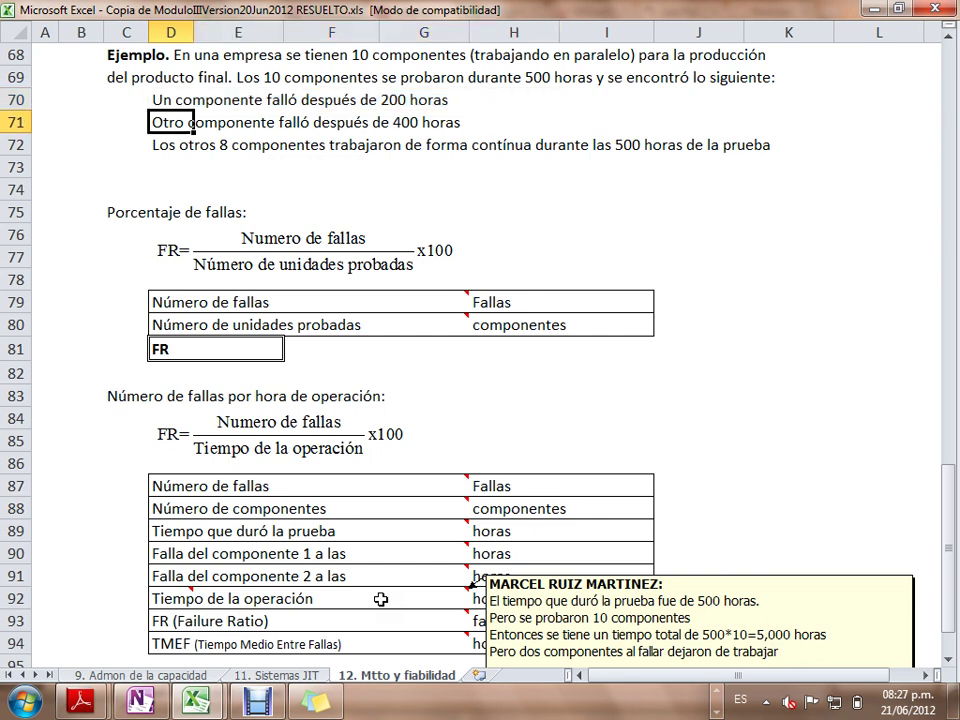
Step: Highlight the second component's failure statement in D71:H71 and move on to the line about the remaining components
{"action": "key", "text": "shift+Right"}
{"action": "key", "text": "shift+Right"}
{"action": "key", "text": "shift+Right"}
{"action": "key", "text": "shift+Right"}
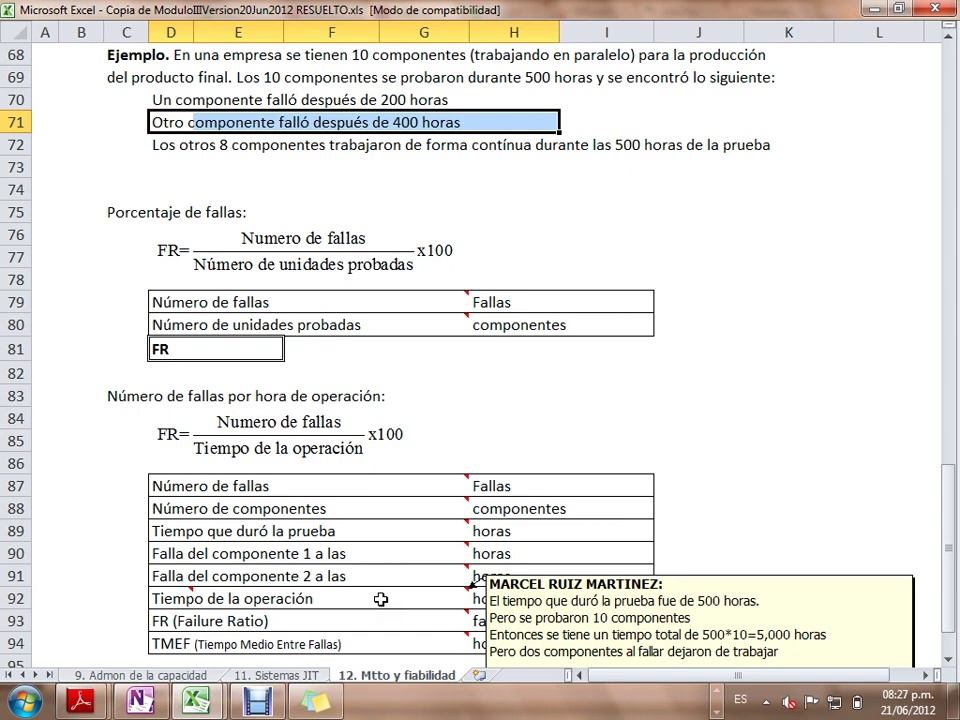
{"action": "key", "text": "Down"}
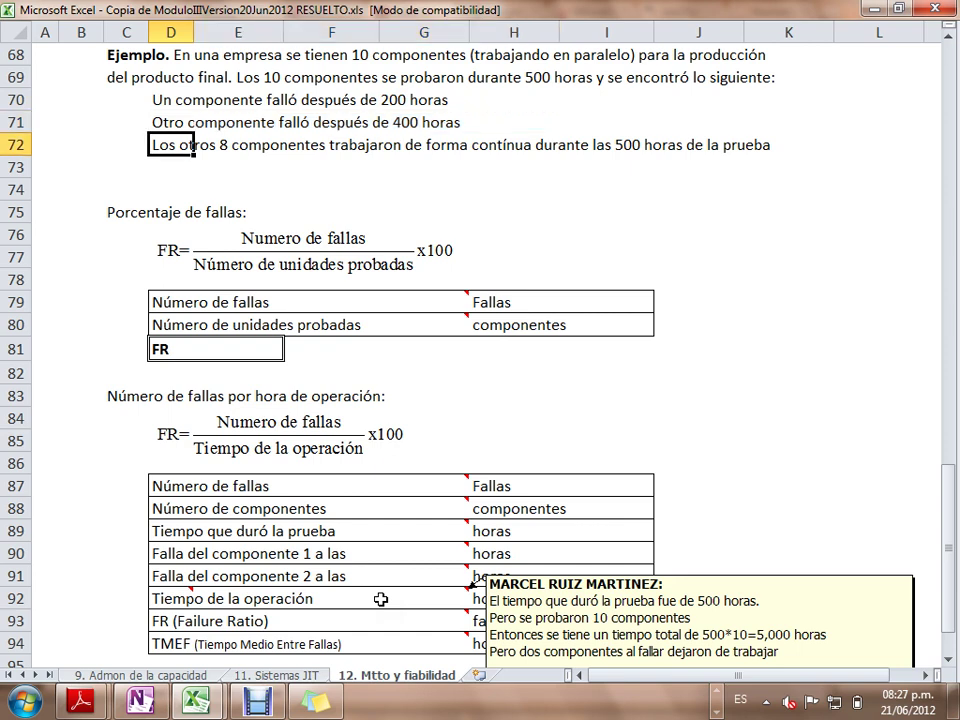
Step: Highlight the statement about the other 8 components in D72:J72 and the failure percentage formula in C75:H78
{"action": "key", "text": "shift+Right"}
{"action": "key", "text": "shift+Right"}
{"action": "key", "text": "shift+Right"}
{"action": "key", "text": "shift+Right"}
{"action": "key", "text": "shift+Right"}
{"action": "key", "text": "shift+Right"}
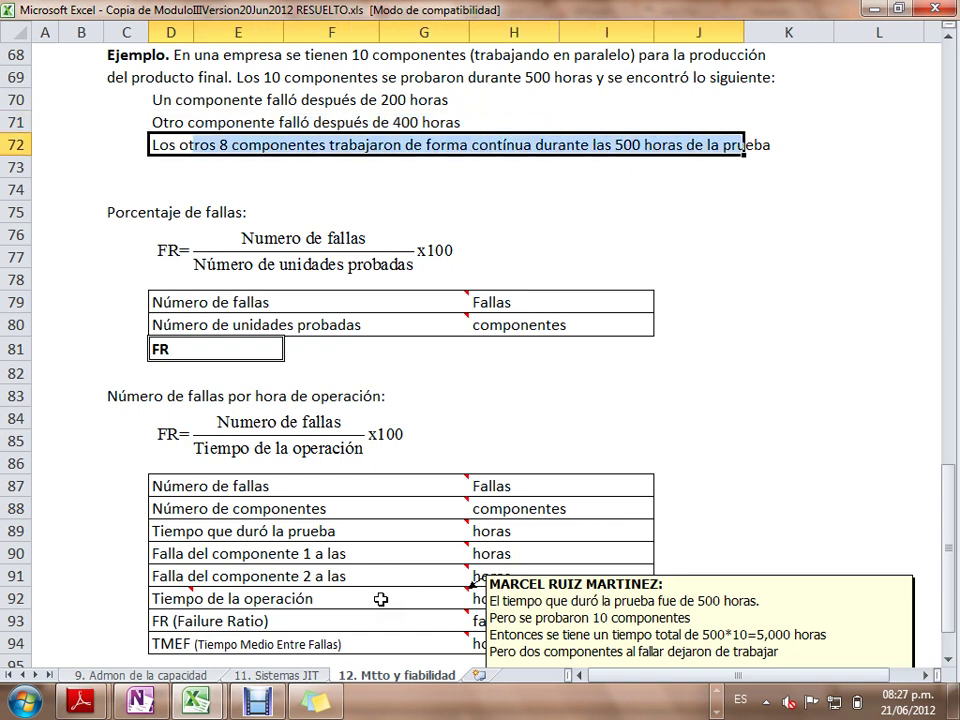
{"action": "key", "text": "shift+Right"}
{"action": "key", "text": "shift+Left"}
{"action": "key", "text": "Down"}
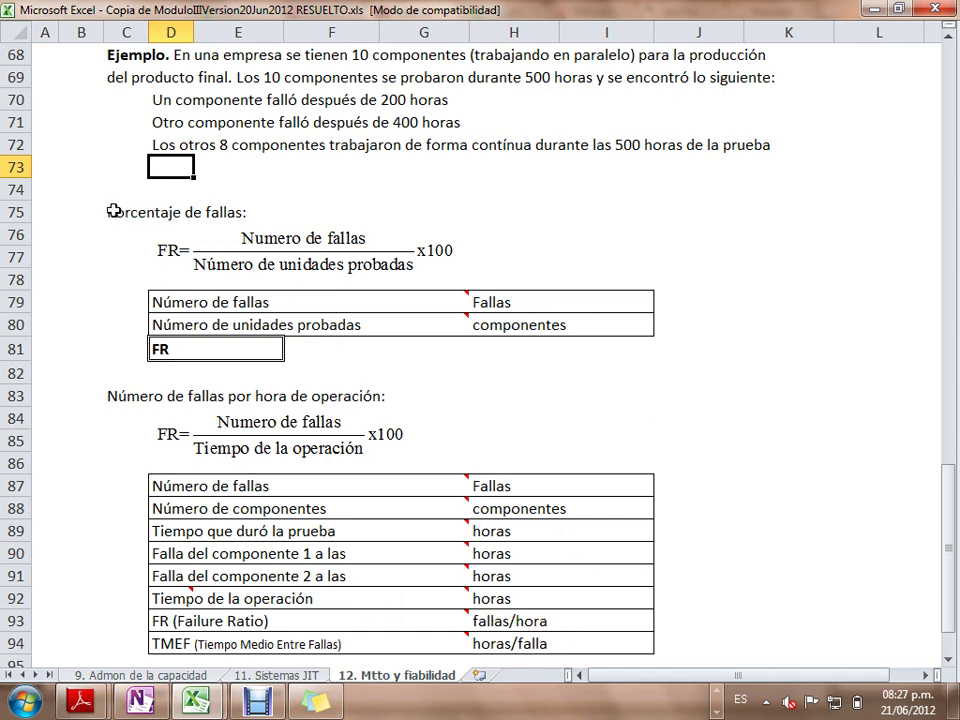
{"action": "left_click_drag", "start_coordinate": [113, 211], "coordinate": [489, 272]}
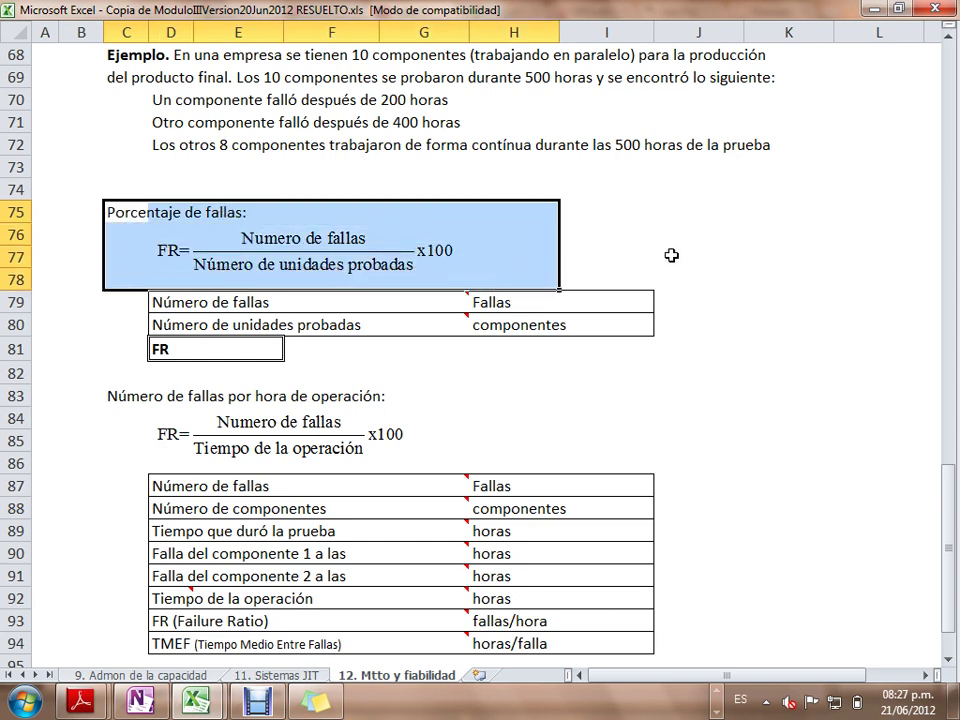
Step: Enter 2 as the number of failures in G79 and 10 as the number of tested units in G80
{"action": "left_click", "coordinate": [445, 302]}
{"action": "mouse_move", "coordinate": [444, 302]}
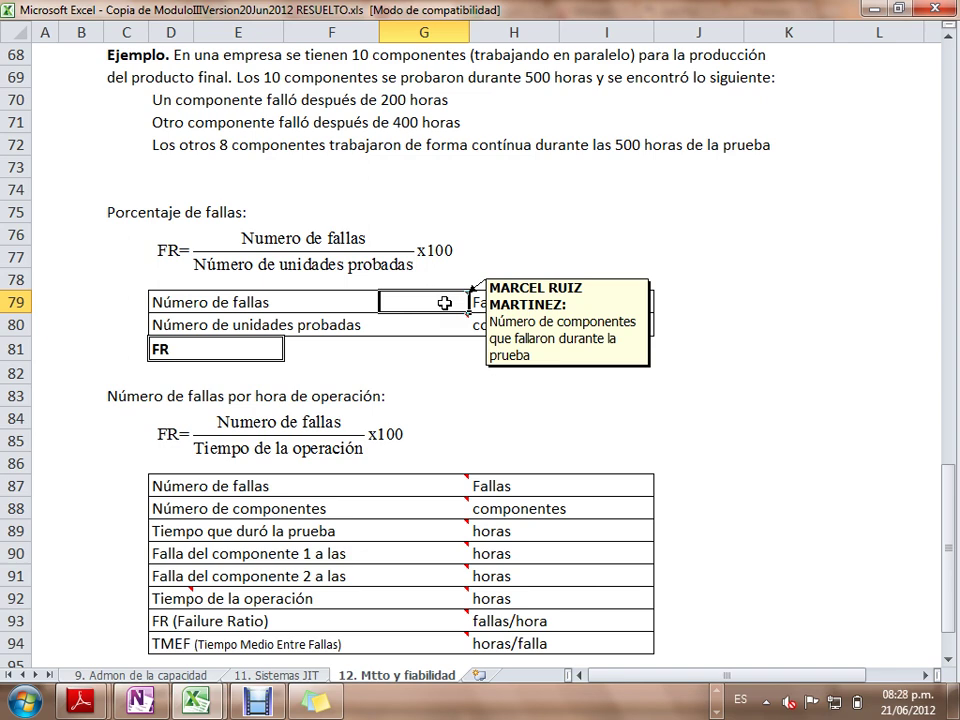
{"action": "type", "text": "2"}
{"action": "key", "text": "Return"}
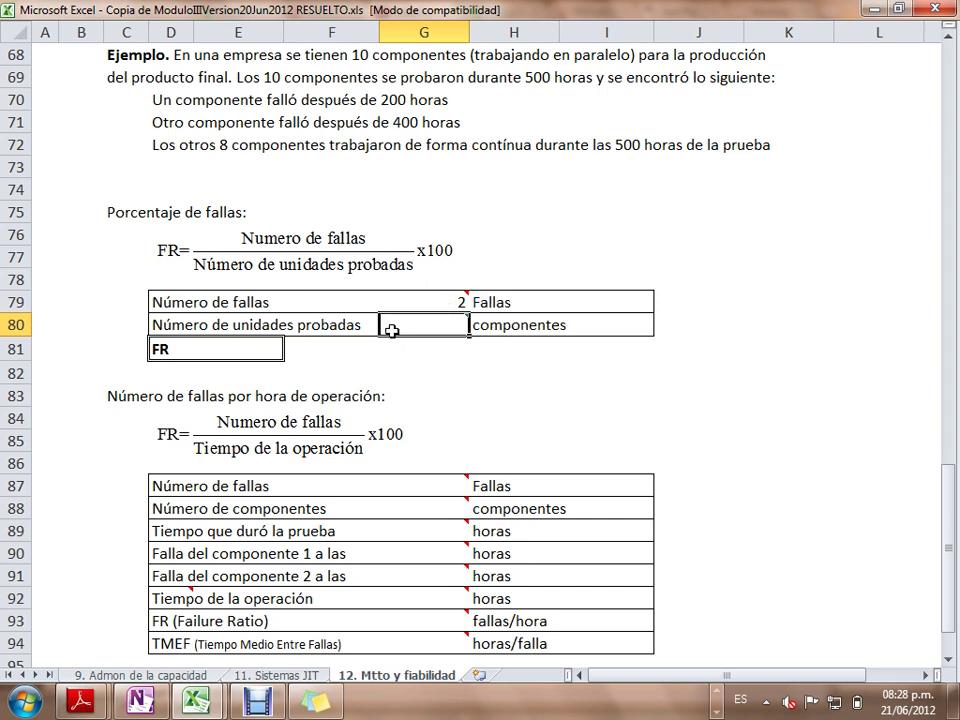
{"action": "mouse_move", "coordinate": [392, 330]}
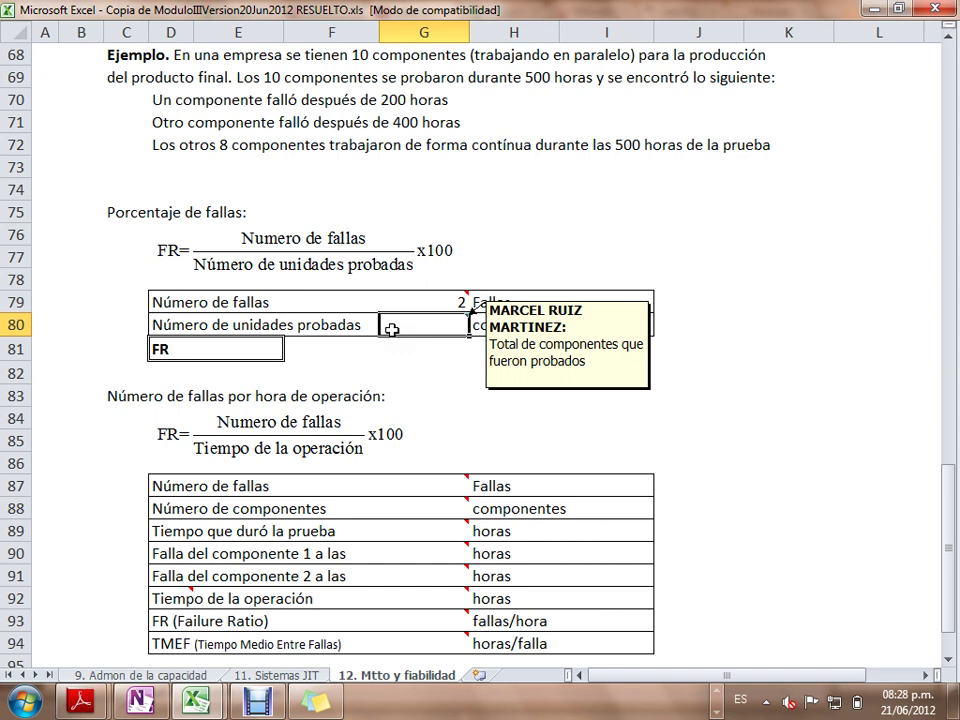
{"action": "type", "text": "10"}
{"action": "key", "text": "Return"}
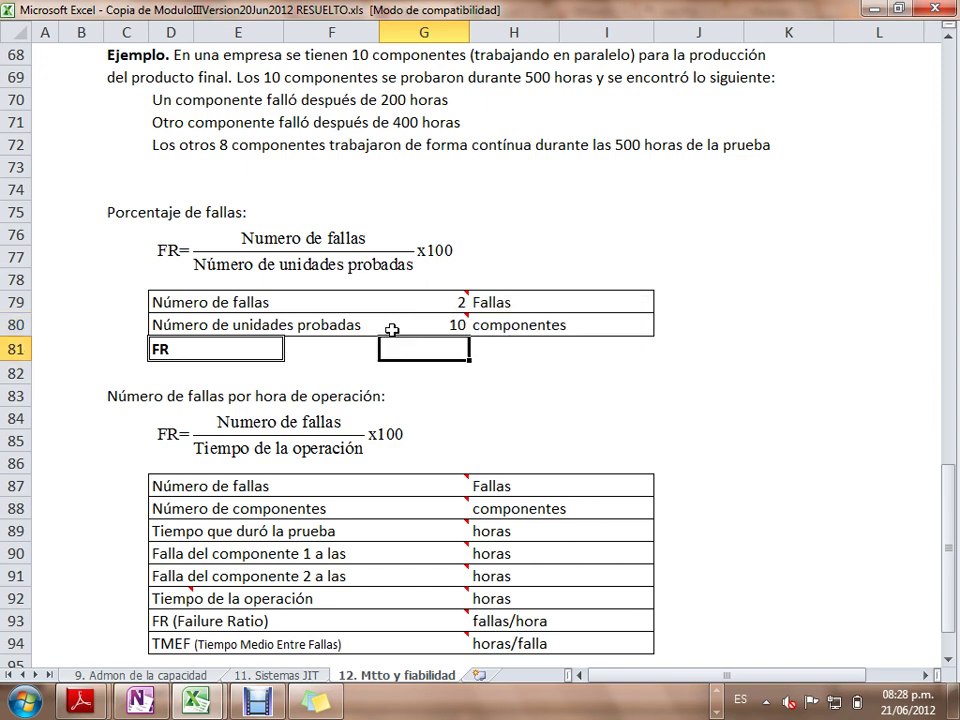
{"action": "left_click", "coordinate": [391, 330]}
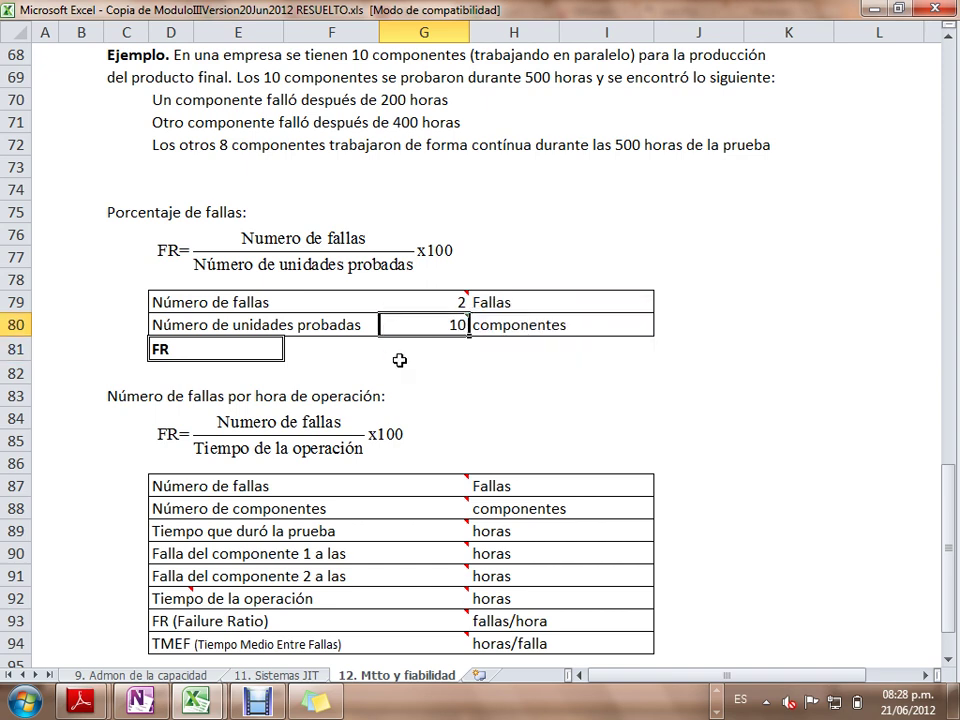
Step: Calculate the failure percentage in E81 with the formula =G79/G80
{"action": "left_click", "coordinate": [272, 351]}
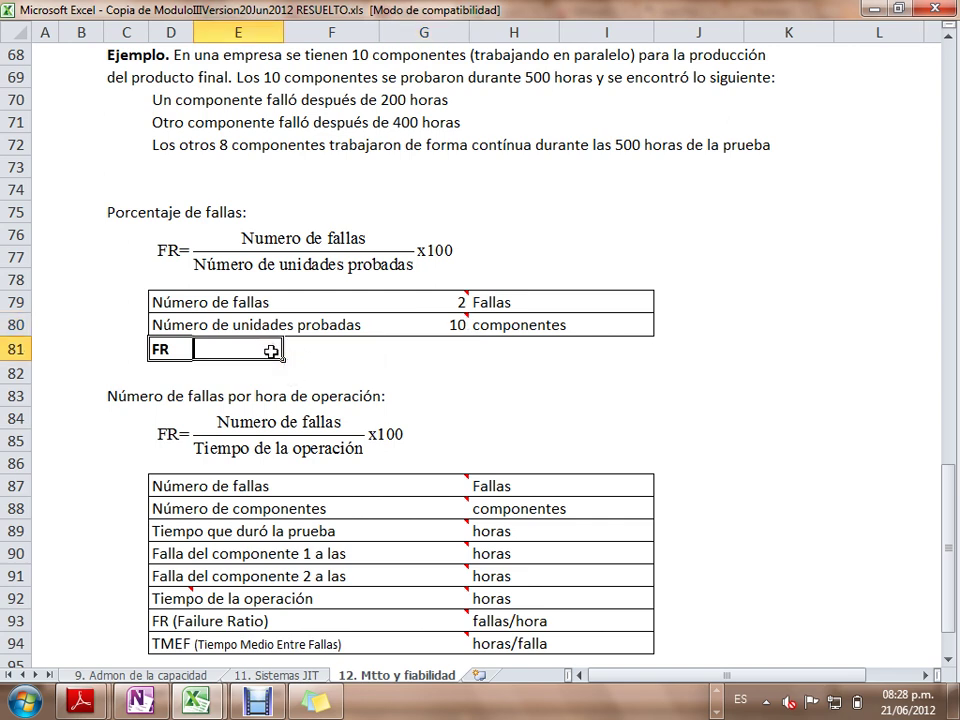
{"action": "type", "text": "="}
{"action": "left_click", "coordinate": [415, 304]}
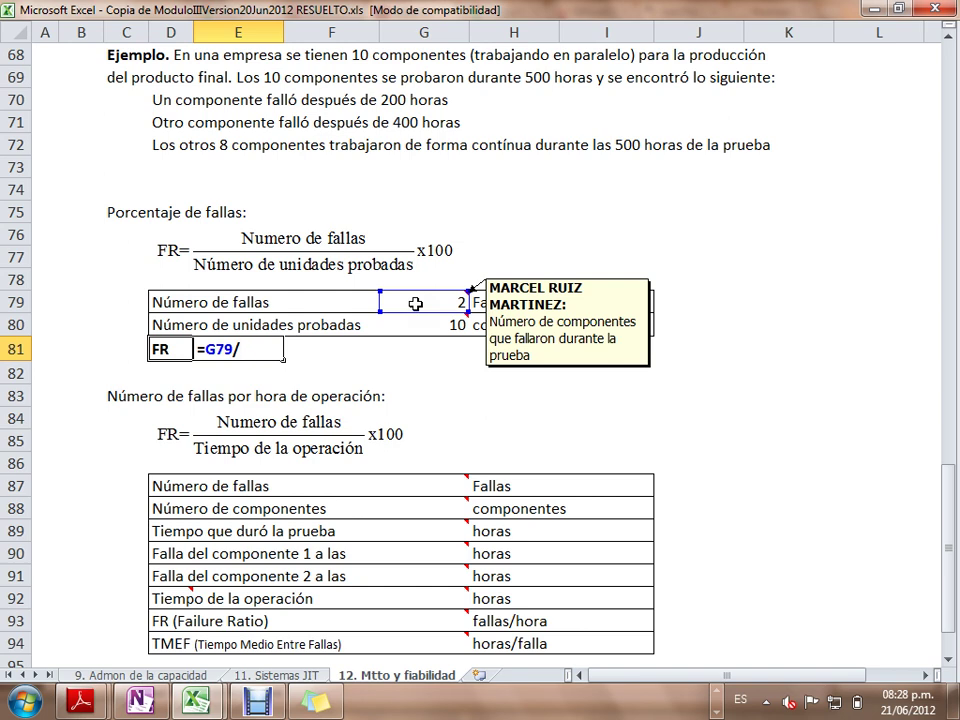
{"action": "left_click", "coordinate": [412, 328]}
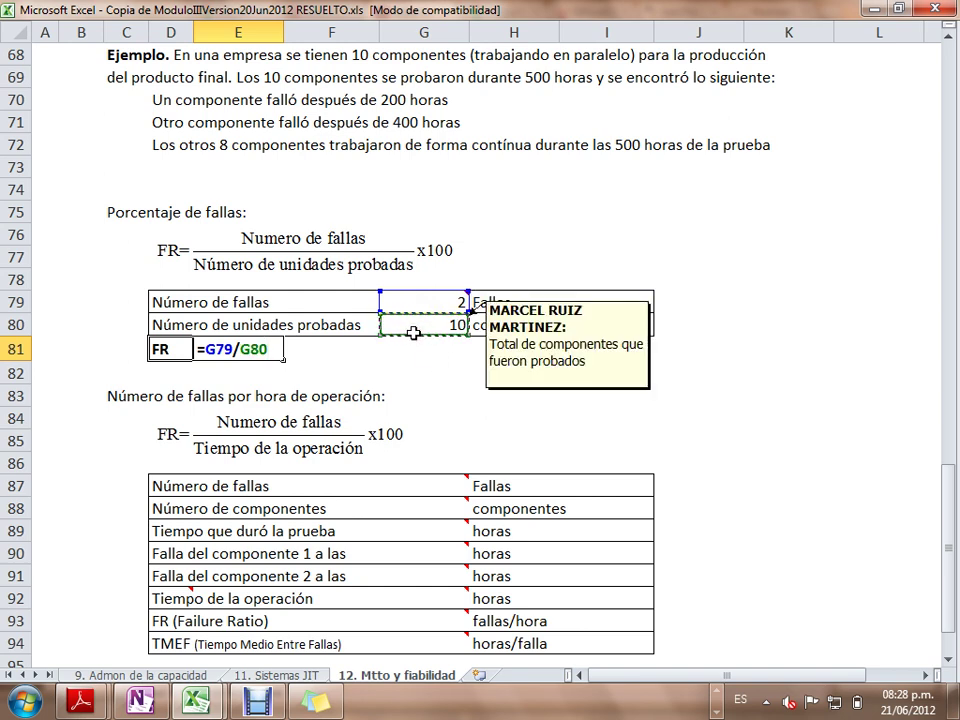
{"action": "key", "text": "Return"}
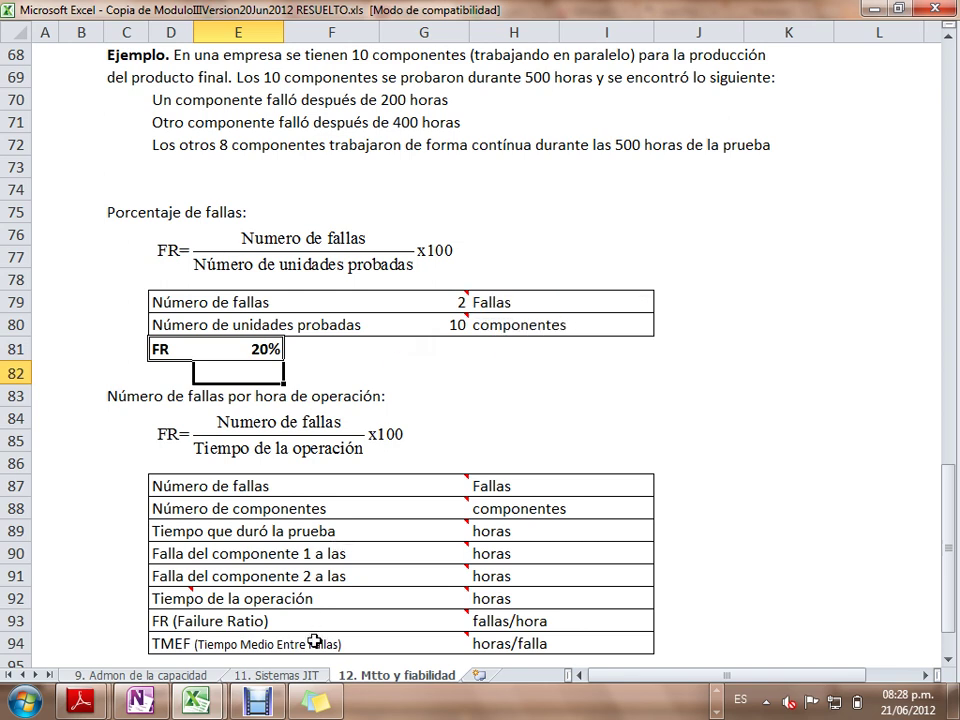
Step: Highlight the number-of-failures row D87:I87 in the failures per operating hour table
{"action": "key", "text": "ctrl+F9"}
{"action": "key", "text": "ctrl+F9"}
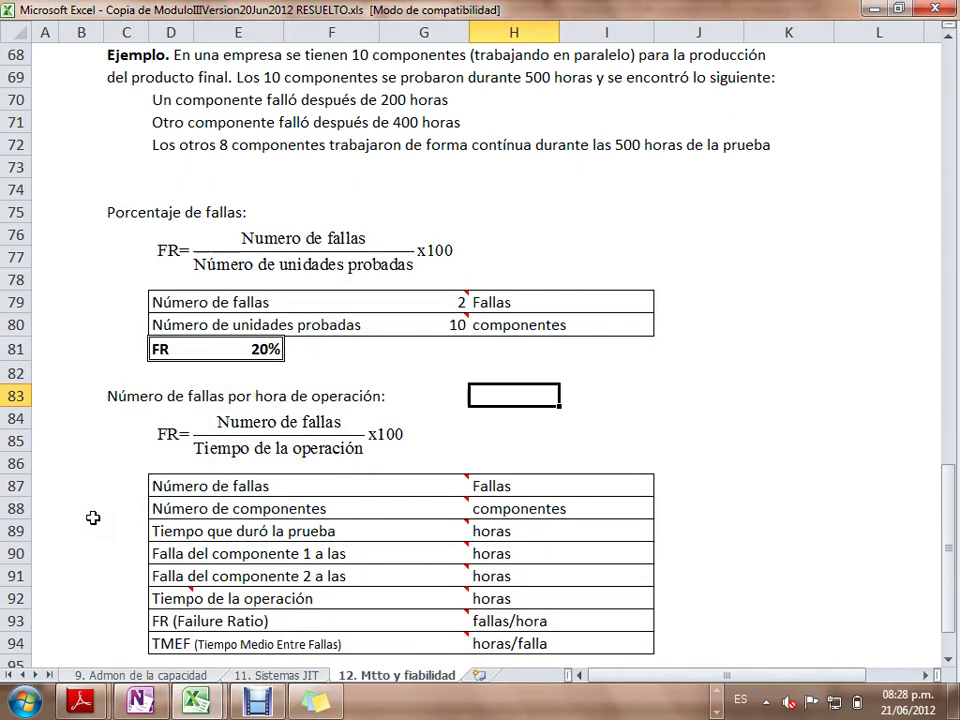
{"action": "key", "text": "Down"}
{"action": "key", "text": "Down"}
{"action": "key", "text": "Down"}
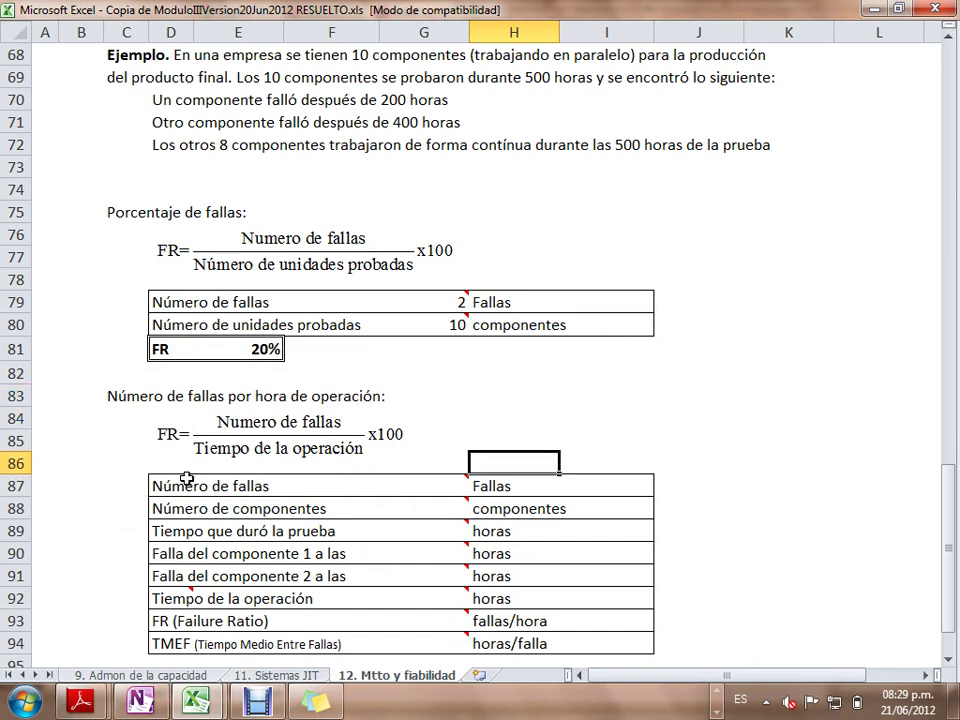
{"action": "left_click", "coordinate": [150, 478]}
{"action": "key", "text": "shift+Right"}
{"action": "key", "text": "shift+Right"}
{"action": "key", "text": "shift+Right"}
{"action": "key", "text": "shift+Right"}
{"action": "key", "text": "shift+Right"}
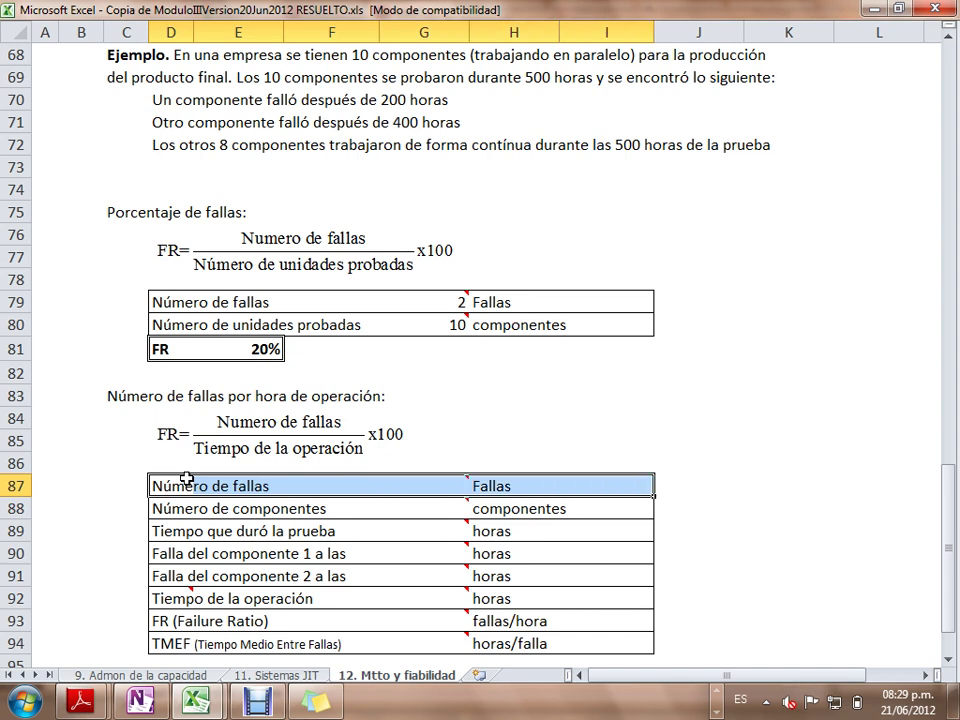
{"action": "key", "text": "Down"}
{"action": "key", "text": "Up"}
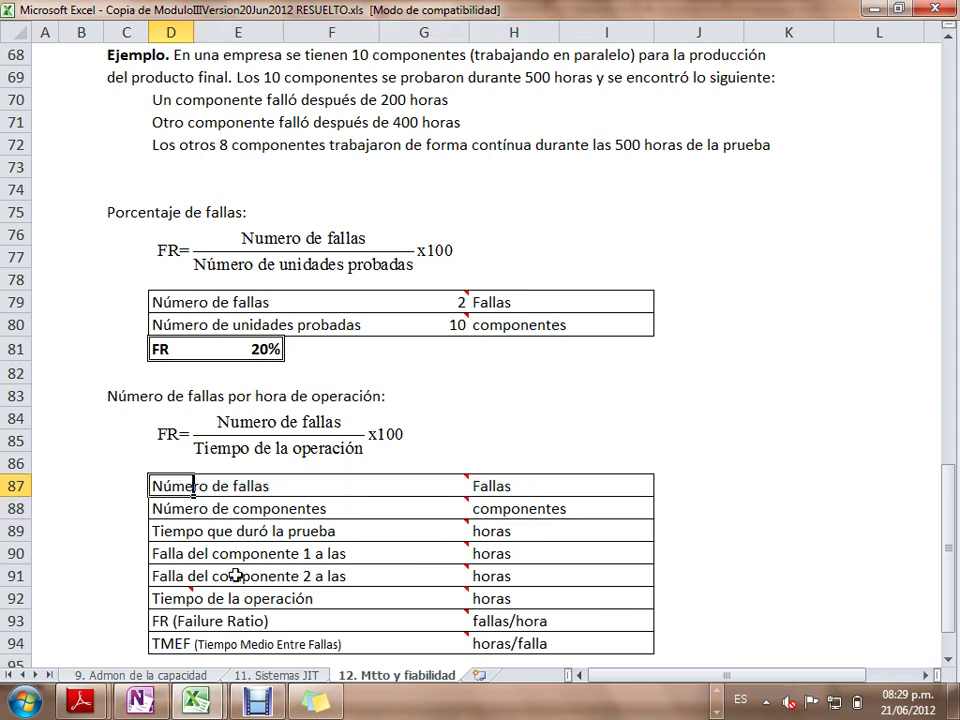
Step: Fill in the per-hour table with 2 failures in G87, 10 components in G88 and a 500-hour test duration in G89
{"action": "left_click", "coordinate": [426, 486]}
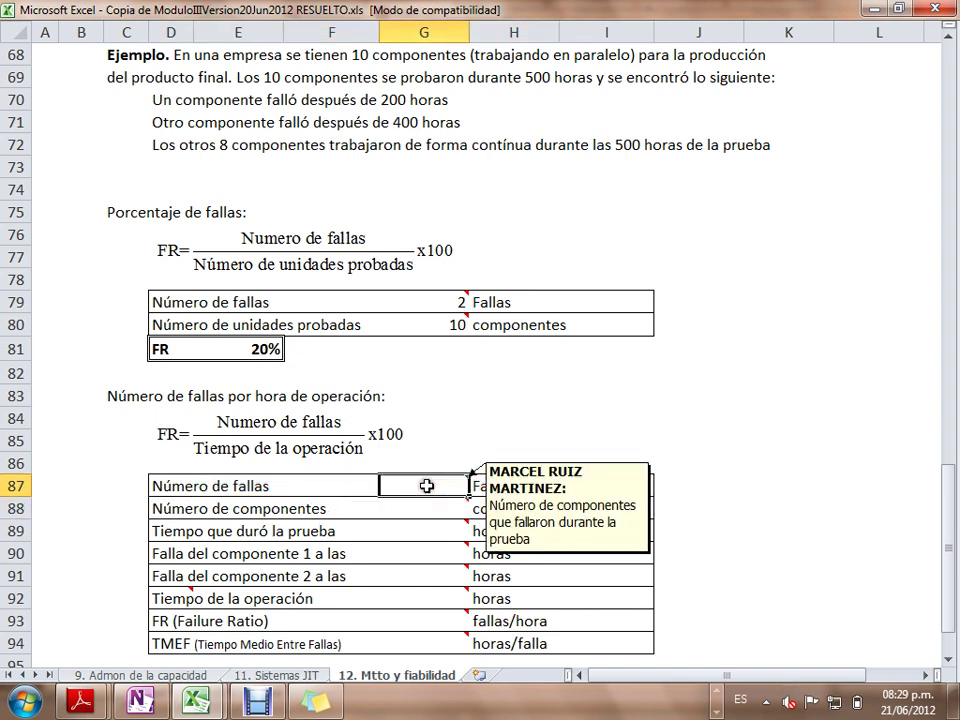
{"action": "type", "text": "2"}
{"action": "key", "text": "Return"}
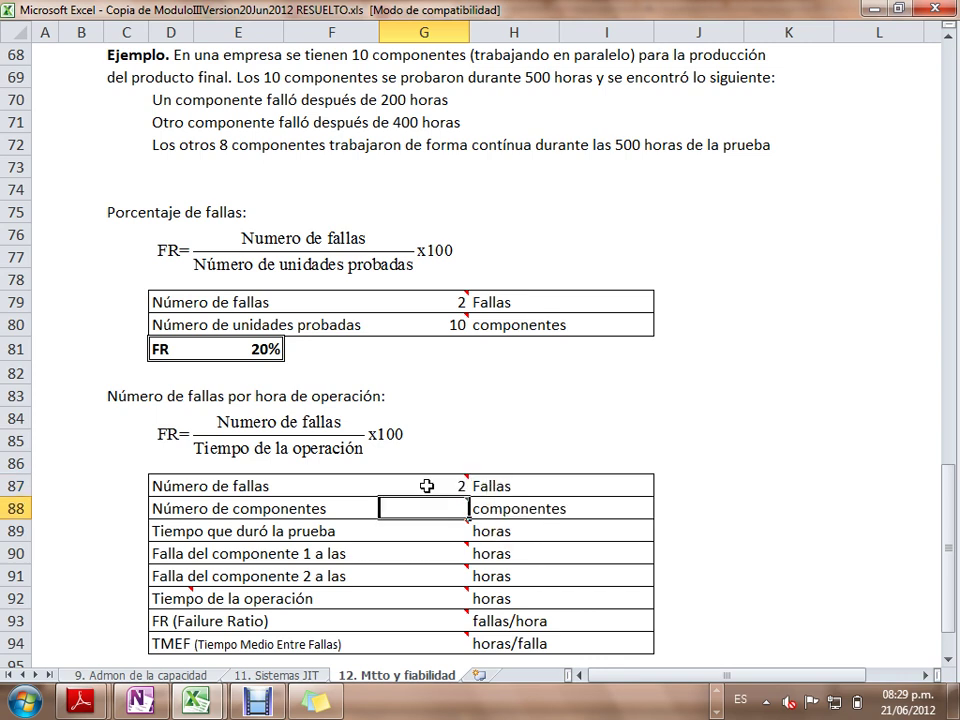
{"action": "mouse_move", "coordinate": [407, 511]}
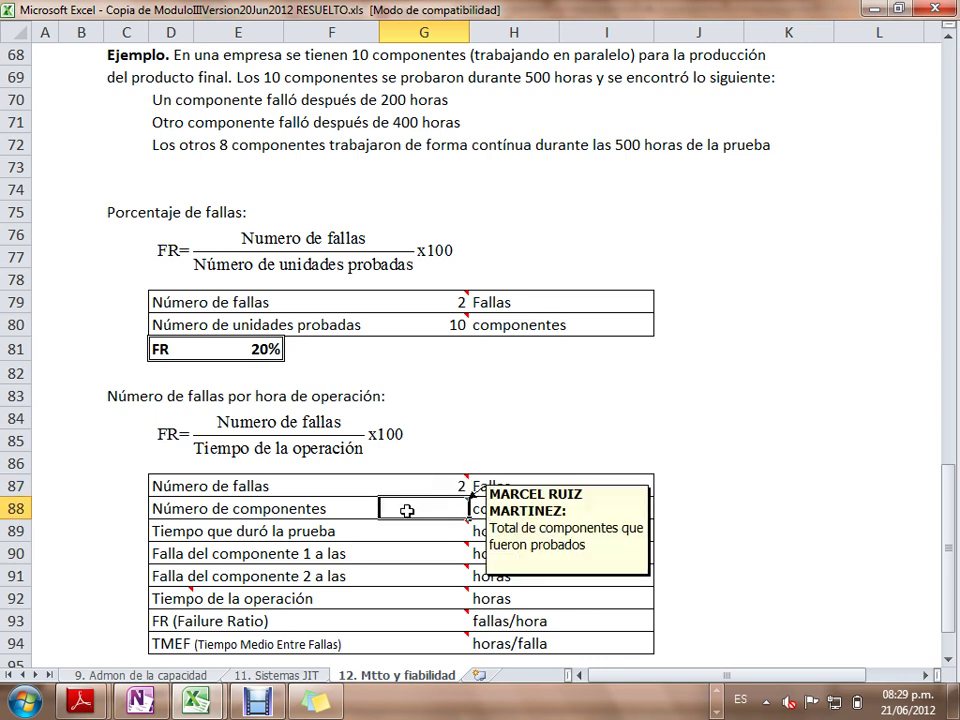
{"action": "type", "text": "10"}
{"action": "key", "text": "Return"}
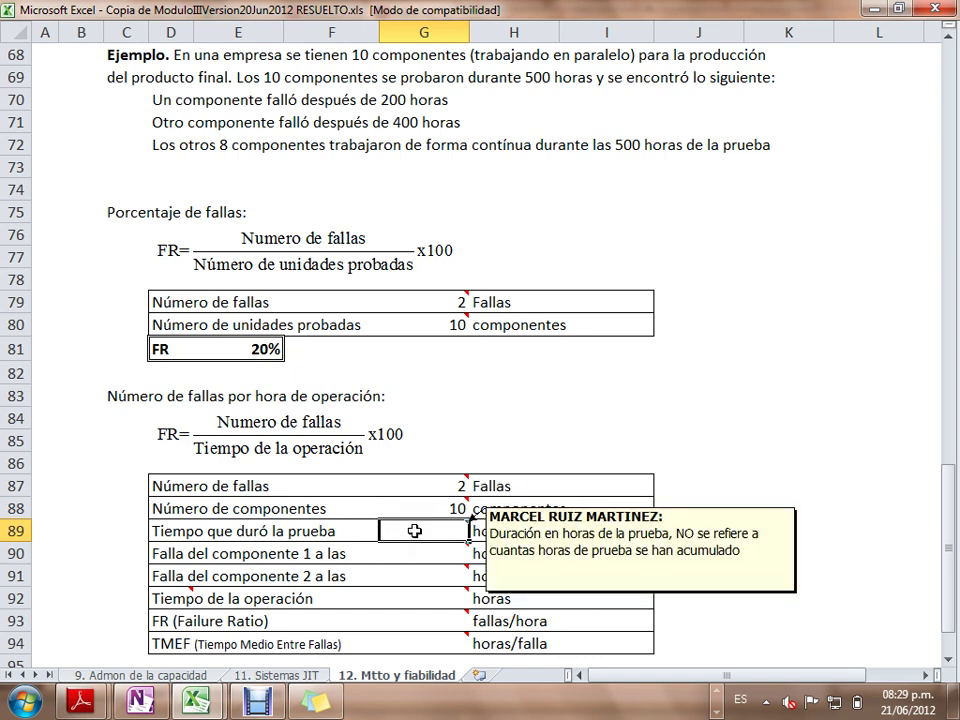
{"action": "type", "text": "500"}
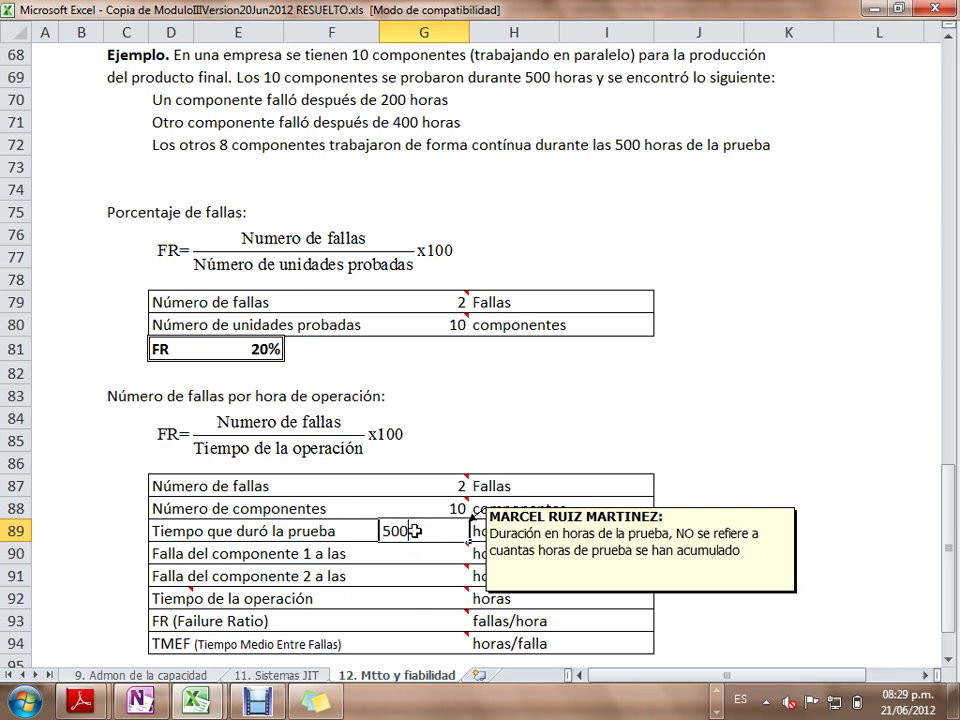
{"action": "key", "text": "Return"}
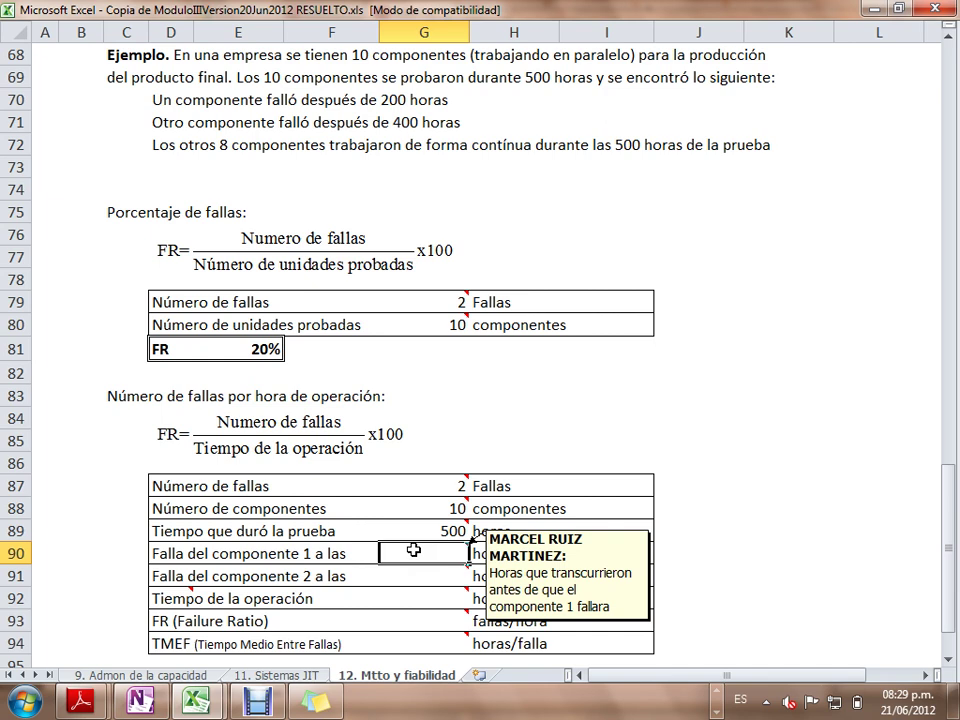
Step: Enter the failure times of component 1 as 200 hours in G90 and component 2 as 400 hours in G91
{"action": "type", "text": "200"}
{"action": "key", "text": "Return"}
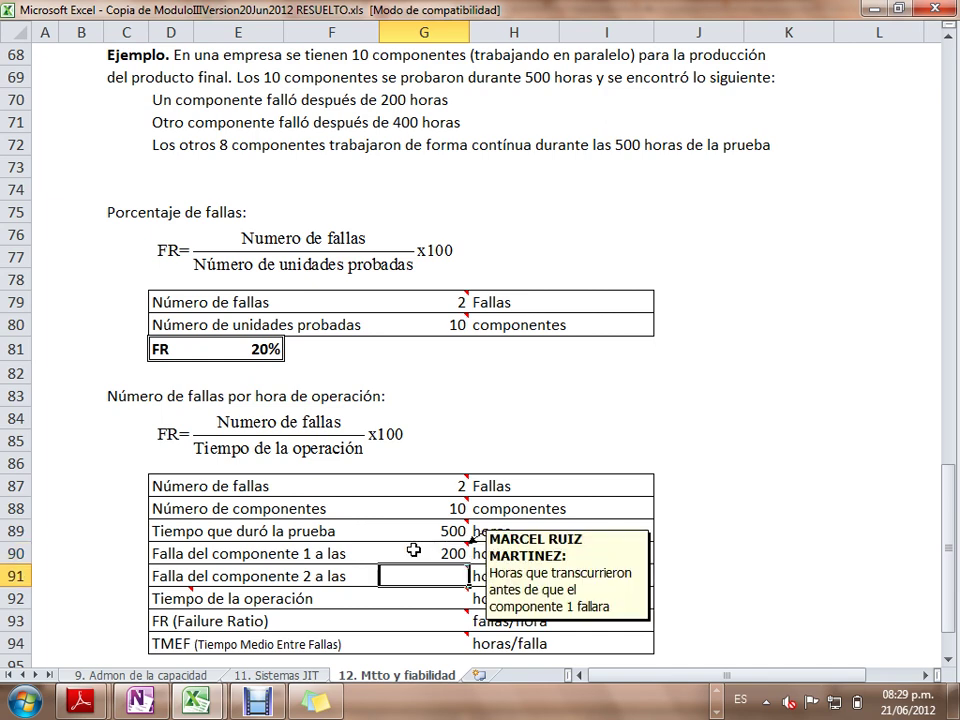
{"action": "mouse_move", "coordinate": [399, 574]}
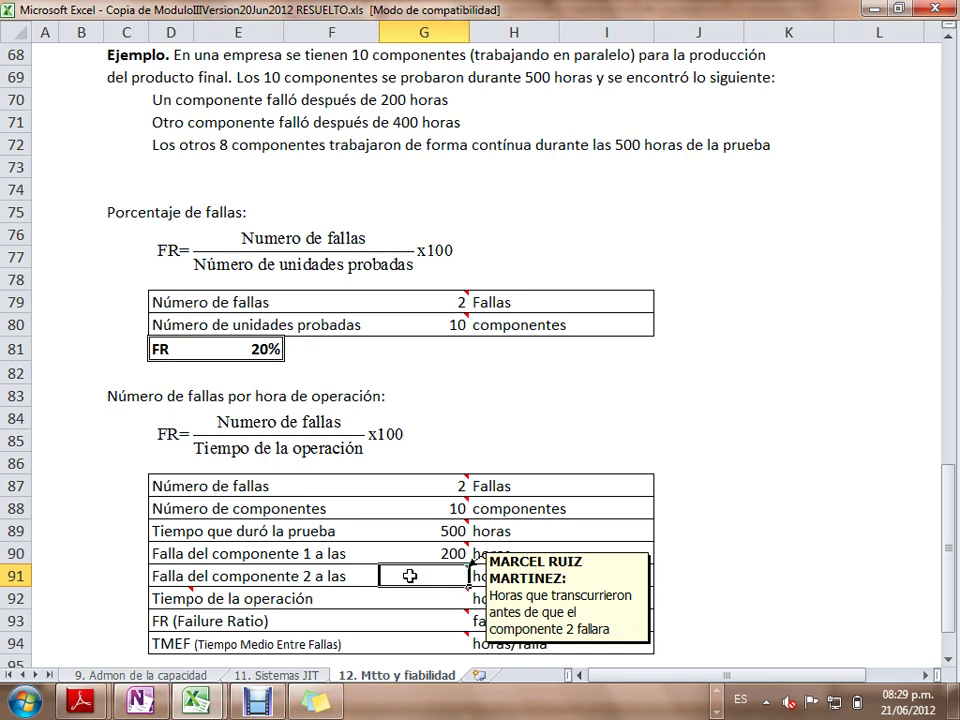
{"action": "type", "text": "400"}
{"action": "key", "text": "Return"}
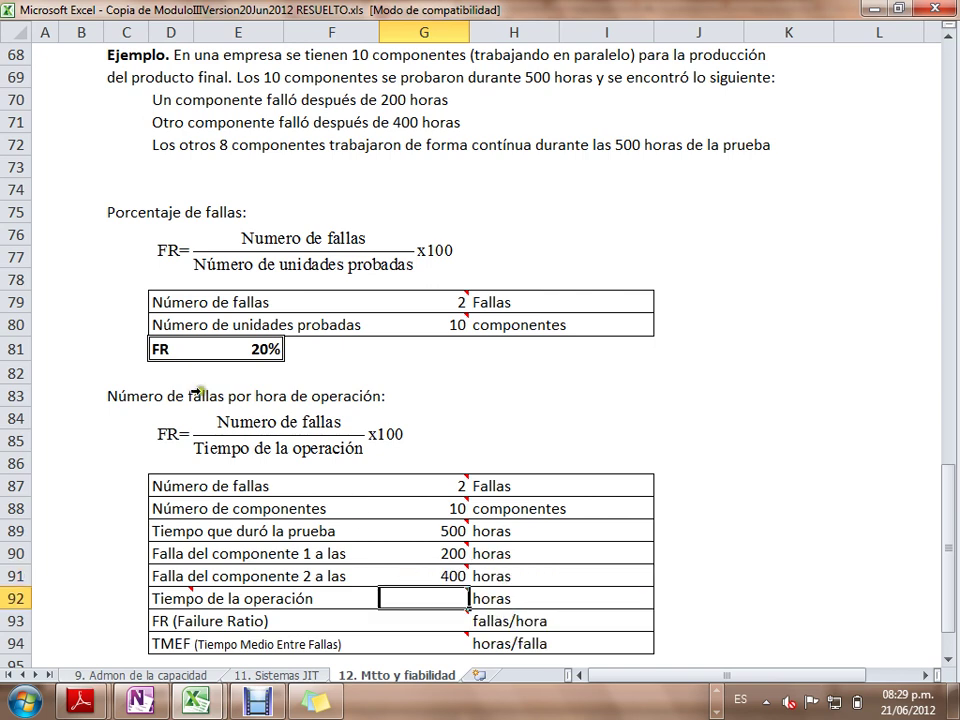
Step: Collapse the empty rows 73 and 74, and calculate the operating time in G92 with the formula =G89*G88
{"action": "left_click_drag", "start_coordinate": [11, 200], "coordinate": [15, 158]}
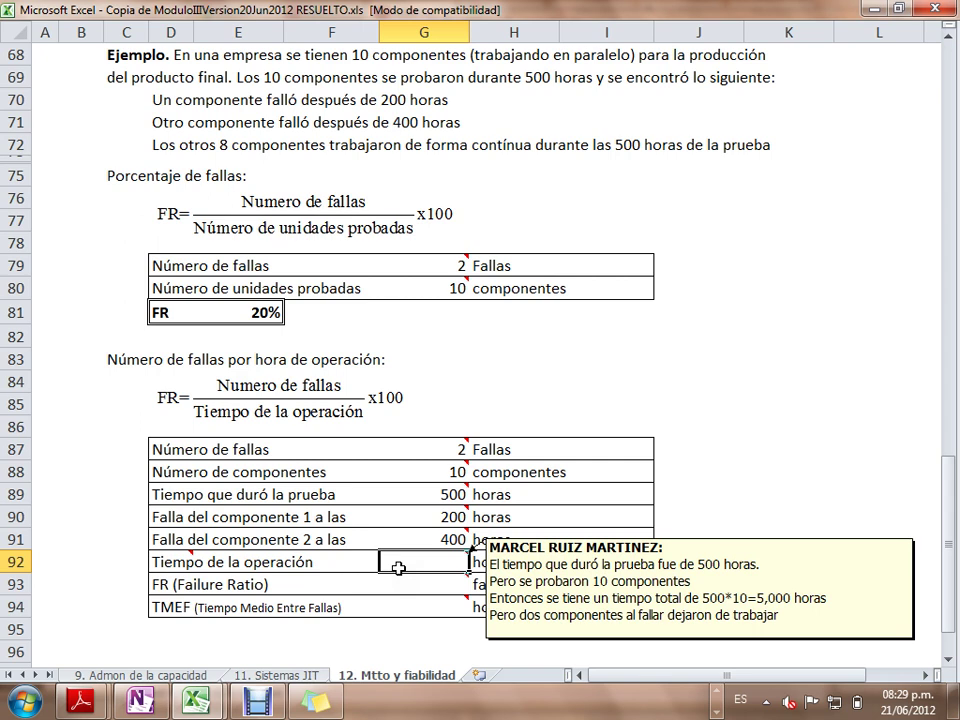
{"action": "mouse_move", "coordinate": [180, 561]}
{"action": "type", "text": "="}
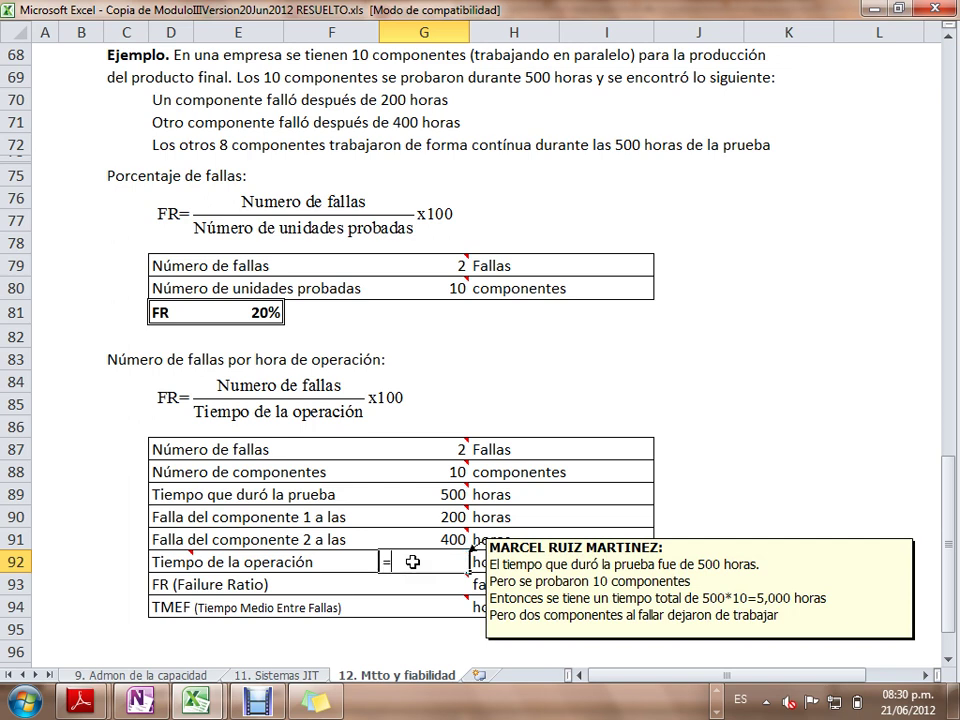
{"action": "left_click", "coordinate": [408, 494]}
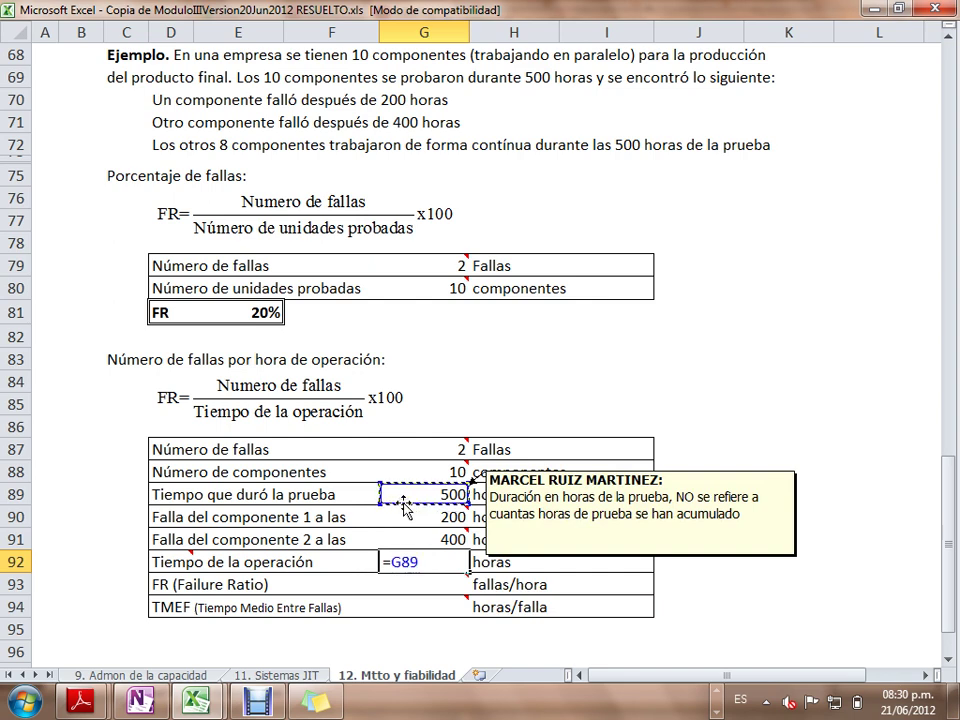
{"action": "type", "text": "*"}
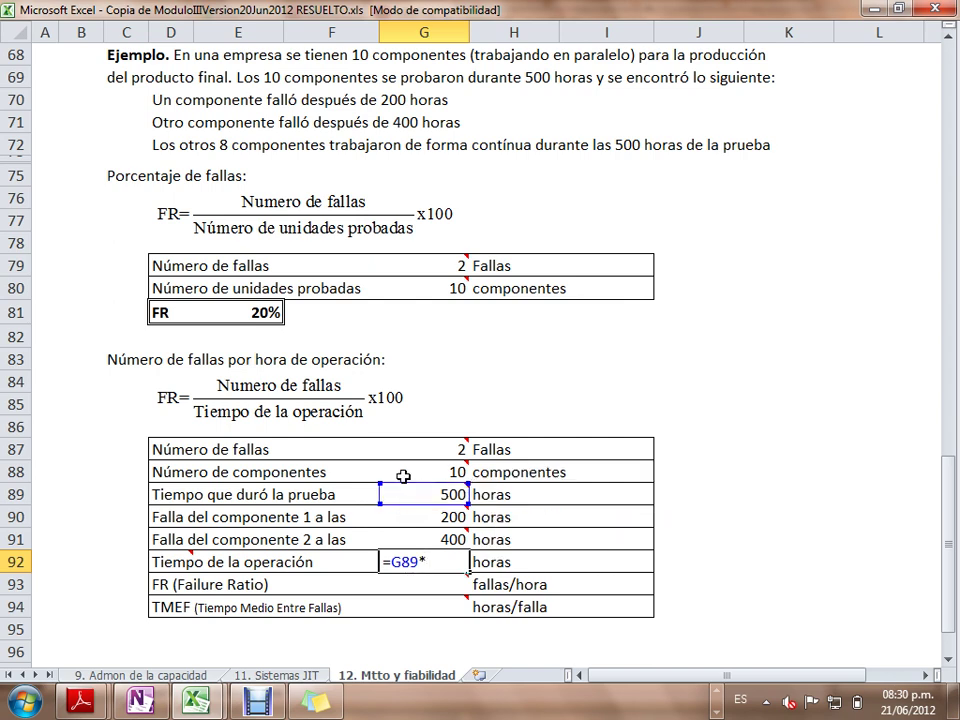
{"action": "left_click", "coordinate": [404, 470]}
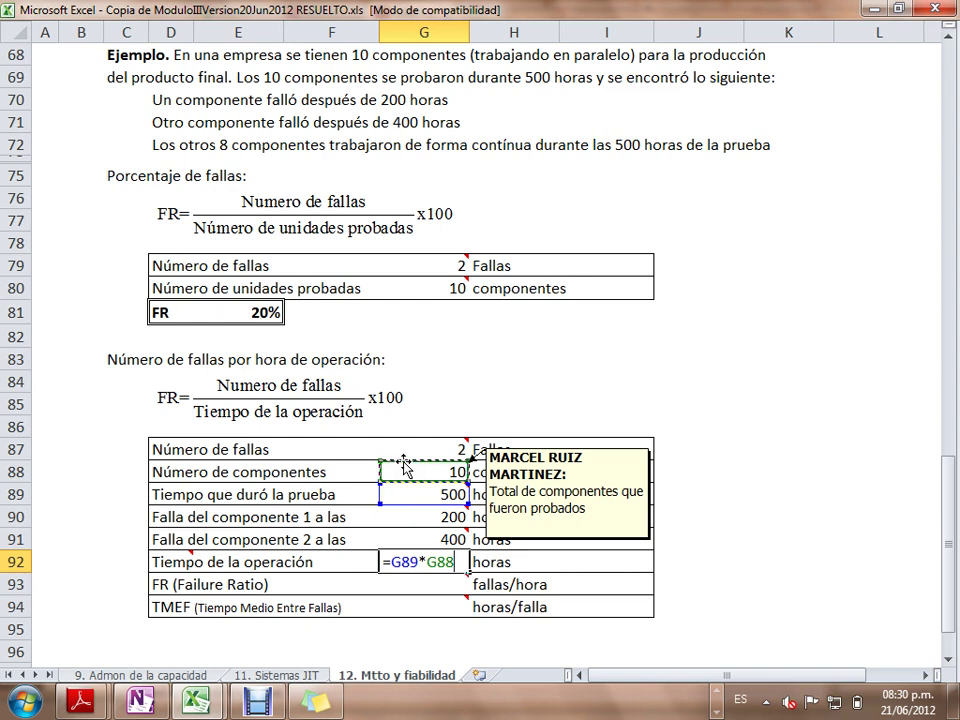
{"action": "key", "text": "Return"}
{"action": "key", "text": "Up"}
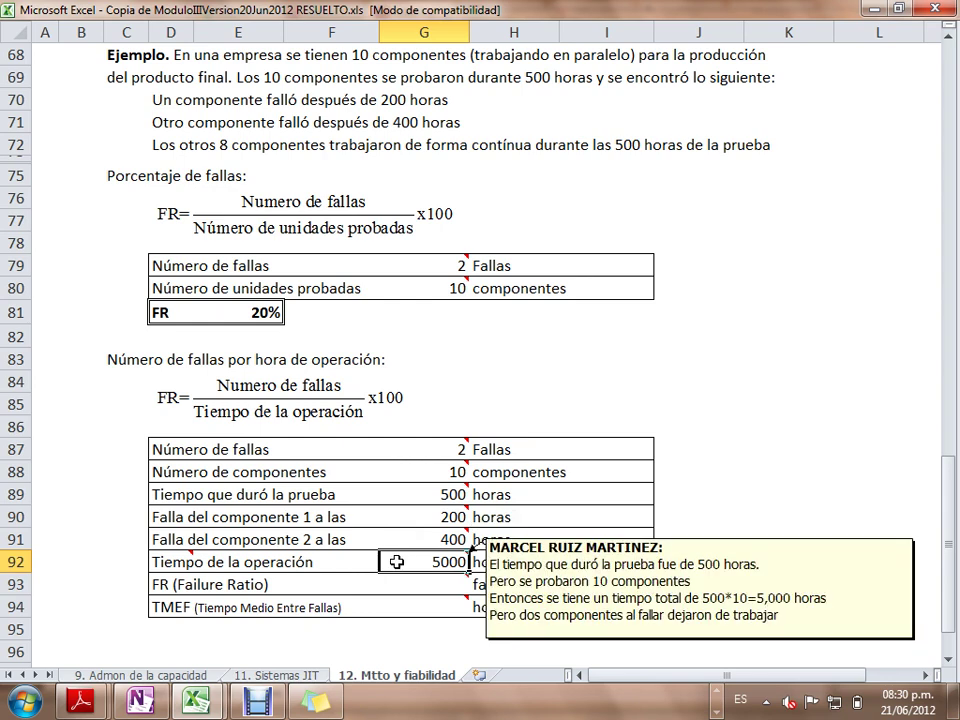
Step: Begin the failure ratio formula in G93 by dividing the failures by the operating time, as =G87/(G92-
{"action": "key", "text": "Return"}
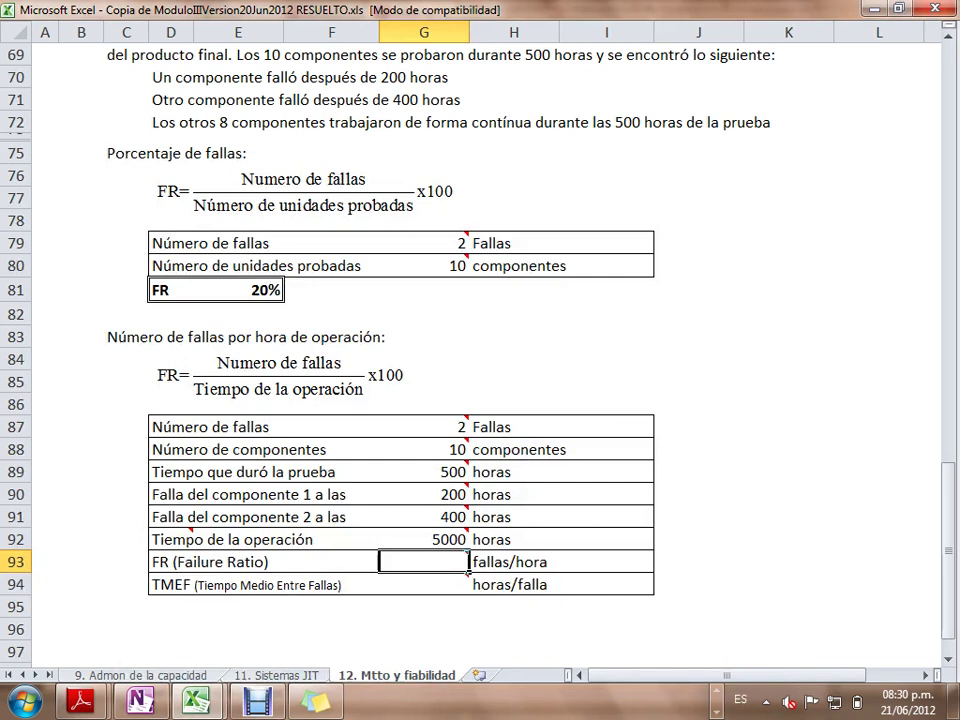
{"action": "type", "text": "="}
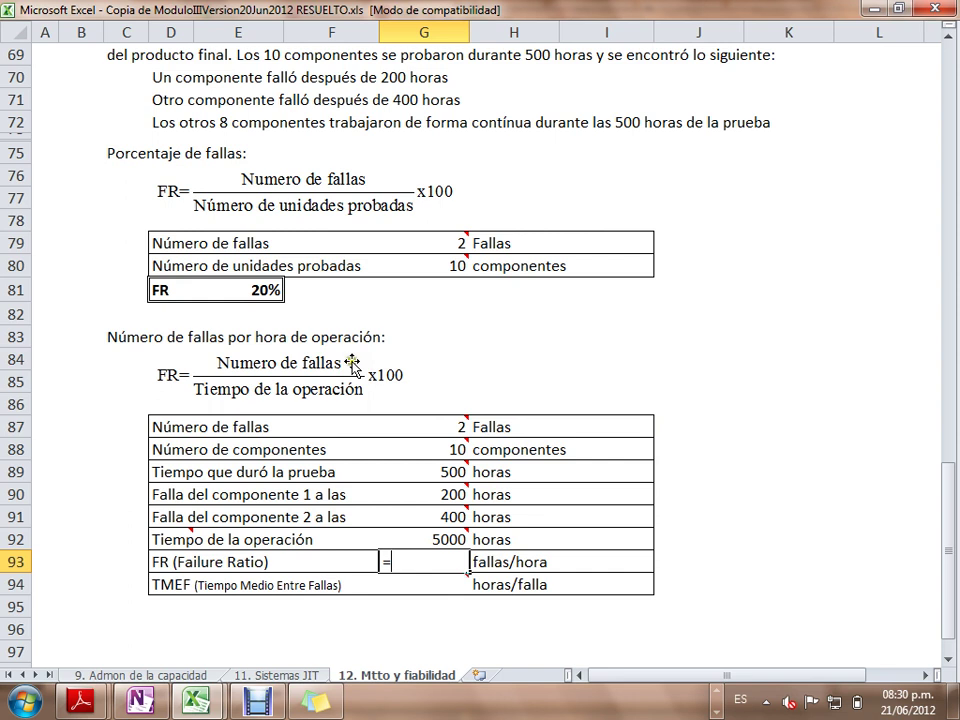
{"action": "left_click", "coordinate": [432, 424]}
{"action": "type", "text": "/"}
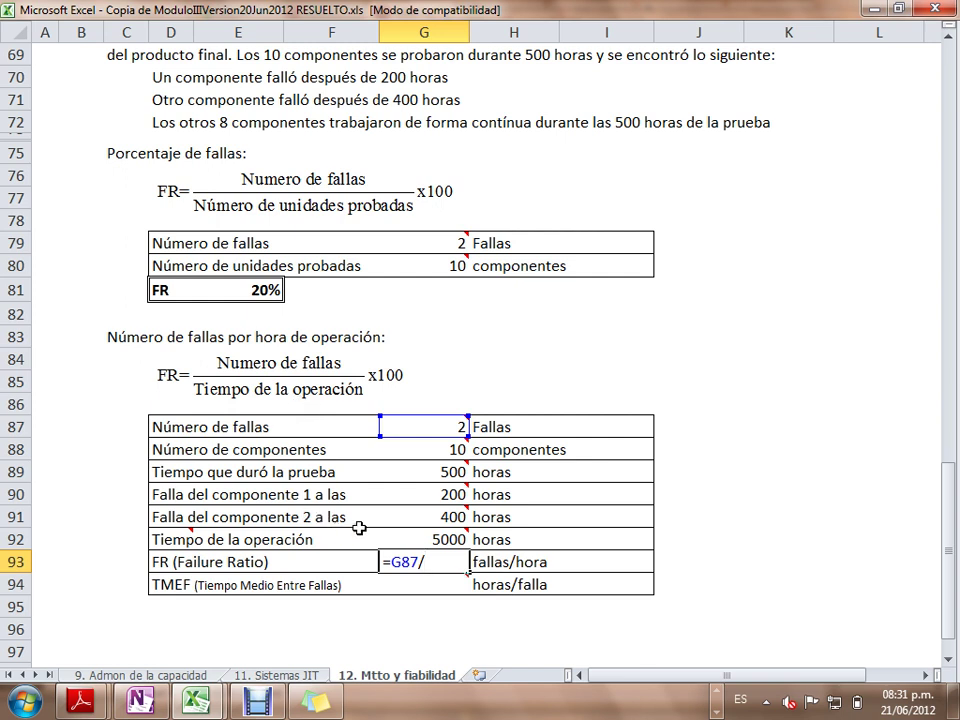
{"action": "type", "text": "("}
{"action": "left_click", "coordinate": [418, 535]}
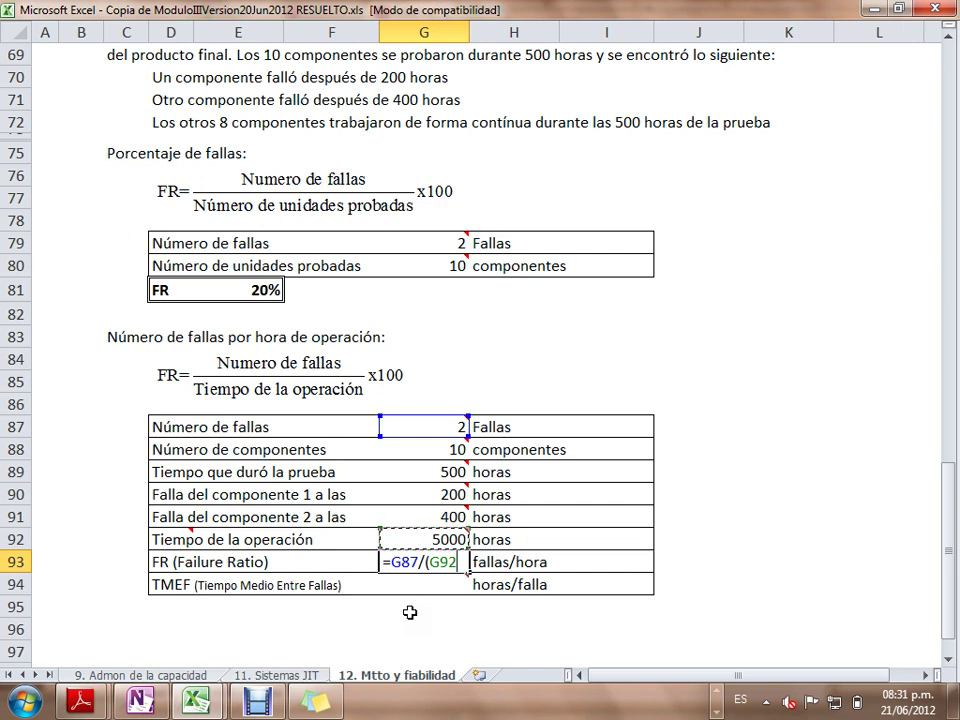
{"action": "type", "text": "-"}
{"action": "left_click", "coordinate": [946, 662]}
{"action": "left_click", "coordinate": [946, 662]}
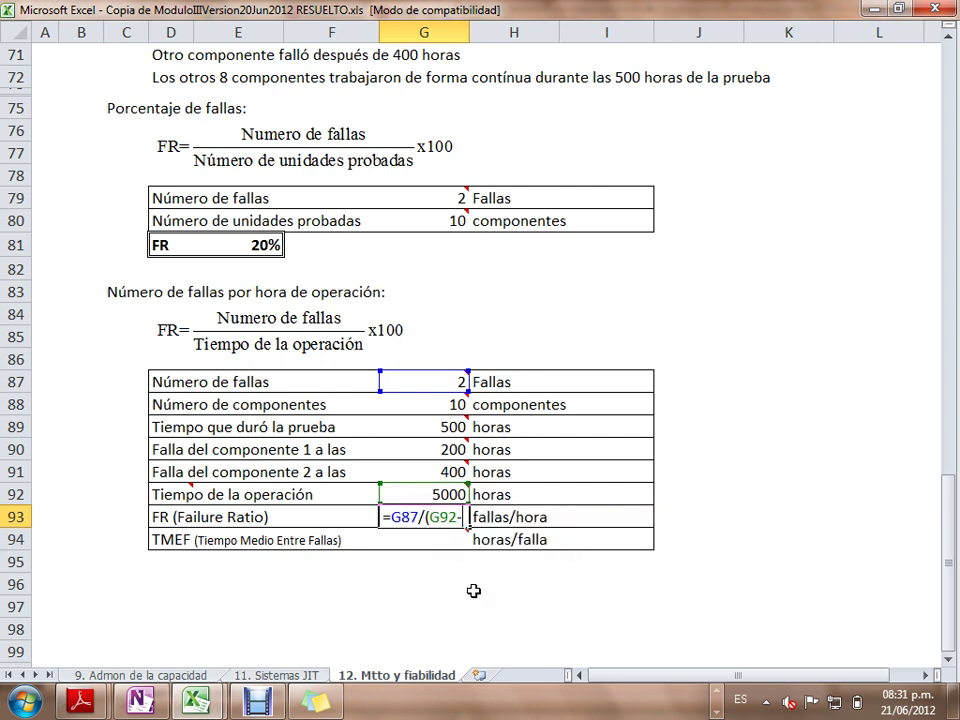
Step: Subtract the hours component 1 did not run in the G93 formula by adding the term (G89-G90), and highlight that term
{"action": "type", "text": "("}
{"action": "left_click", "coordinate": [411, 429]}
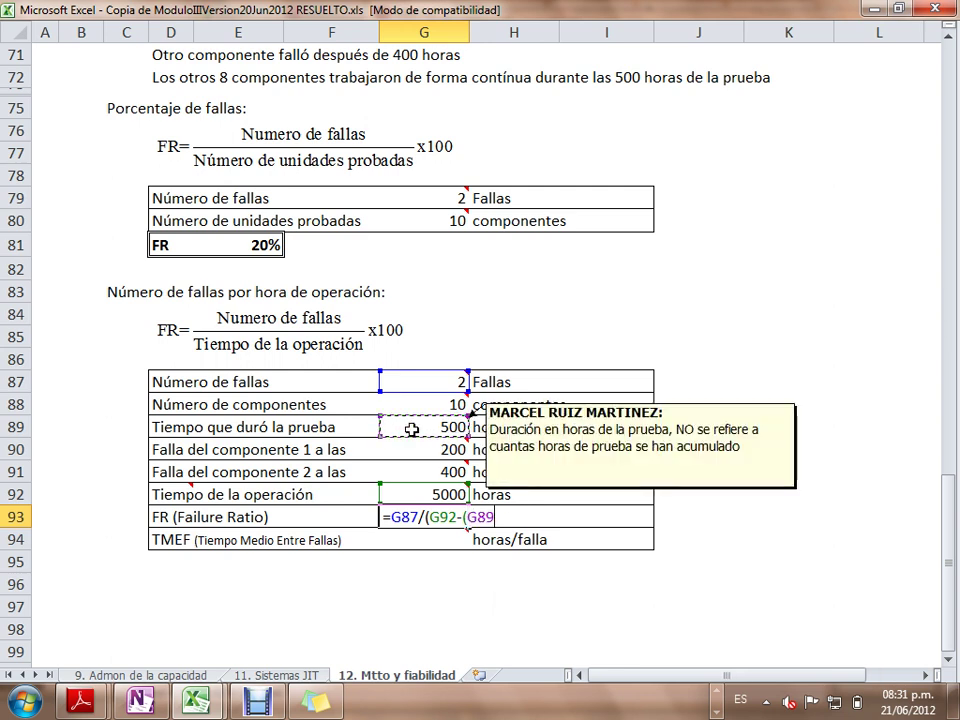
{"action": "type", "text": "-"}
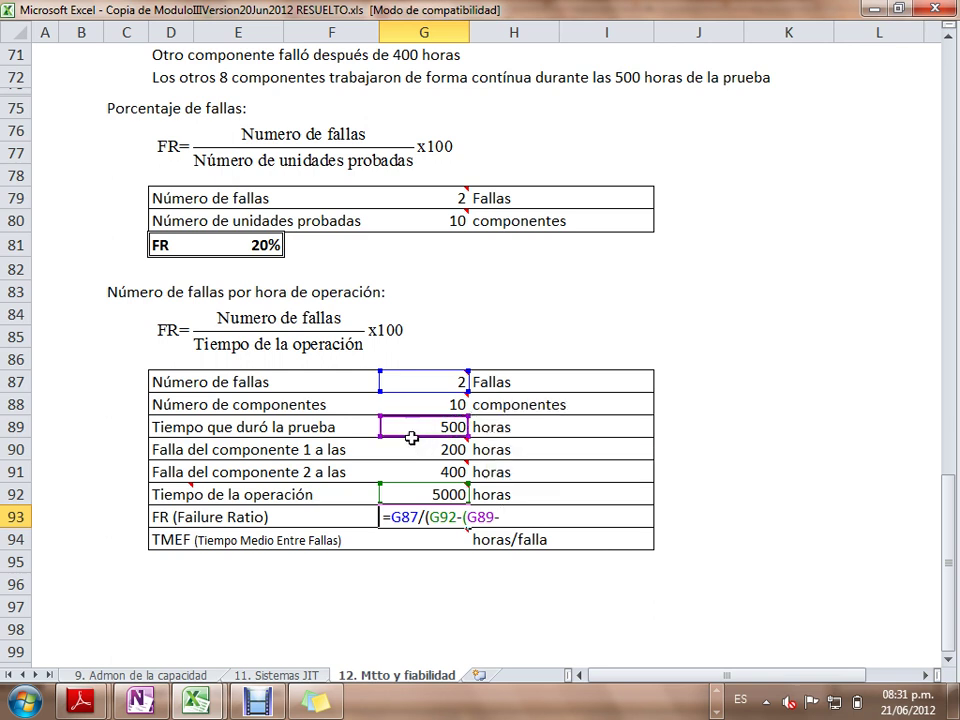
{"action": "left_click", "coordinate": [412, 447]}
{"action": "type", "text": ")"}
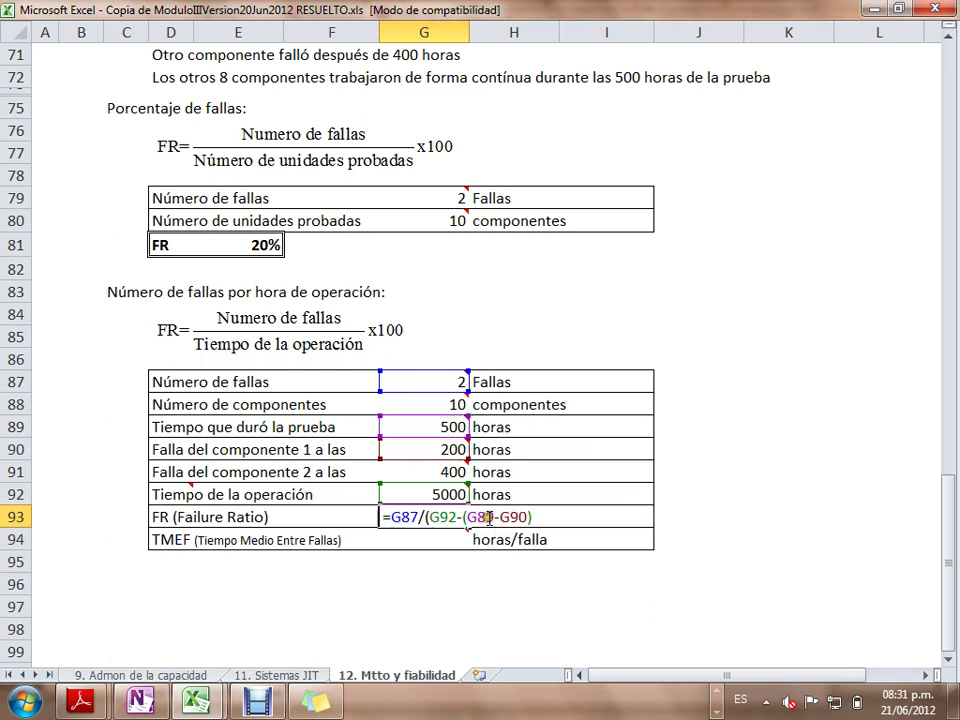
{"action": "left_click_drag", "start_coordinate": [467, 517], "coordinate": [530, 517]}
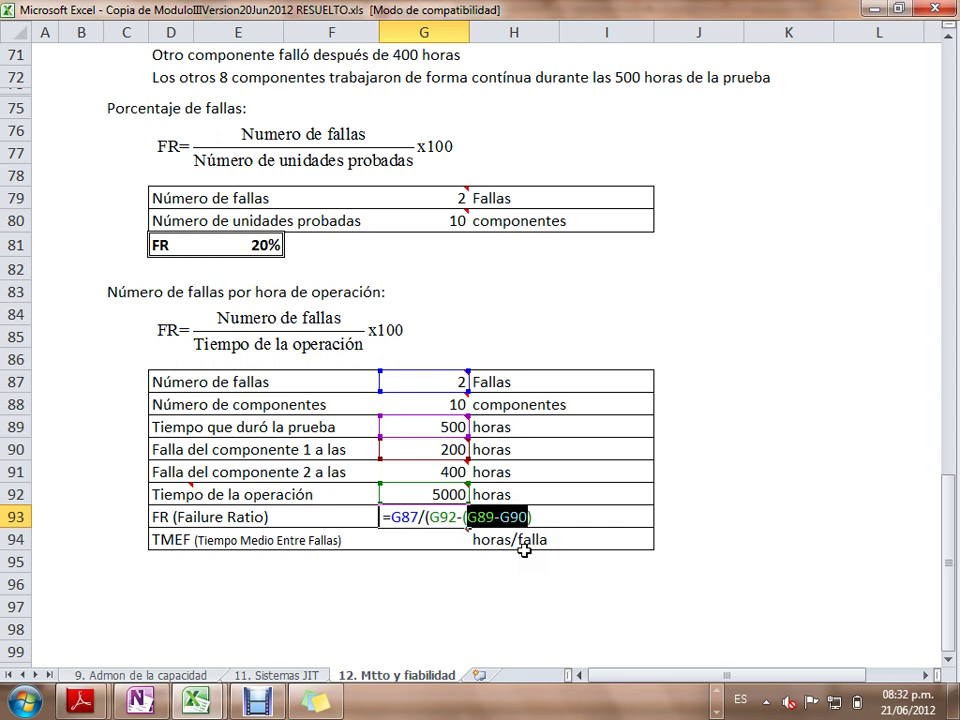
Step: Subtract the hours component 2 did not run and complete the G93 formula as =G87/(G92-(G89-G90)-(G89-G91))
{"action": "left_click", "coordinate": [532, 518]}
{"action": "type", "text": ")"}
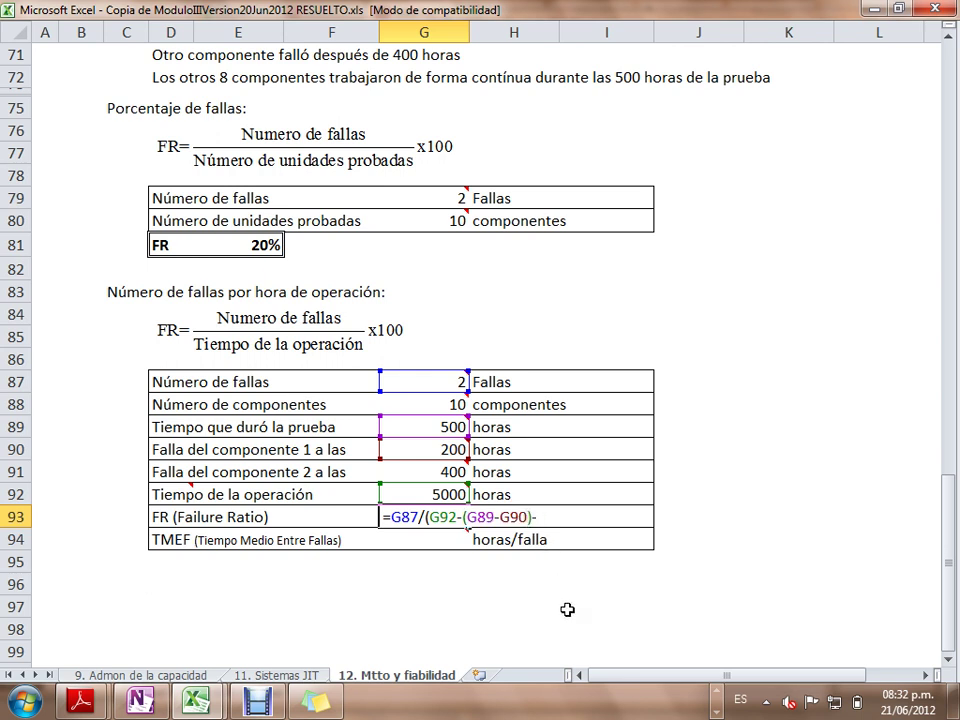
{"action": "type", "text": "("}
{"action": "left_click", "coordinate": [437, 426]}
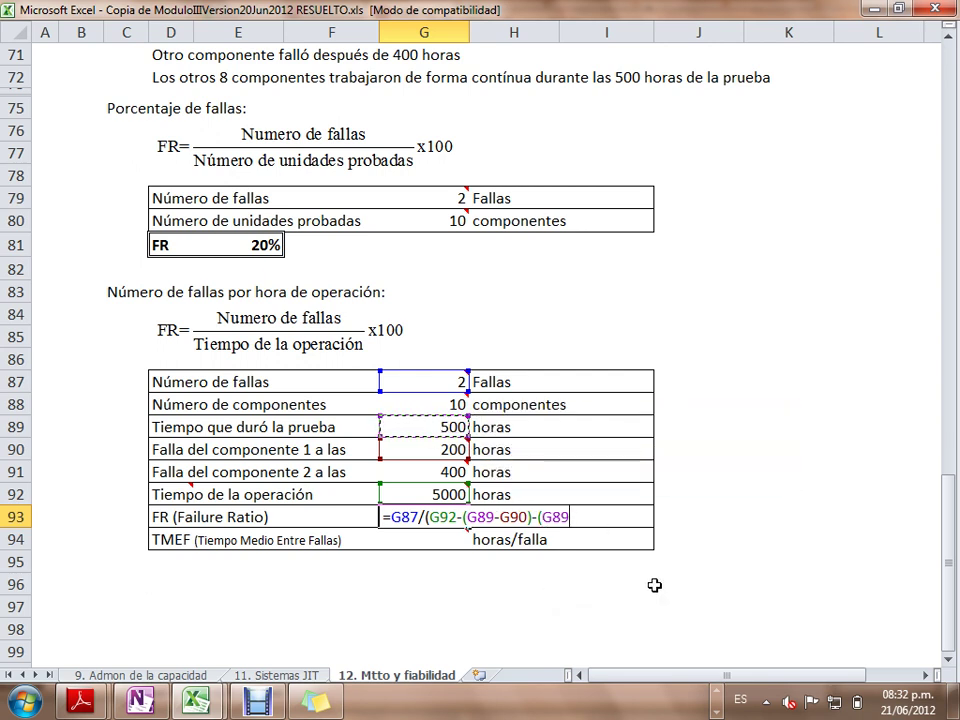
{"action": "type", "text": "-"}
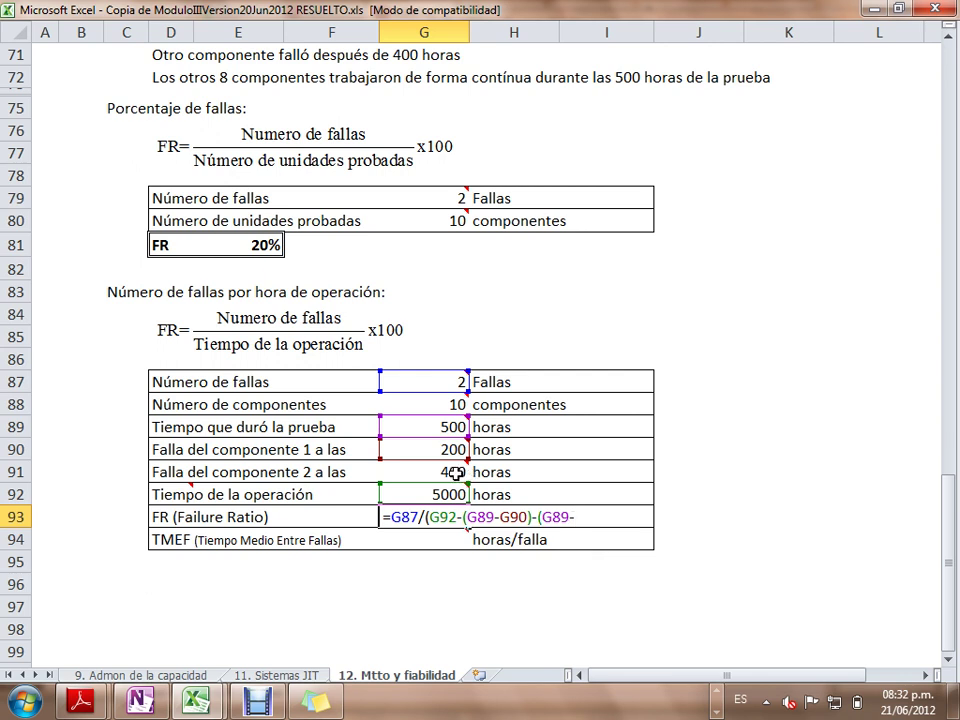
{"action": "left_click", "coordinate": [455, 473]}
{"action": "type", "text": ")"}
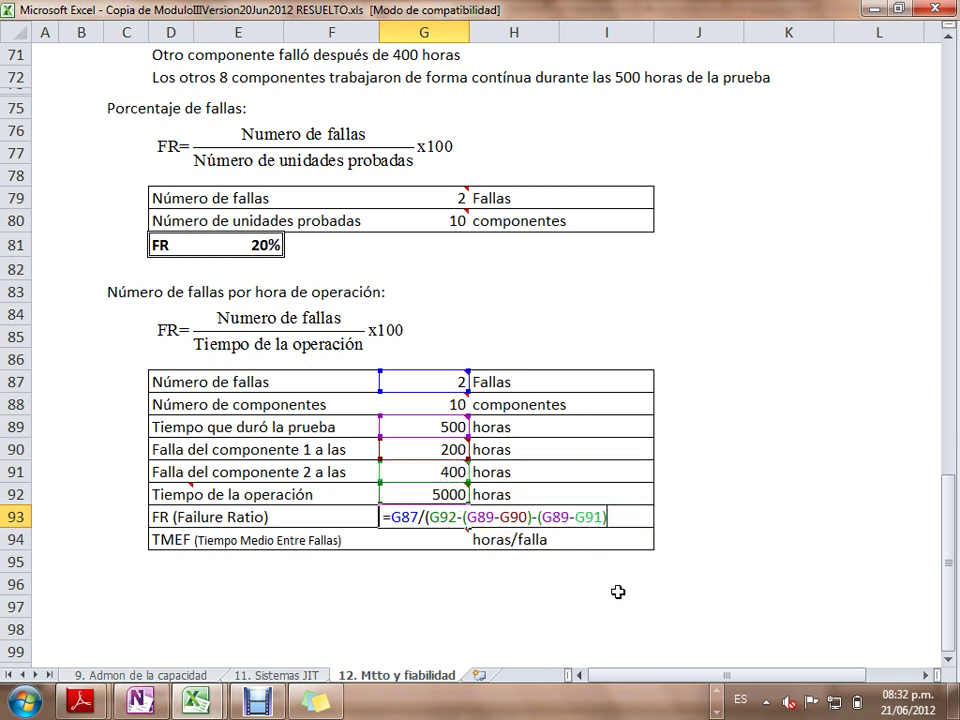
{"action": "left_click_drag", "start_coordinate": [542, 518], "coordinate": [617, 540]}
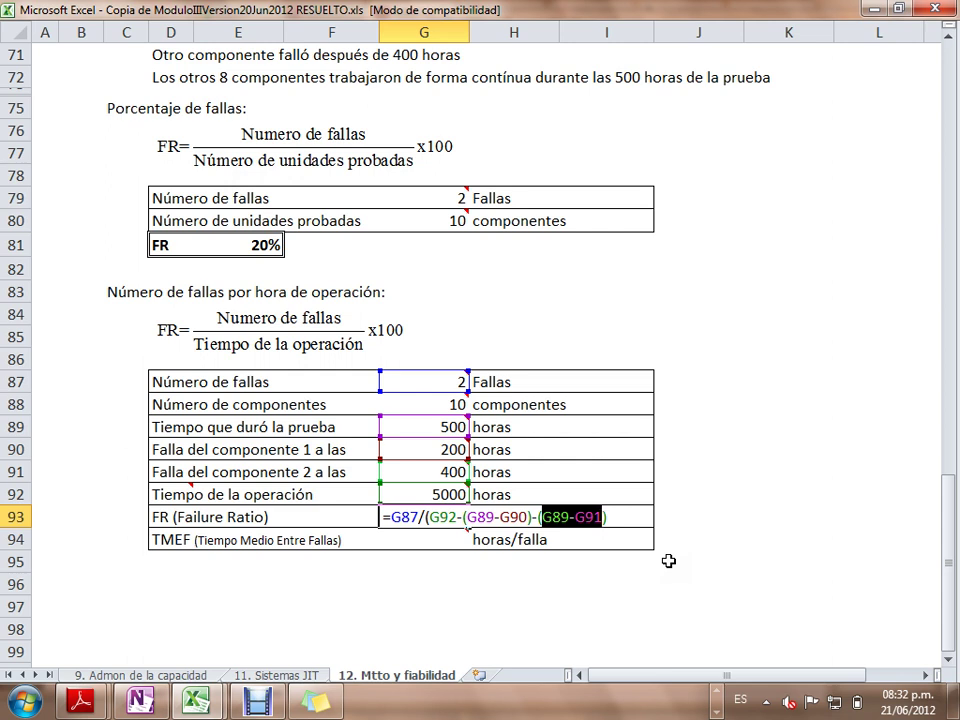
{"action": "left_click", "coordinate": [636, 519]}
{"action": "type", "text": ")"}
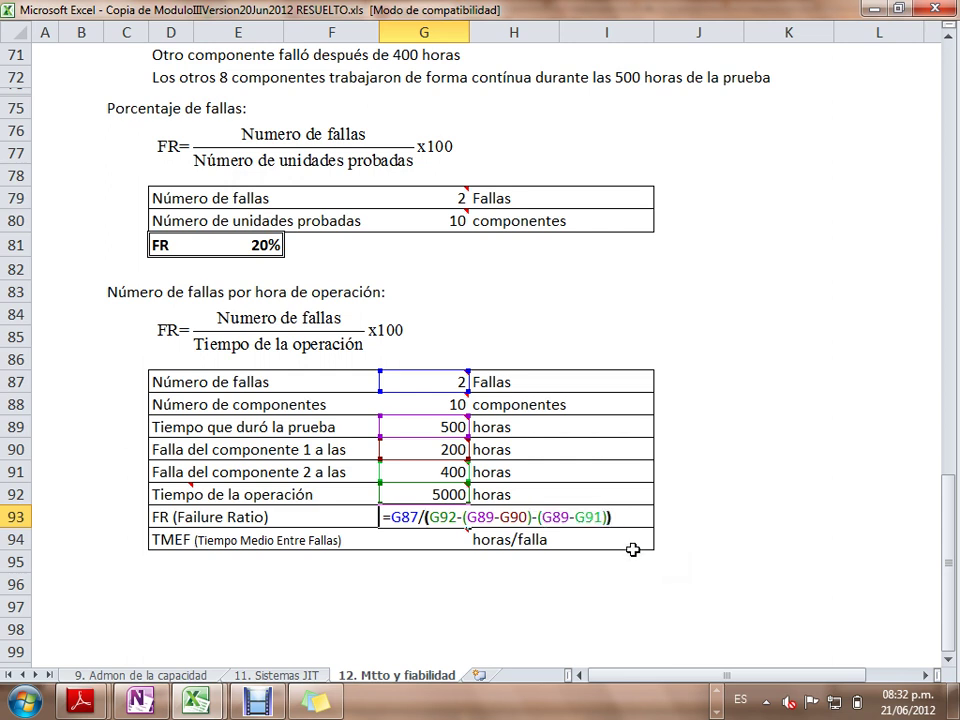
{"action": "key", "text": "Return"}
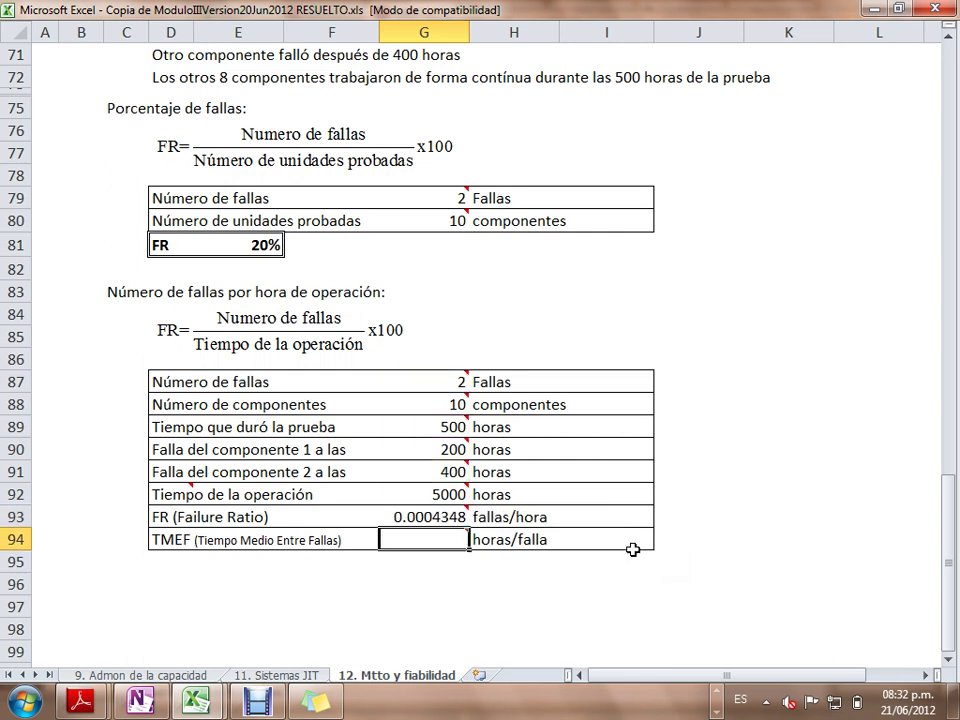
{"action": "key", "text": "Up"}
{"action": "mouse_move", "coordinate": [385, 519]}
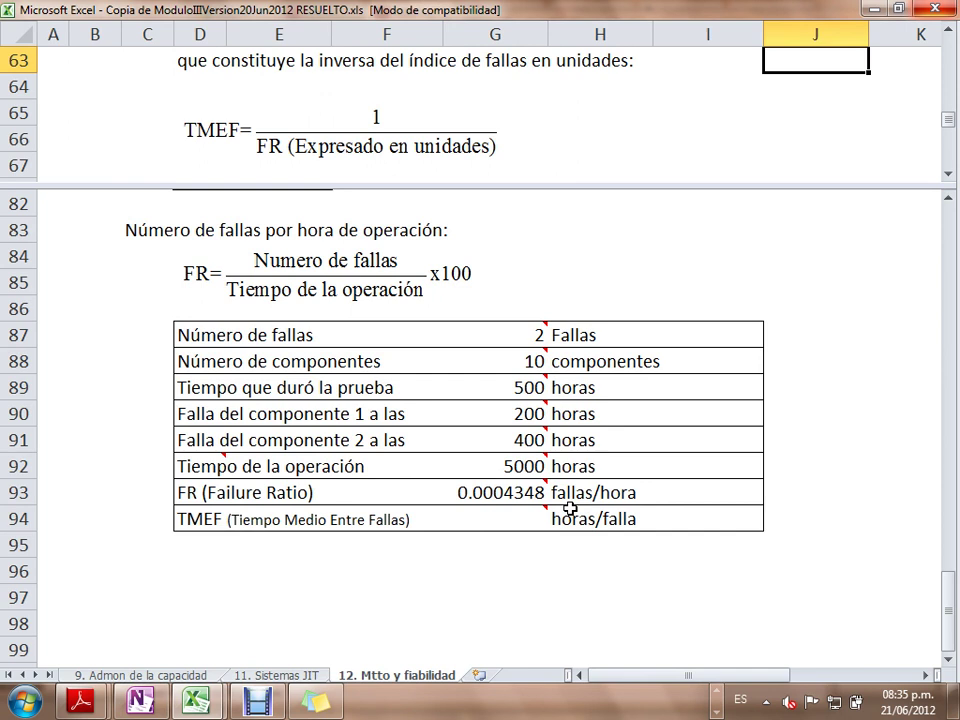
Step: Highlight the failure ratio row D93:I93 and examine its unit text in H93
{"action": "left_click", "coordinate": [510, 517]}
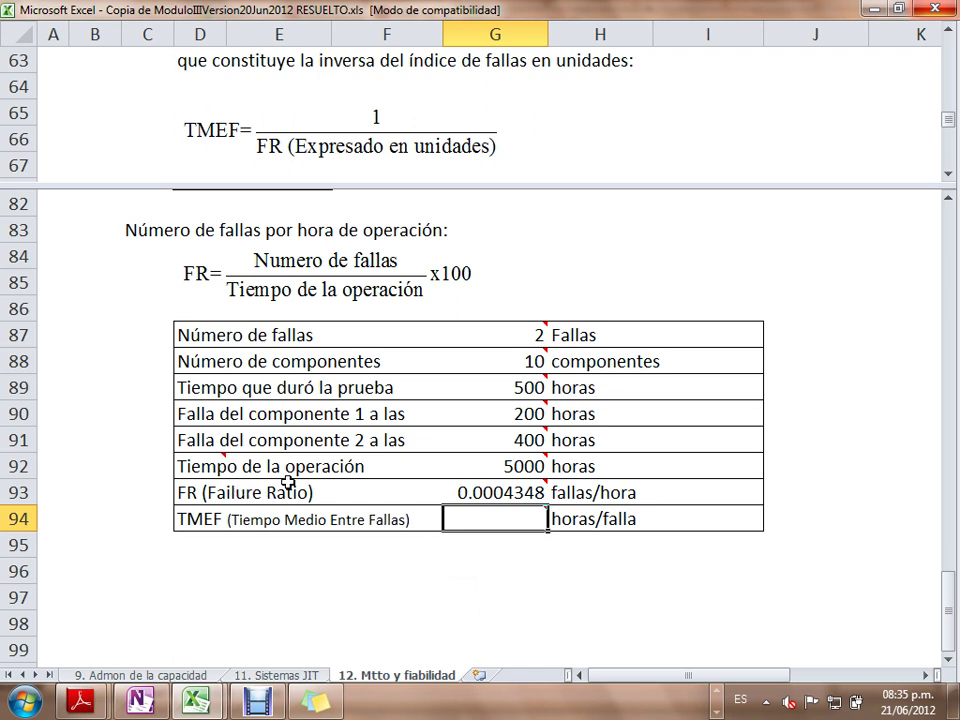
{"action": "left_click_drag", "start_coordinate": [206, 492], "coordinate": [688, 497]}
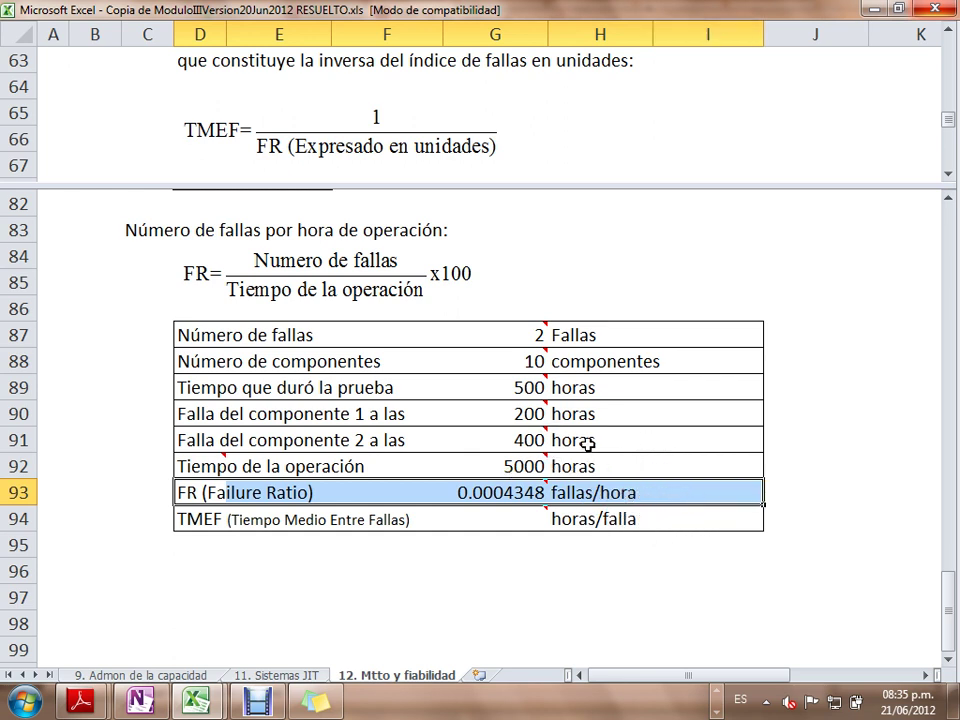
{"action": "left_click", "coordinate": [619, 115]}
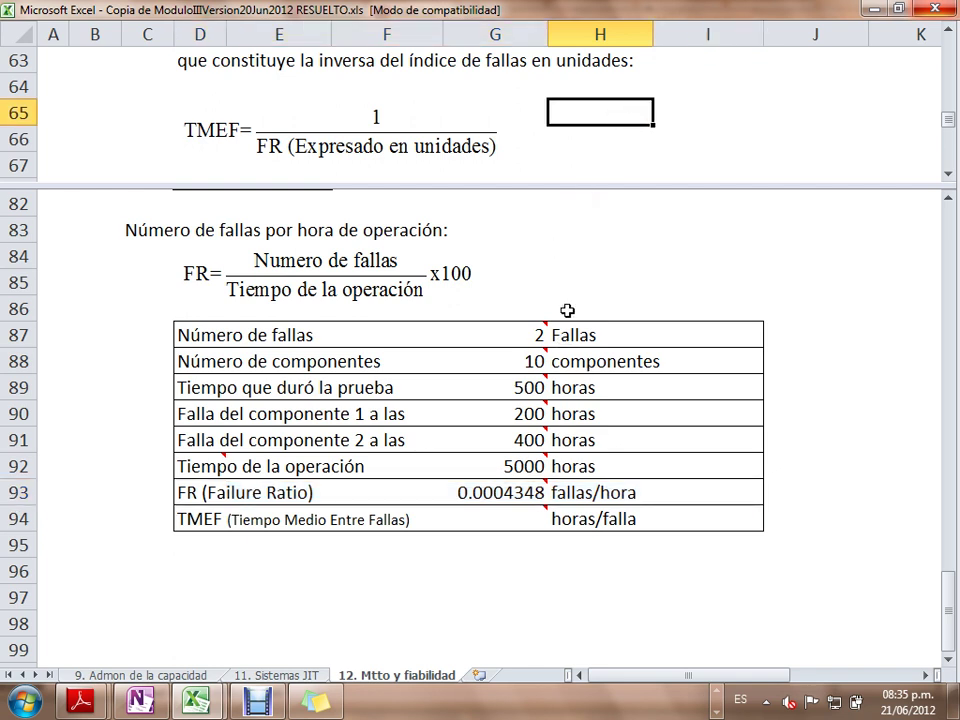
{"action": "mouse_move", "coordinate": [482, 496]}
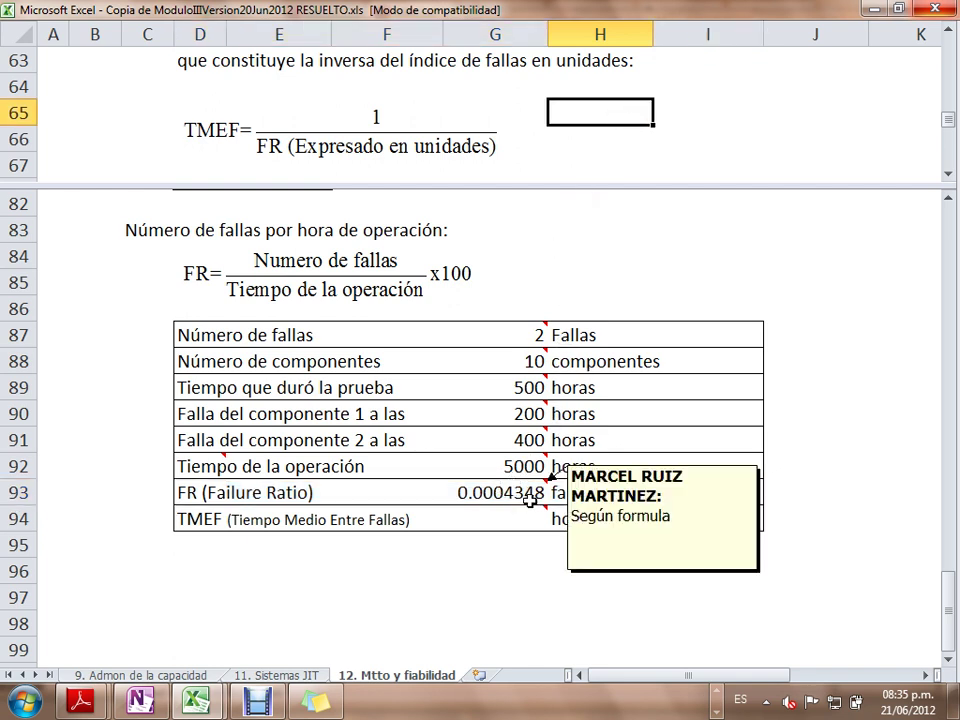
{"action": "left_click", "coordinate": [566, 493]}
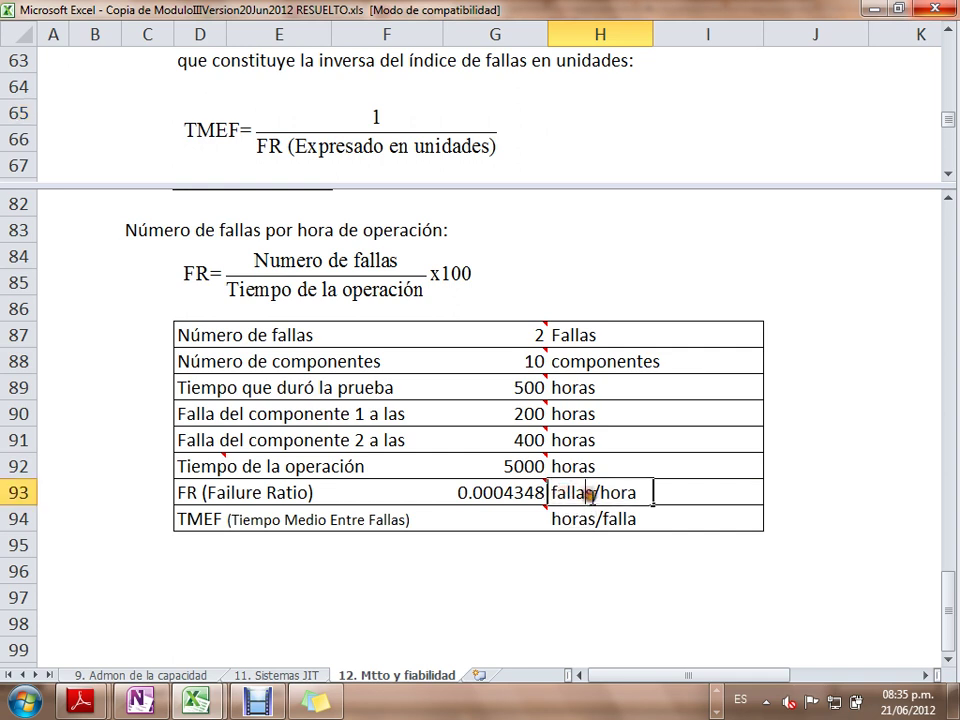
{"action": "left_click_drag", "start_coordinate": [588, 495], "coordinate": [550, 508]}
{"action": "key", "text": "Return"}
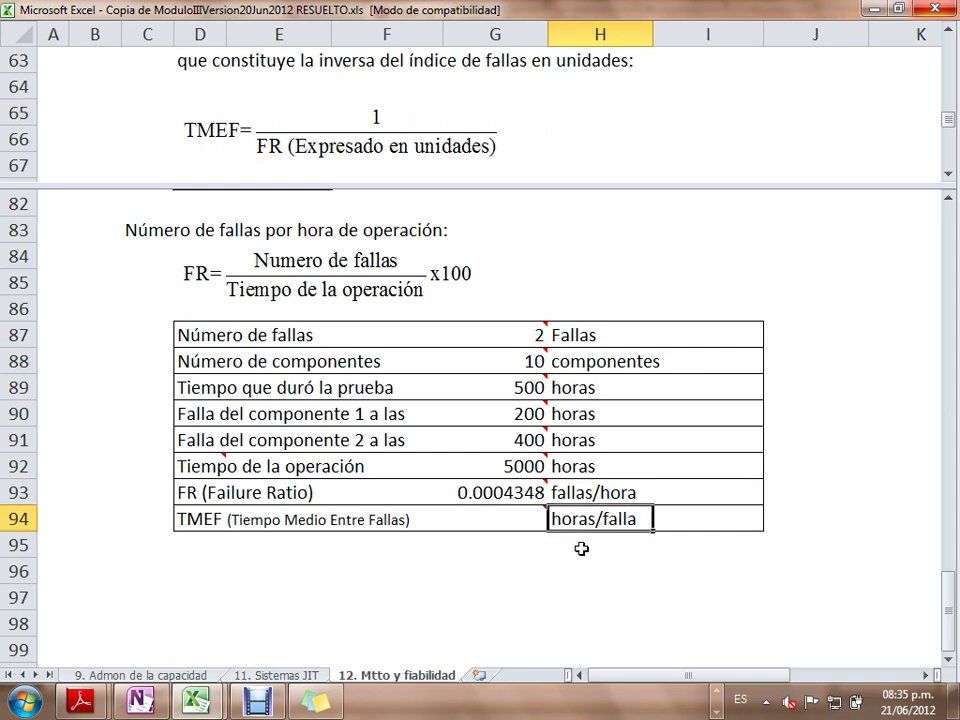
Step: Review the failure ratio formula in G93, highlighting the number-of-failures numerator and the operating-time denominator
{"action": "key", "text": "Up"}
{"action": "key", "text": "Left"}
{"action": "key", "text": "F2"}
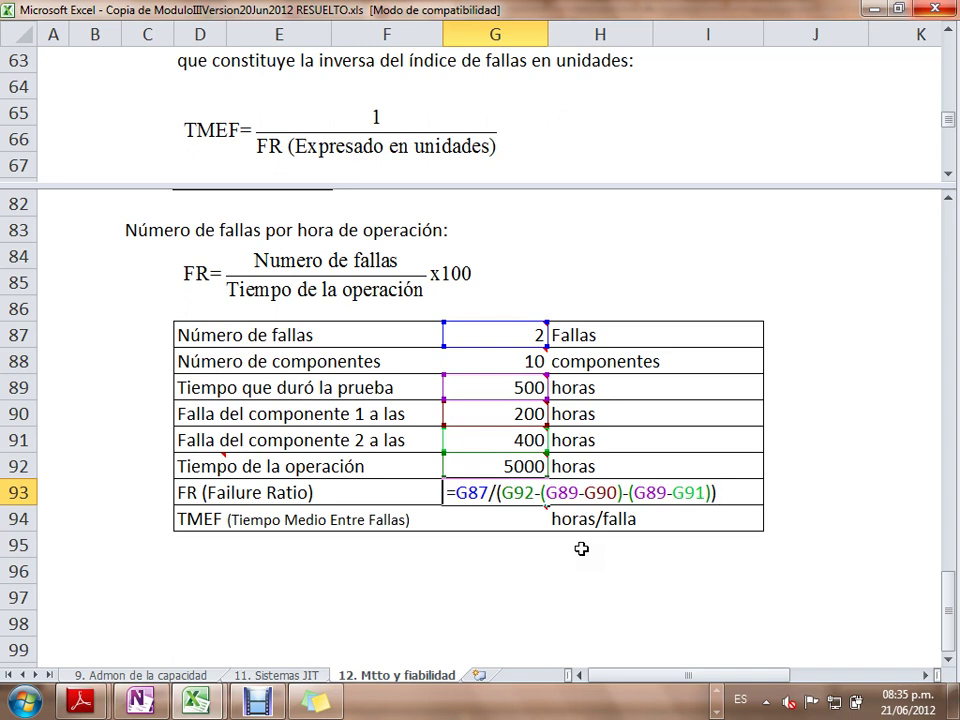
{"action": "left_click_drag", "start_coordinate": [454, 494], "coordinate": [478, 495]}
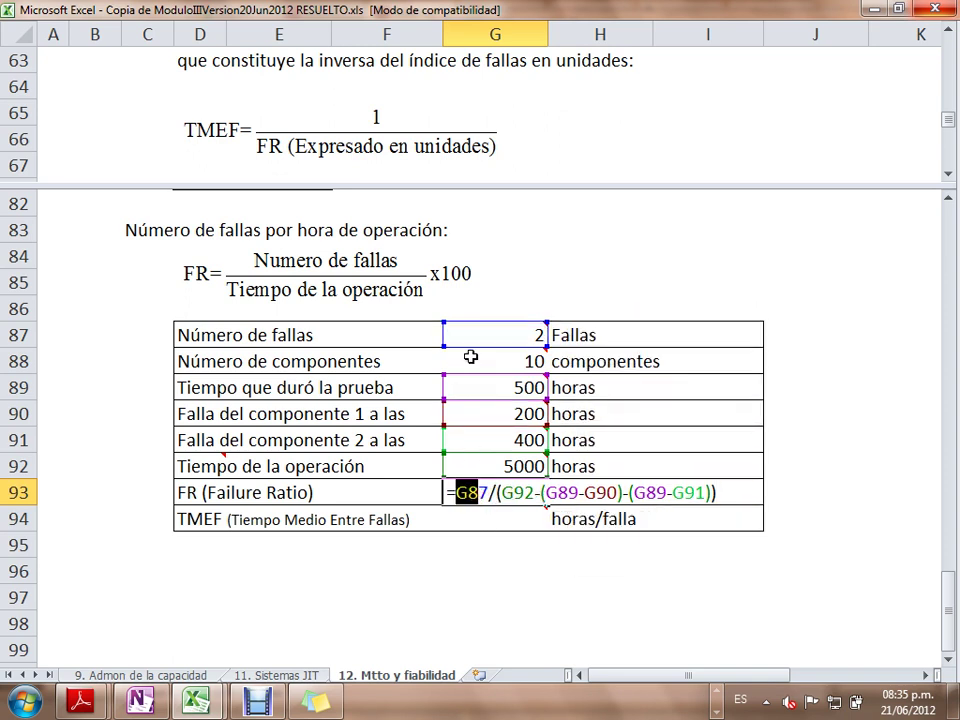
{"action": "left_click_drag", "start_coordinate": [497, 492], "coordinate": [720, 492]}
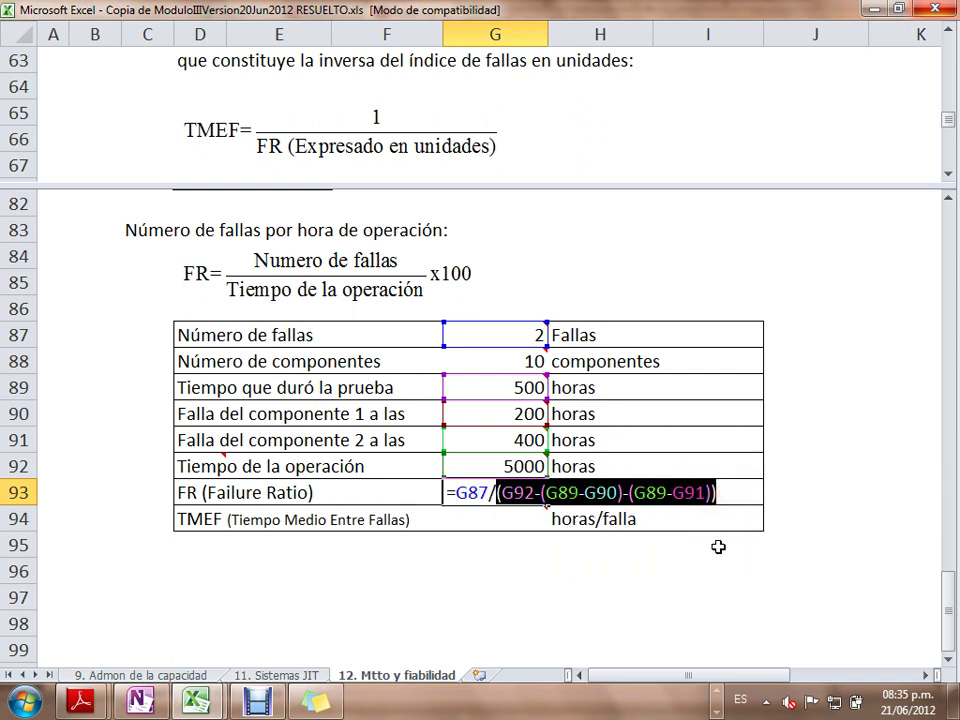
{"action": "key", "text": "Return"}
{"action": "key", "text": "Up"}
{"action": "key", "text": "Right"}
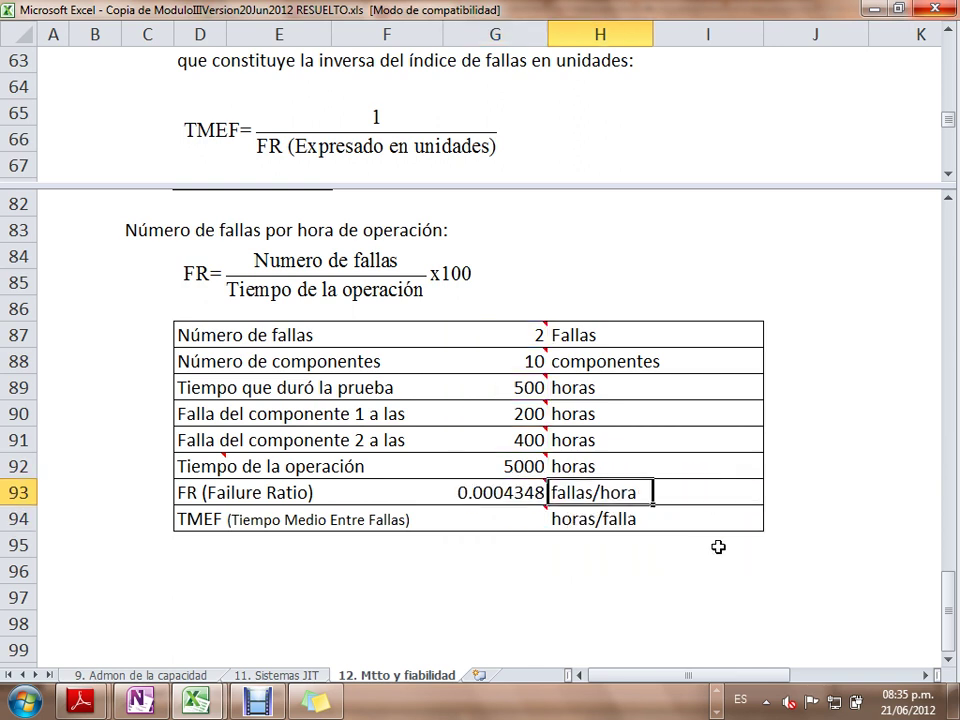
Step: Calculate the mean time between failures (TMEF) in G94 with the formula =1/G93, and select the empty cell D96
{"action": "key", "text": "Down"}
{"action": "key", "text": "Left"}
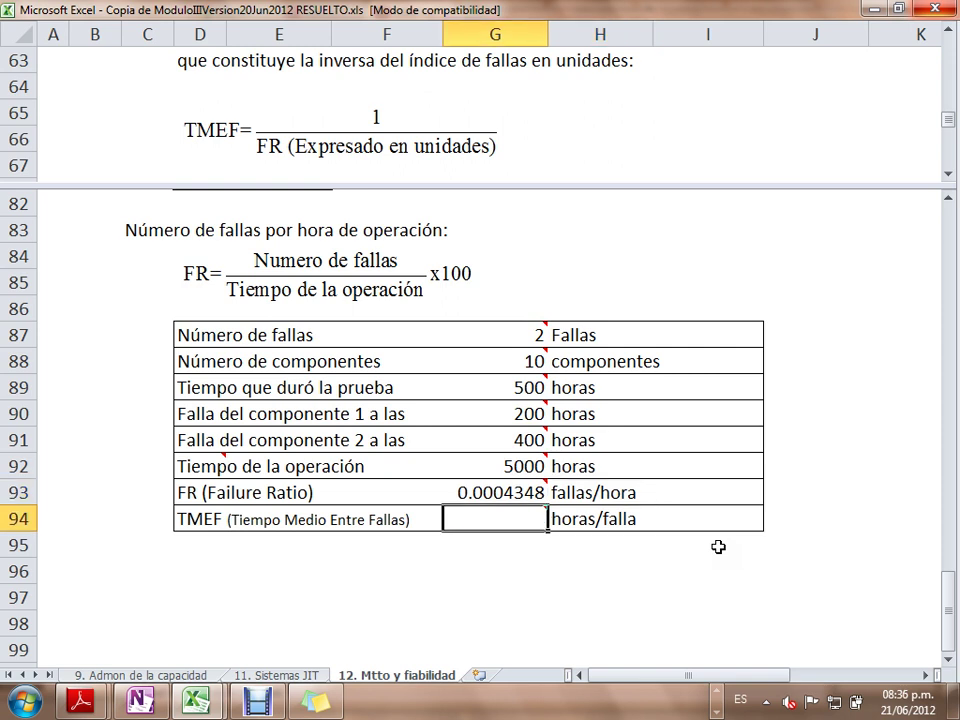
{"action": "left_click", "coordinate": [257, 520]}
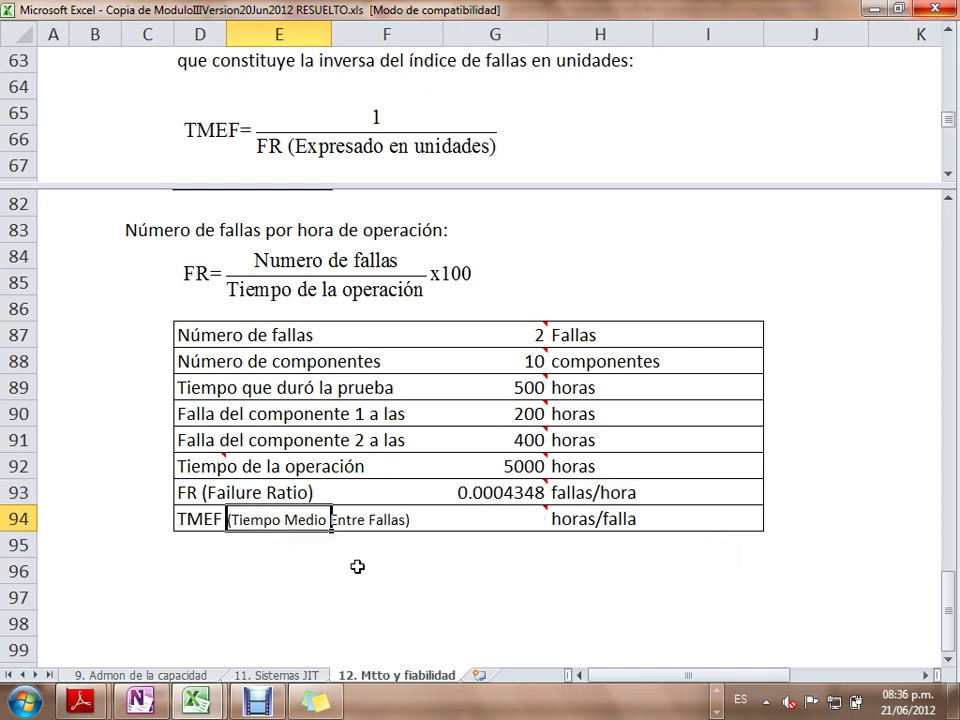
{"action": "left_click", "coordinate": [492, 517]}
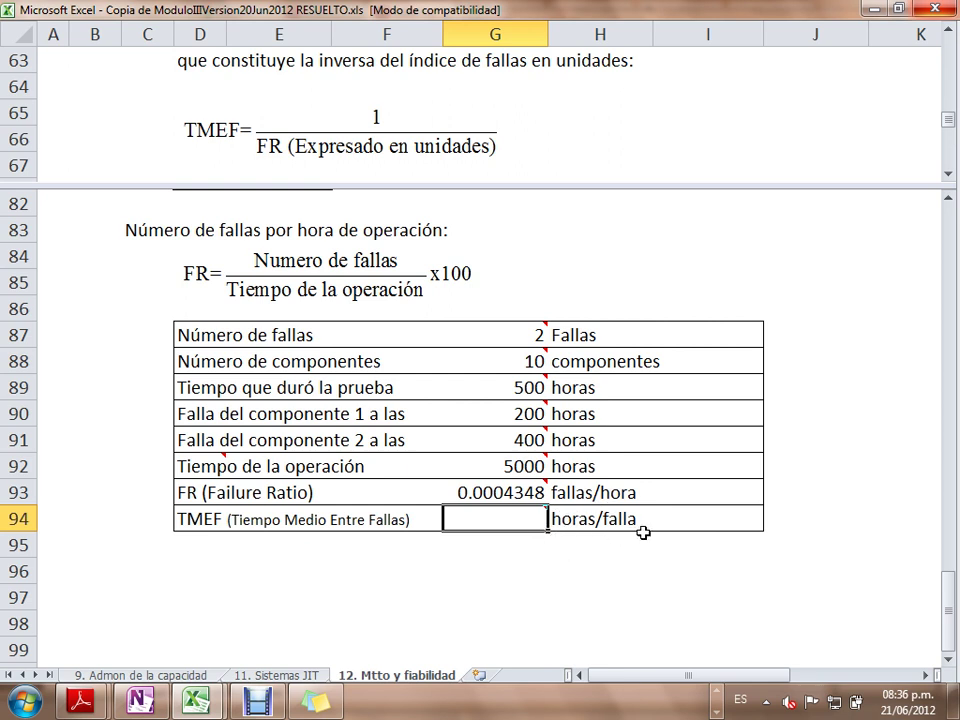
{"action": "type", "text": "="}
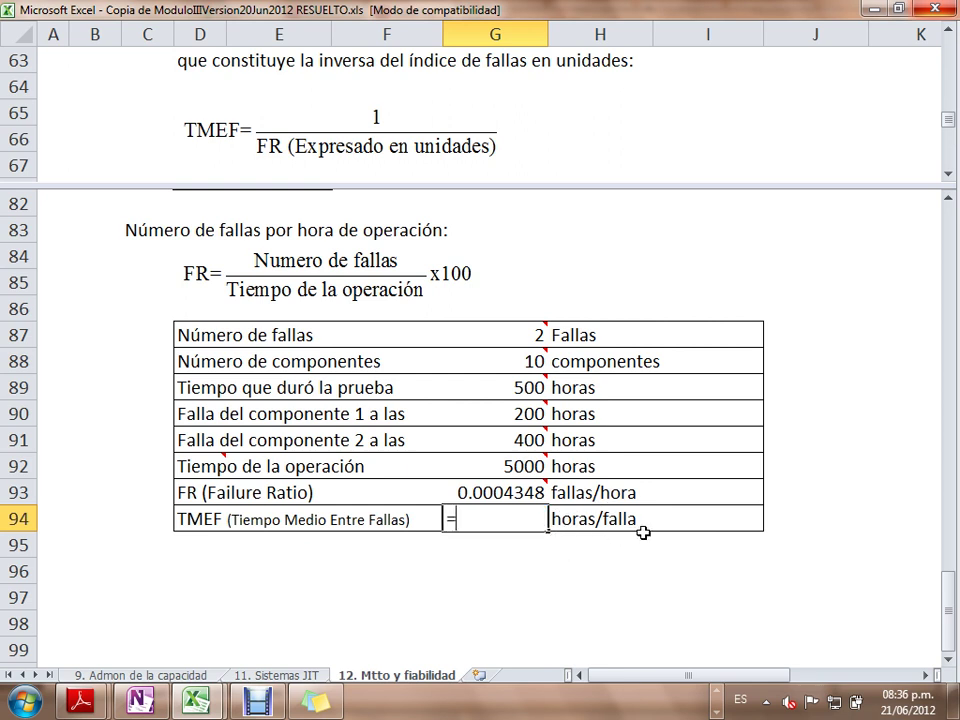
{"action": "type", "text": "1/"}
{"action": "left_click", "coordinate": [493, 491]}
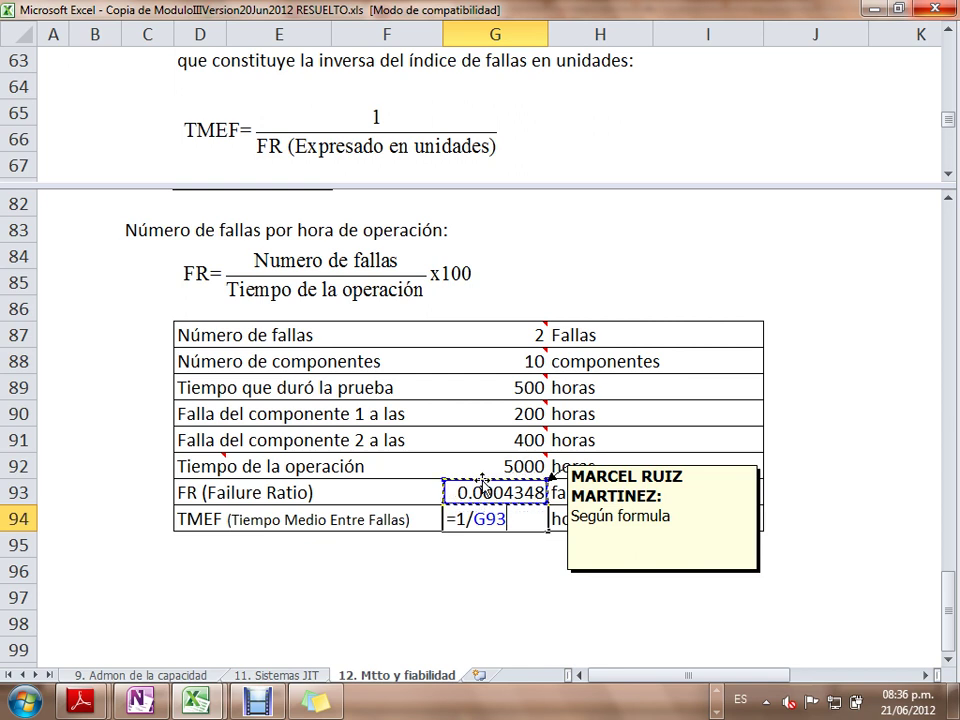
{"action": "key", "text": "Return"}
{"action": "key", "text": "Up"}
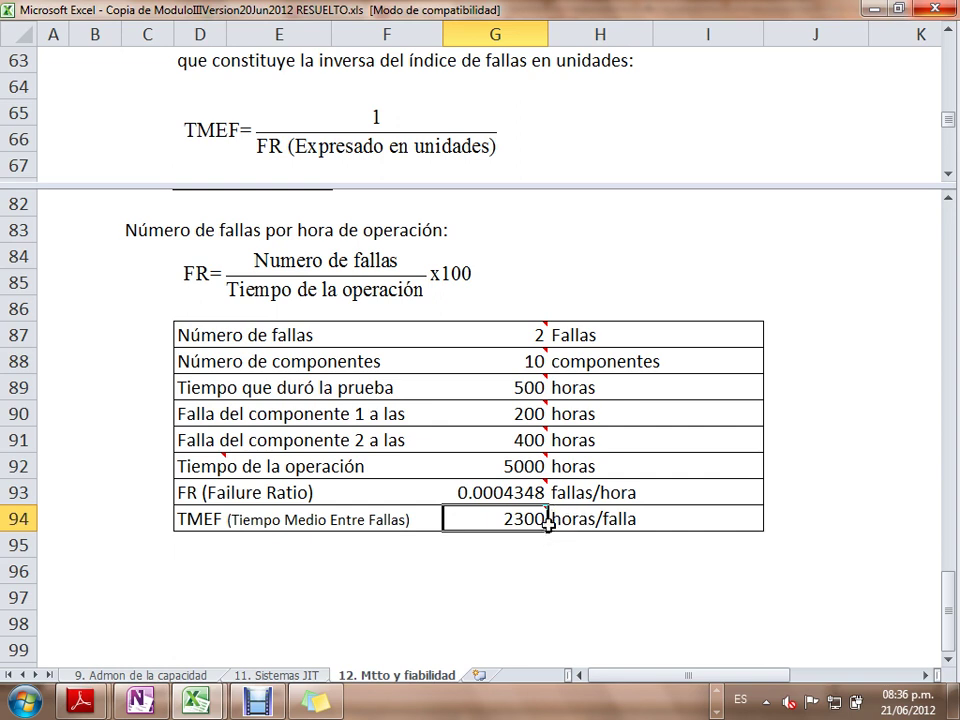
{"action": "mouse_move", "coordinate": [472, 531]}
{"action": "left_click", "coordinate": [214, 557]}
{"action": "left_click", "coordinate": [213, 561]}
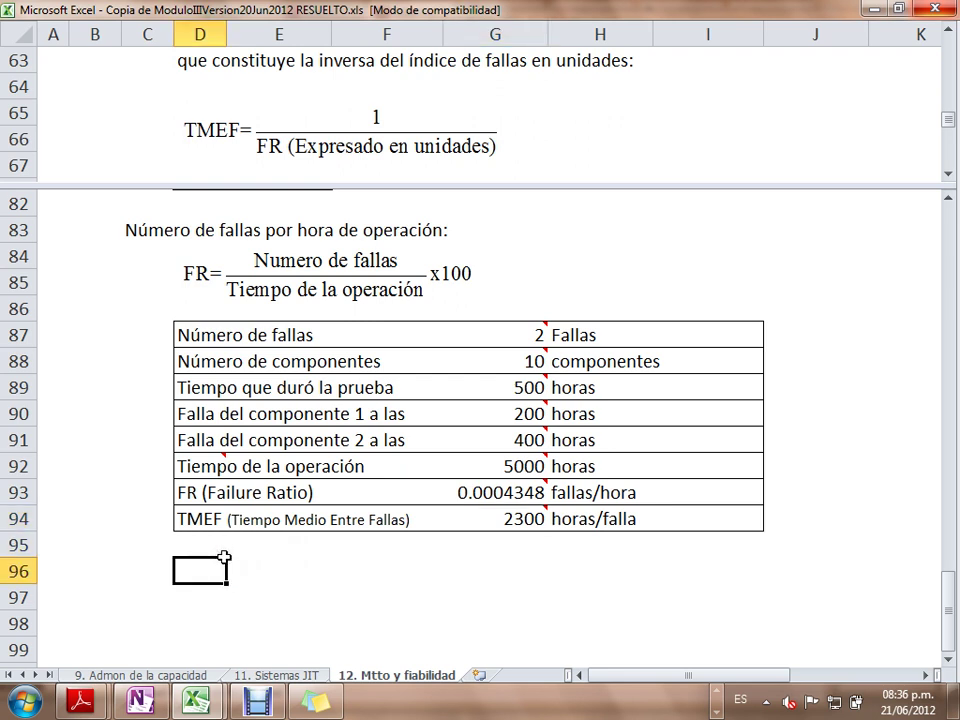